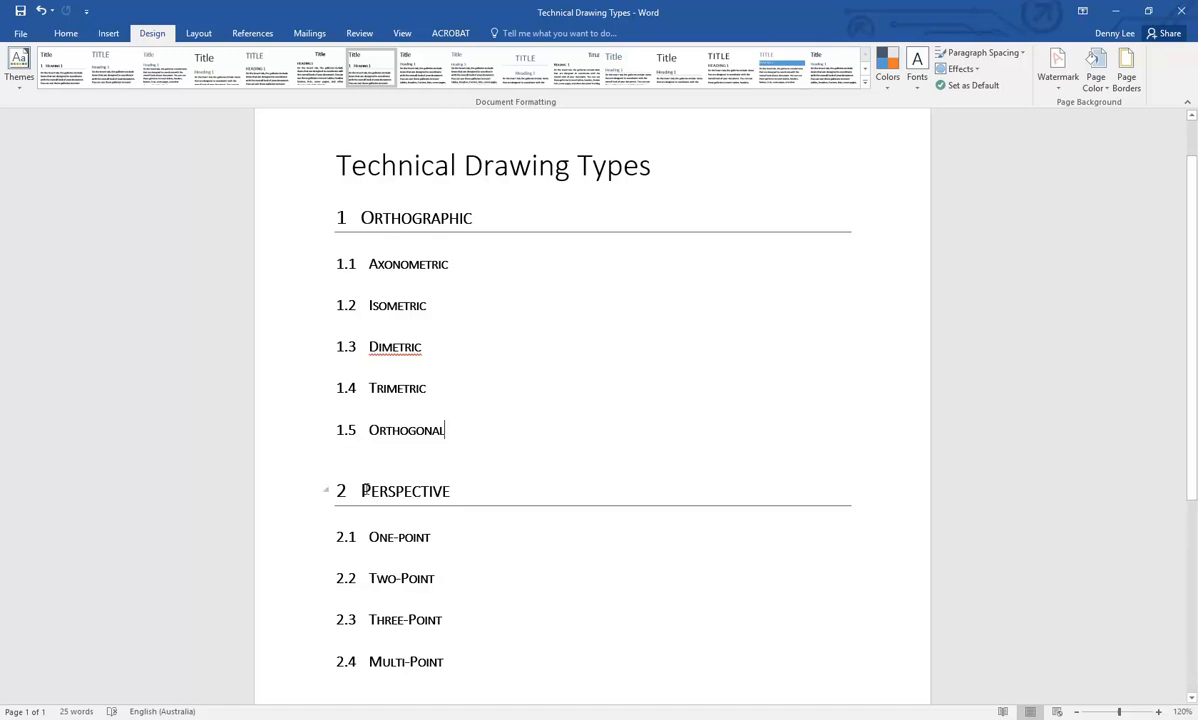
pyautogui.moveTo(390, 516); pyautogui.dragTo(441, 669)
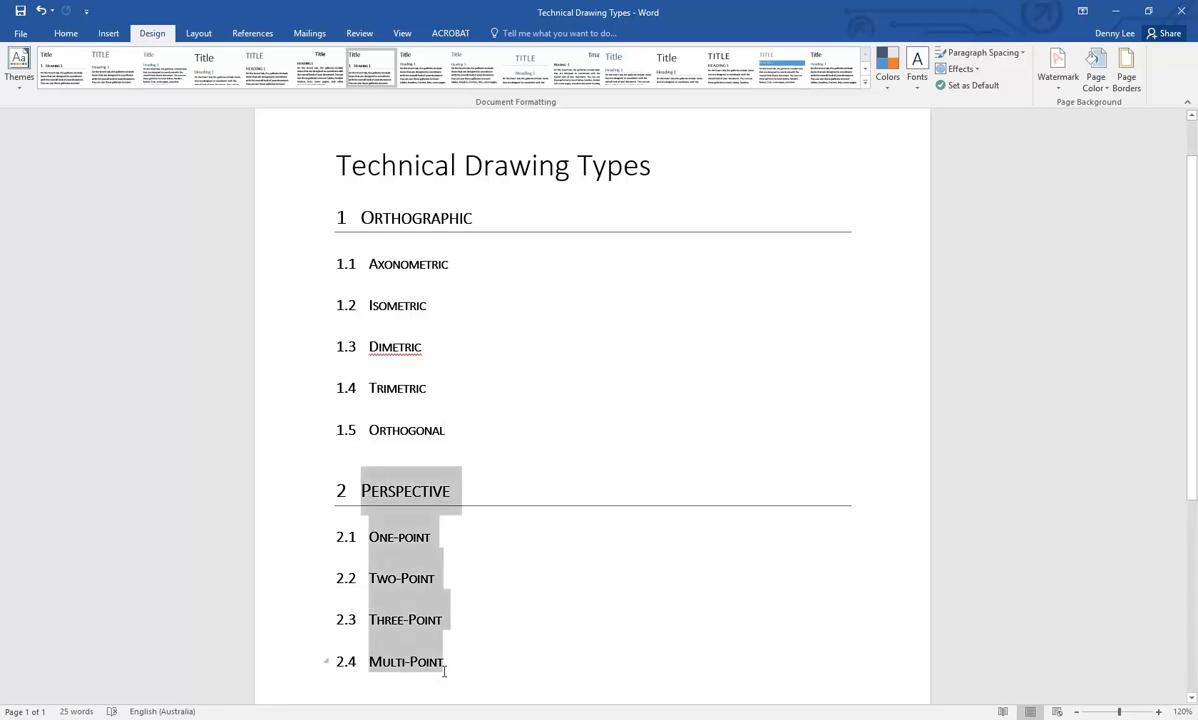
pyautogui.click(415, 545)
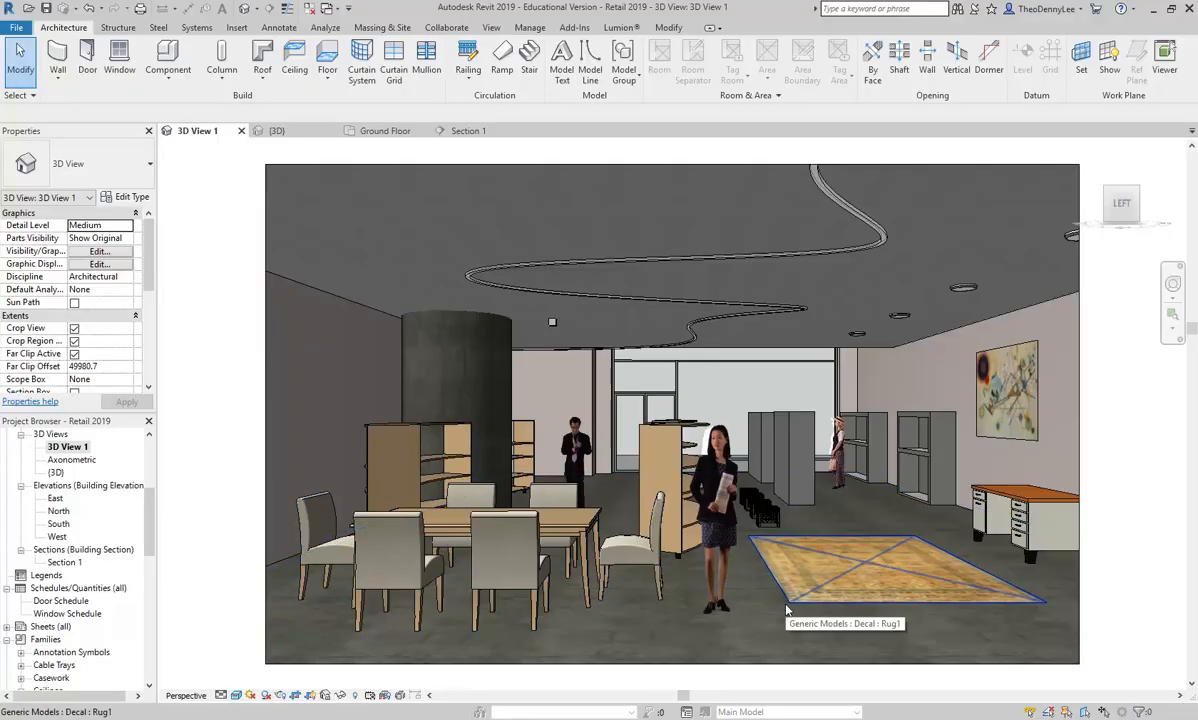
# Switch to the Revit project and open the default {3D} view.
pyautogui.moveTo(298, 719)
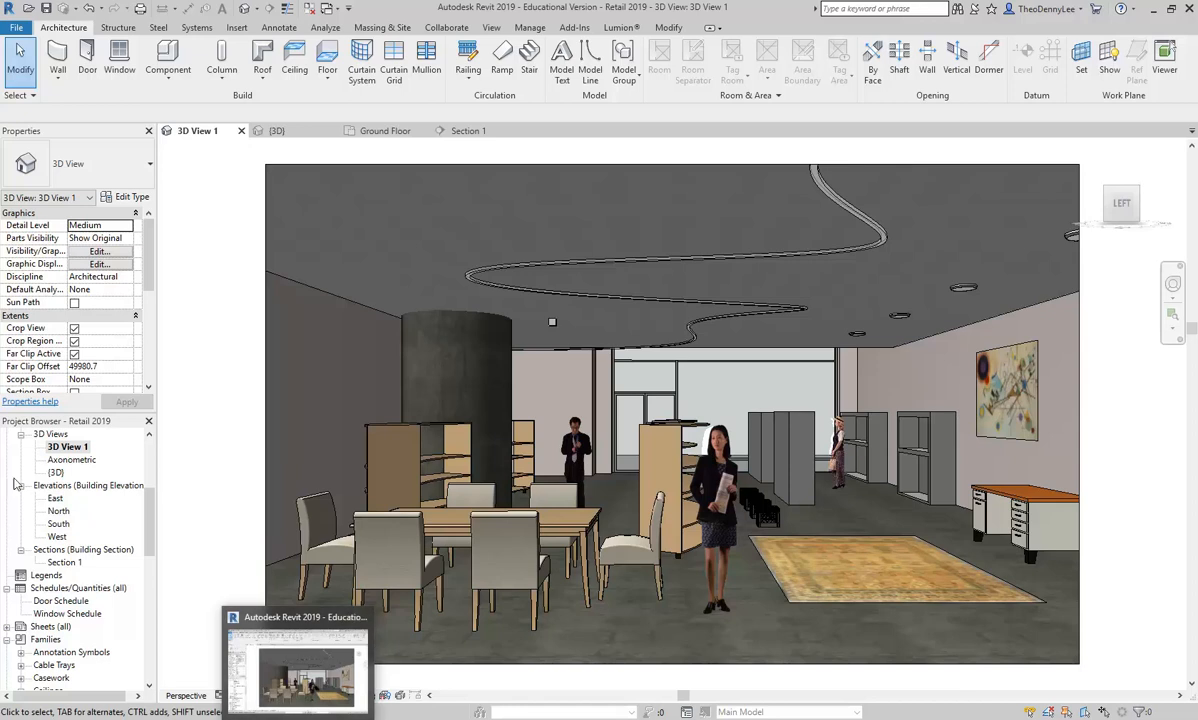
pyautogui.doubleClick(56, 473)
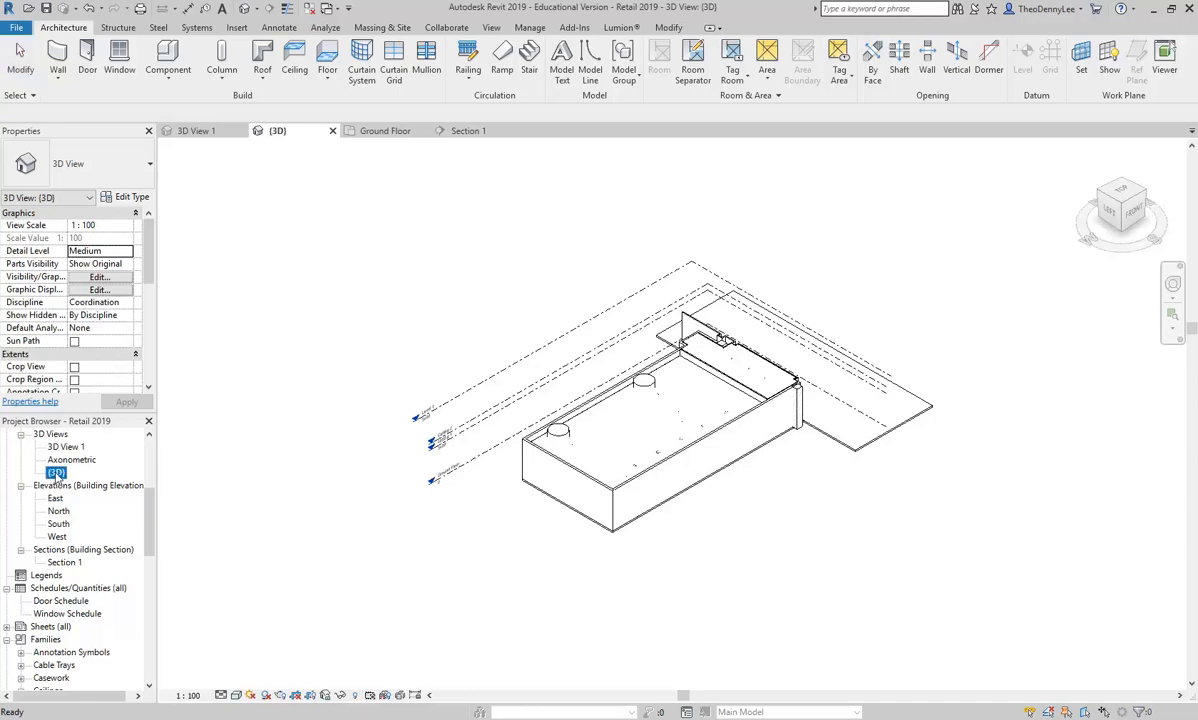
pyautogui.rightClick(57, 476)
pyautogui.click(55, 473)
pyautogui.click(244, 10)
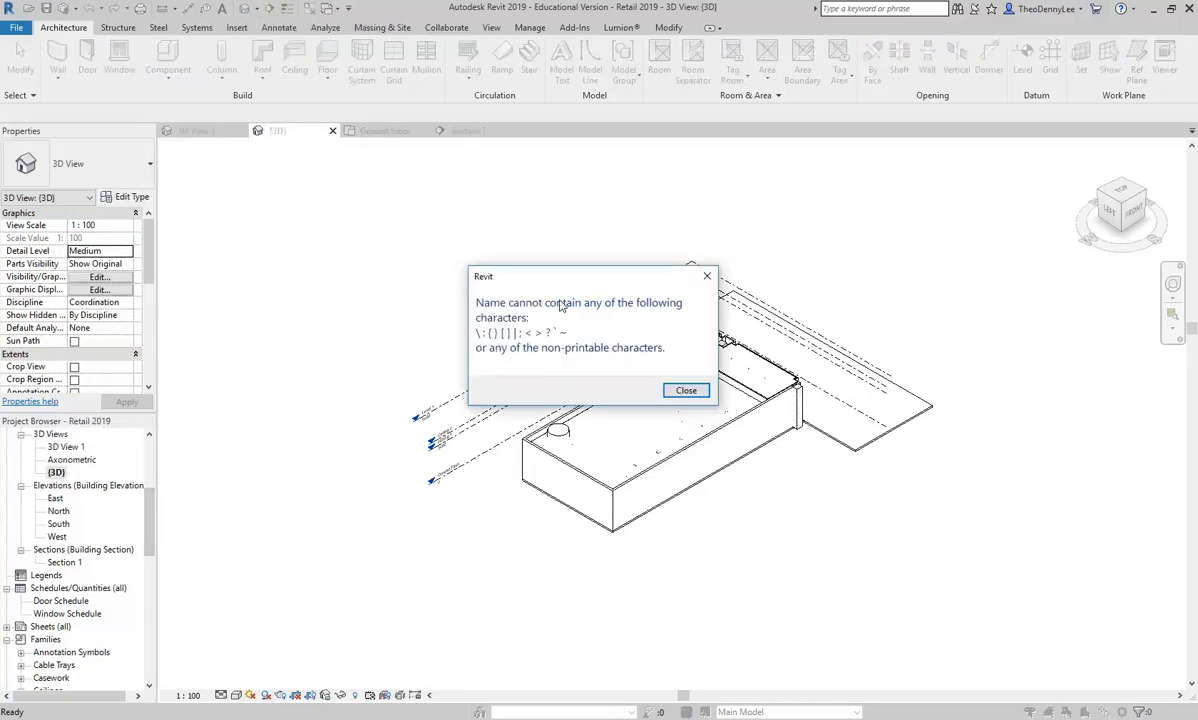
pyautogui.click(685, 390)
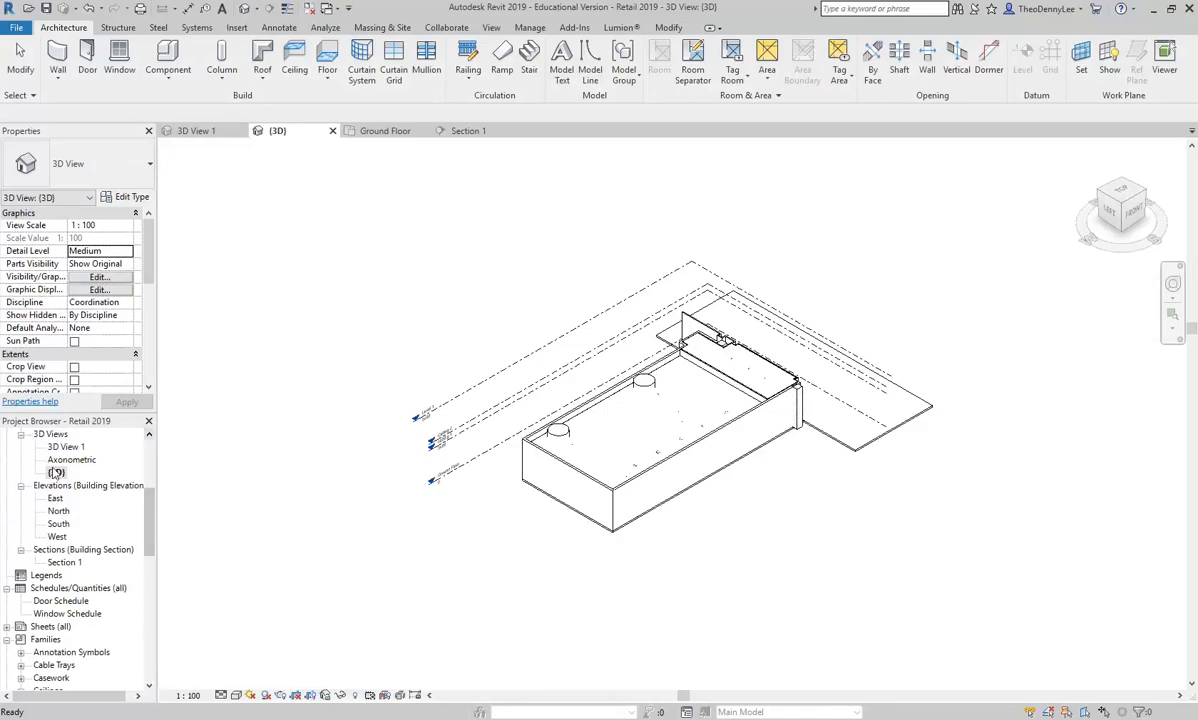
# Duplicate the {3D} view without detailing and rename the copy as 3D Section.
pyautogui.rightClick(55, 472)
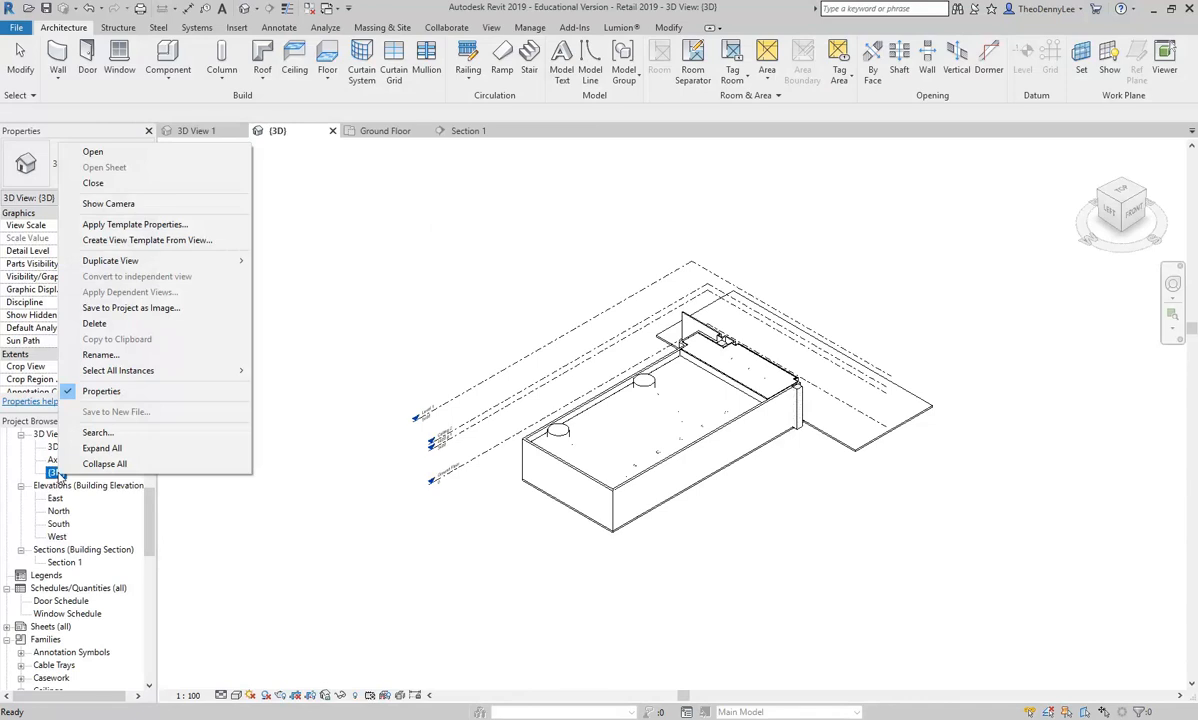
pyautogui.moveTo(230, 260)
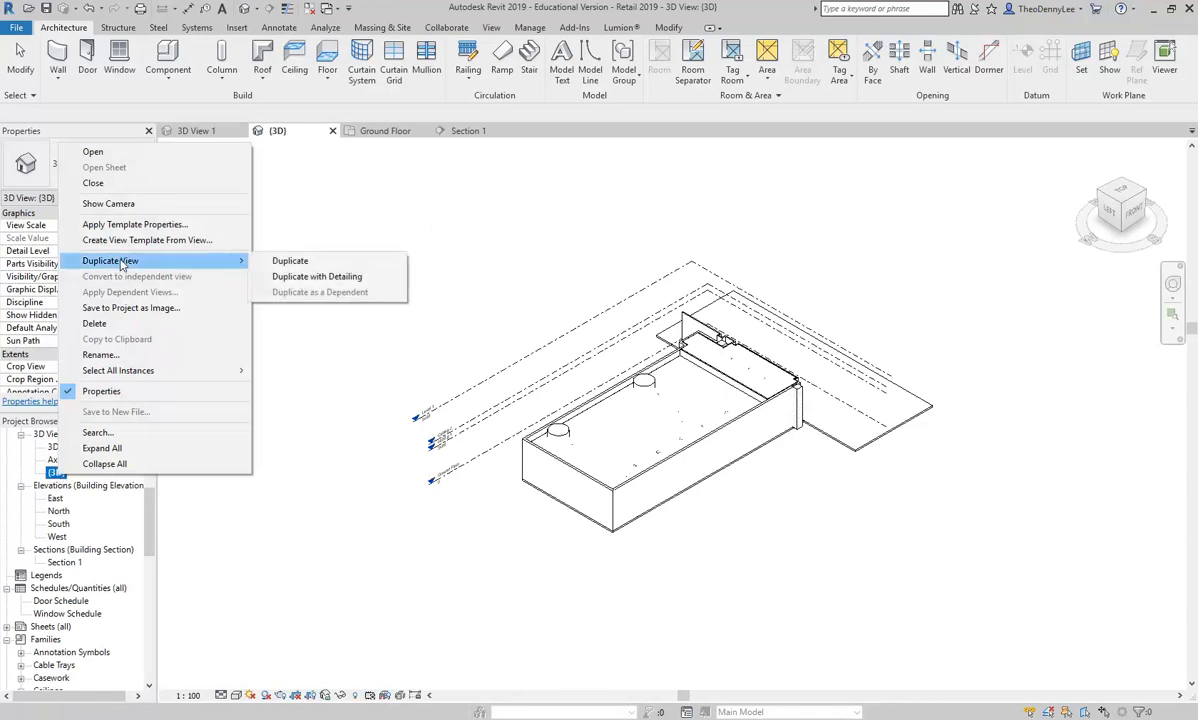
pyautogui.click(292, 262)
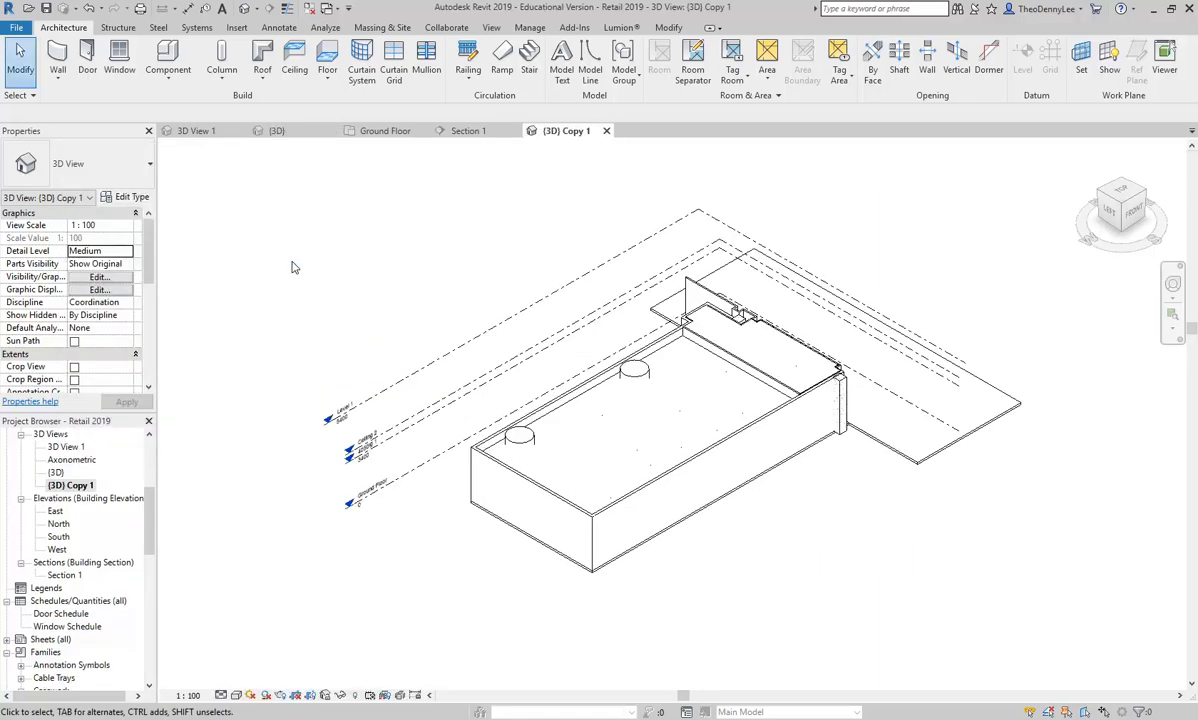
pyautogui.rightClick(78, 488)
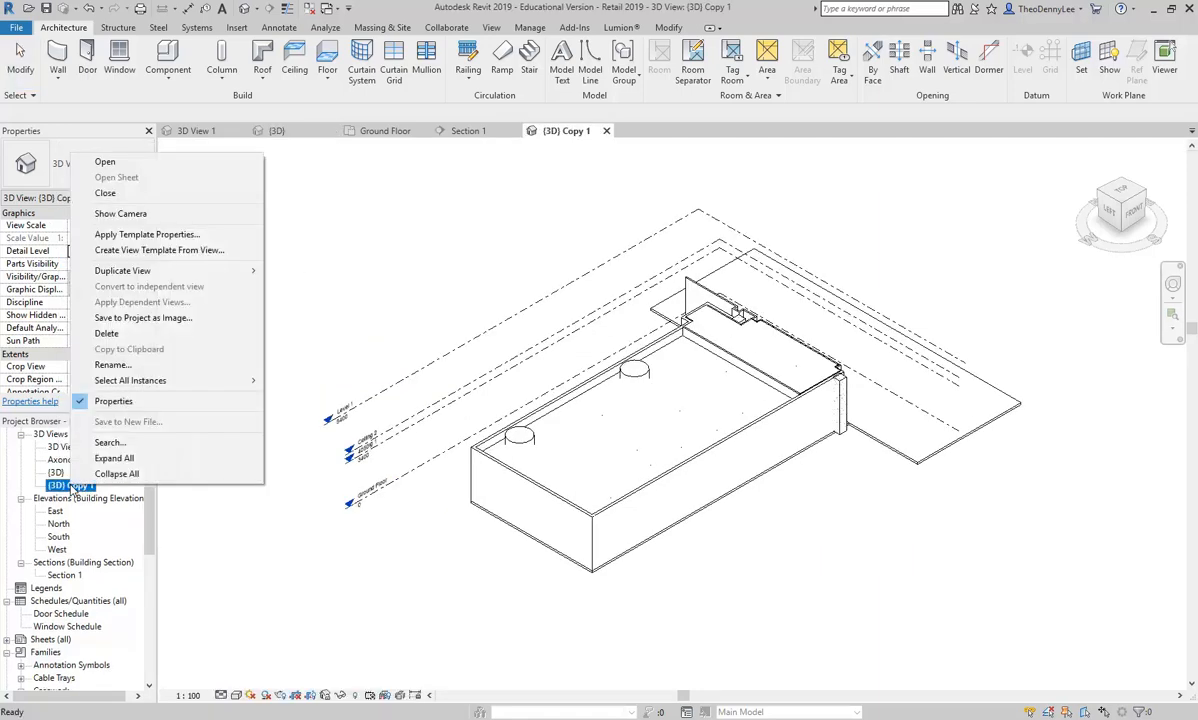
pyautogui.click(124, 365)
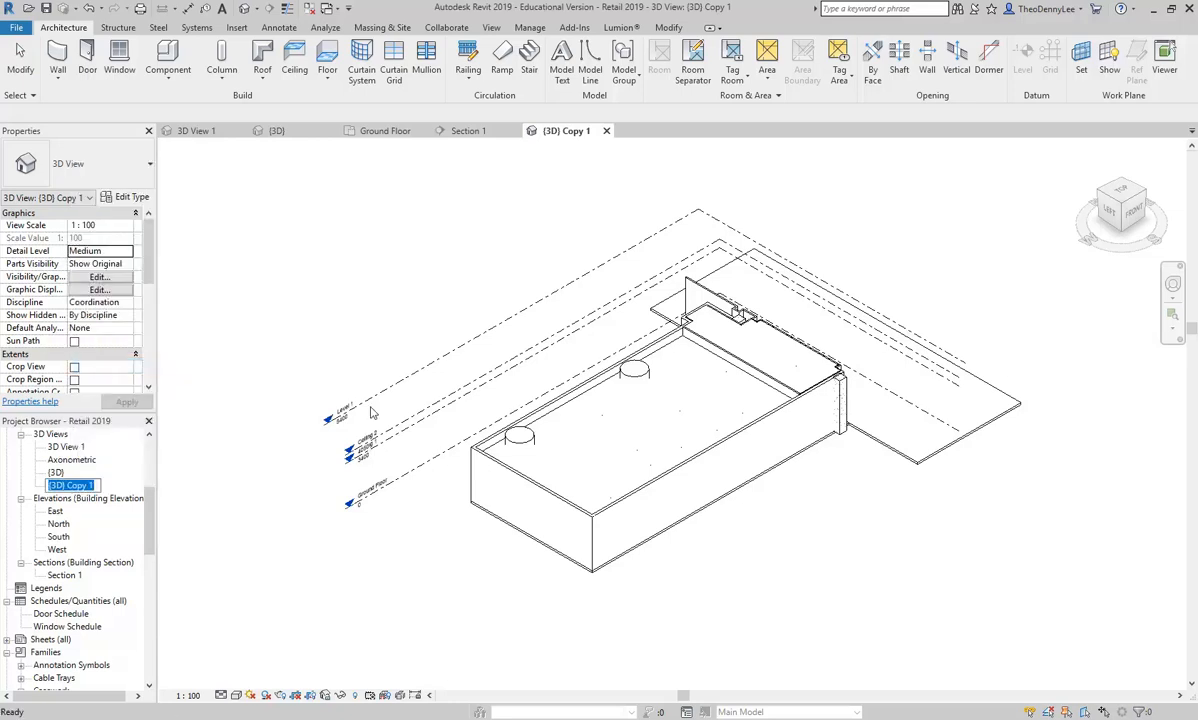
pyautogui.write('3D Section')
pyautogui.press('Return')
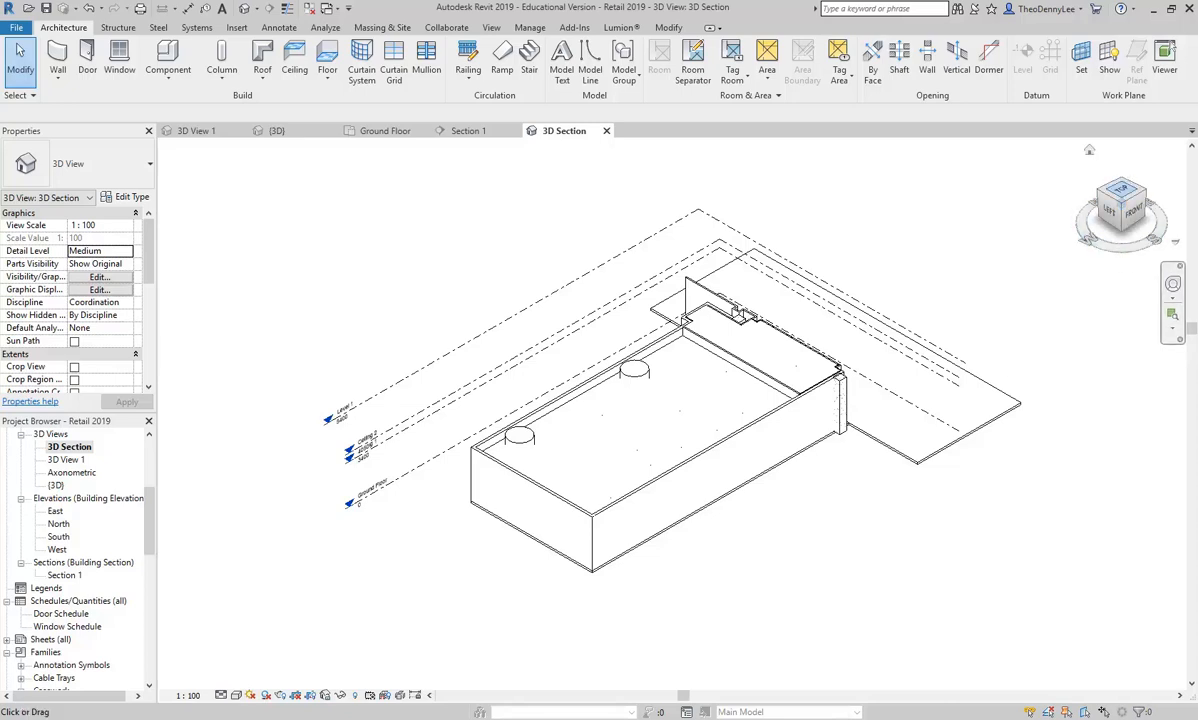
# Hide the whole Levels category in the 3D Section view, using the isometric orientation between top, left and front.
pyautogui.keyDown('shift'); pyautogui.moveTo(979, 308); pyautogui.dragTo(897, 318, button='middle'); pyautogui.keyUp('shift')
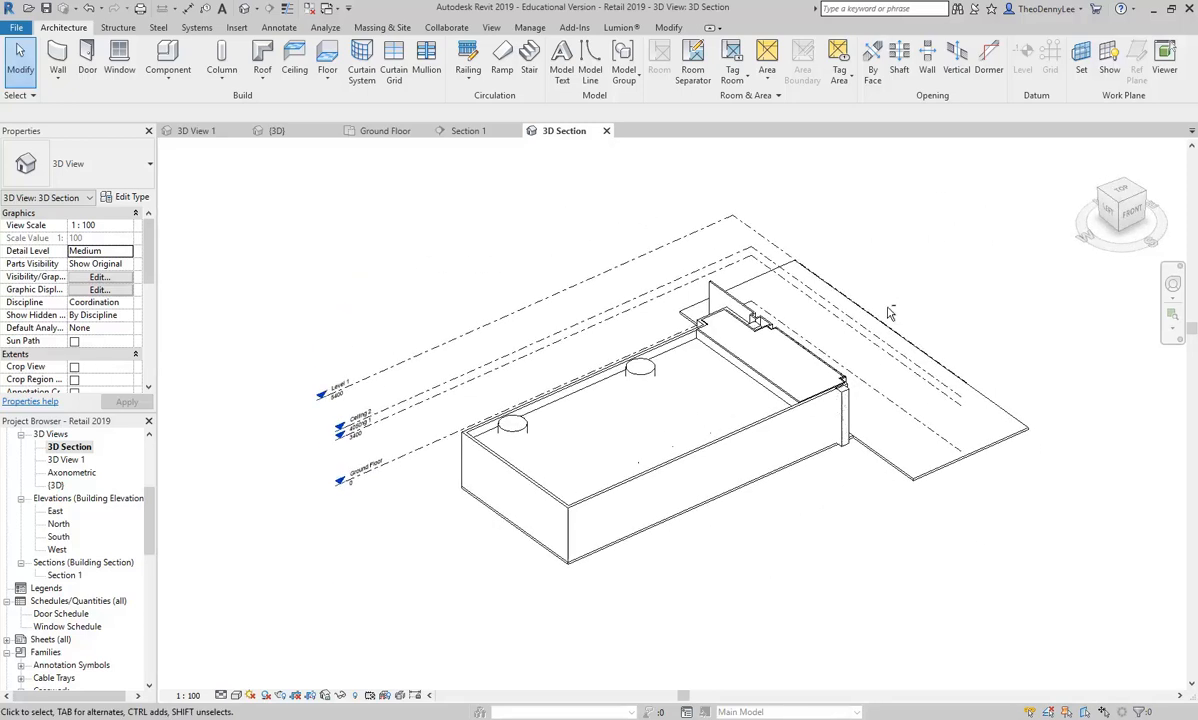
pyautogui.click(1119, 204)
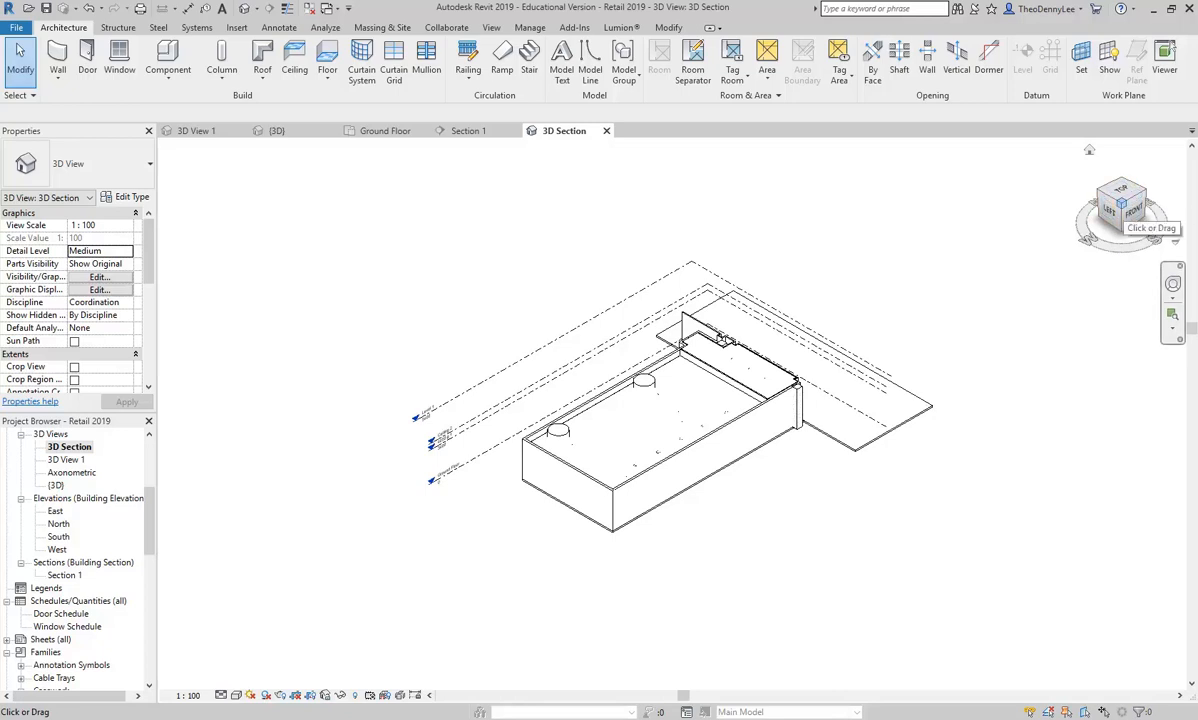
pyautogui.scroll(3, 604, 586)
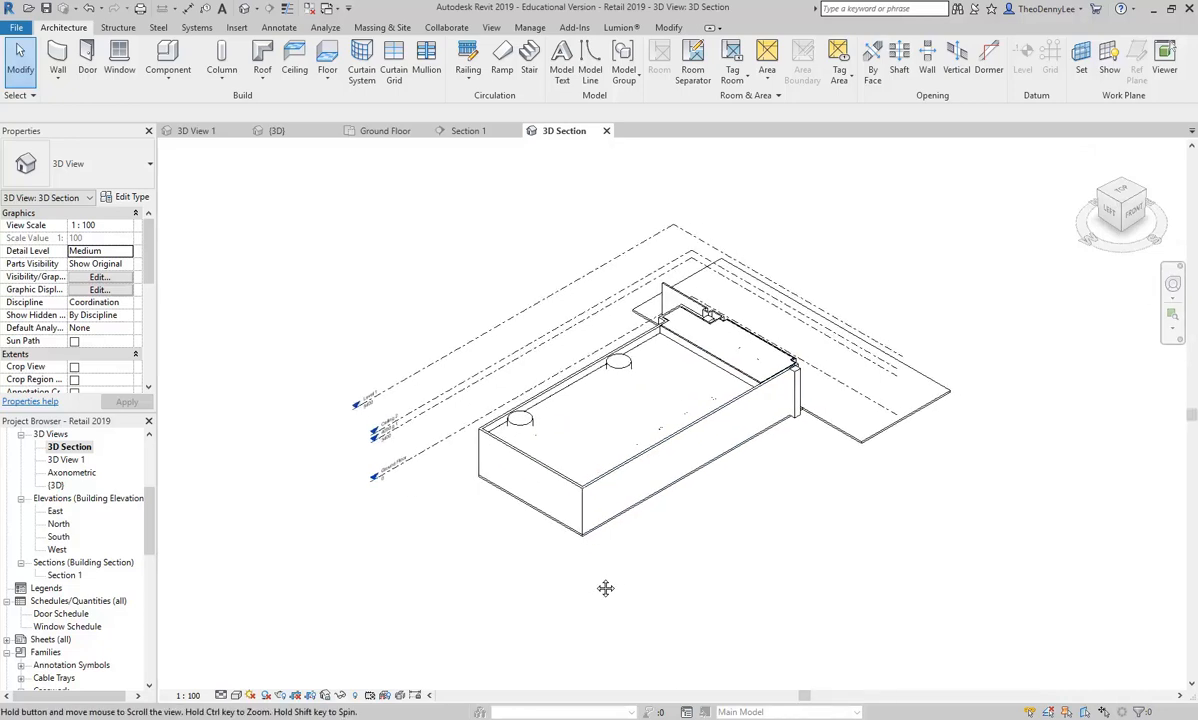
pyautogui.scroll(2, 541, 425)
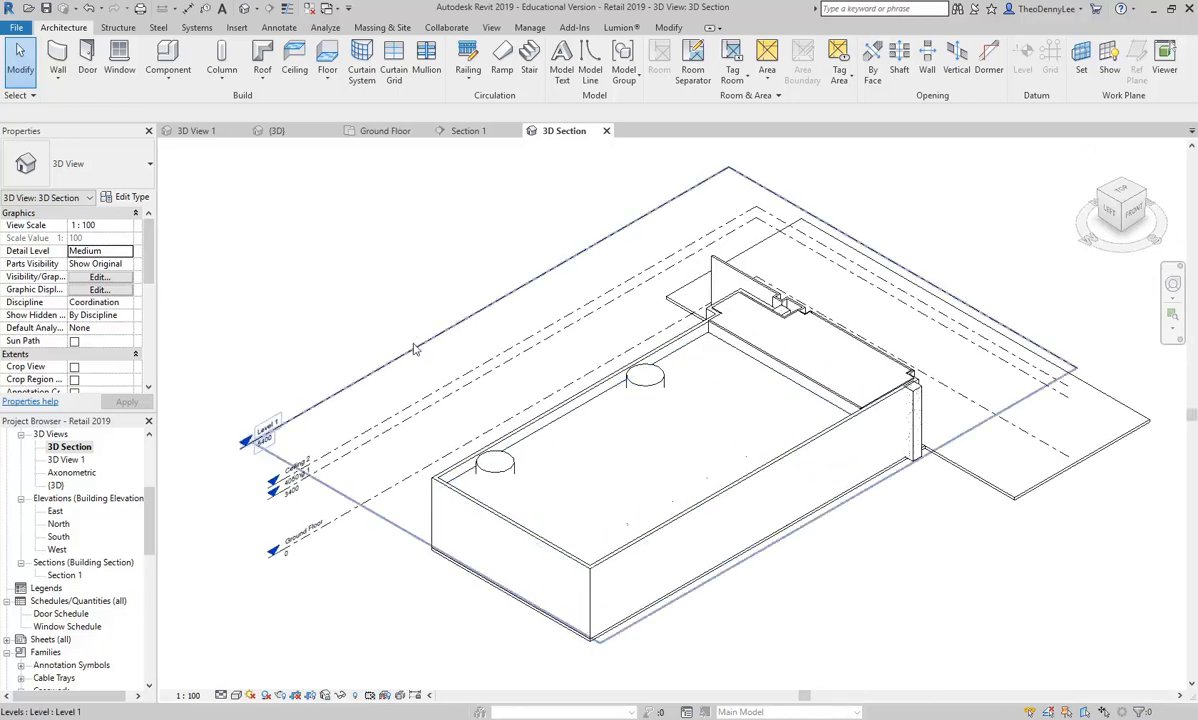
pyautogui.click(415, 348)
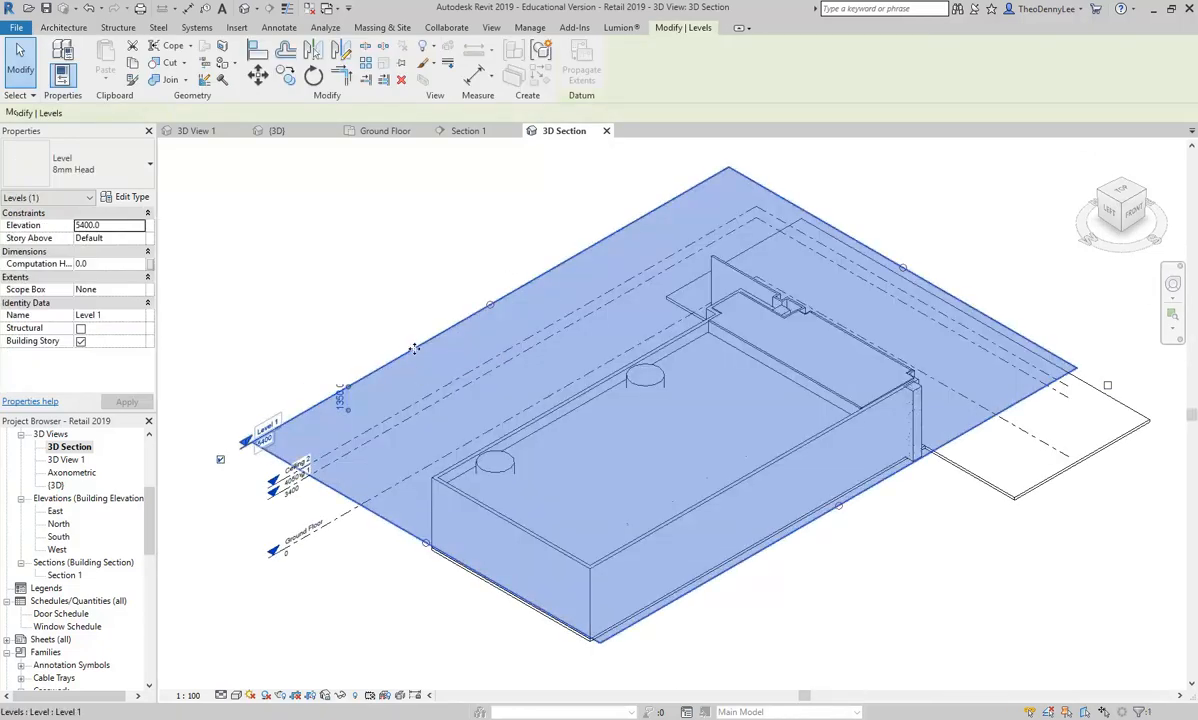
pyautogui.rightClick(415, 348)
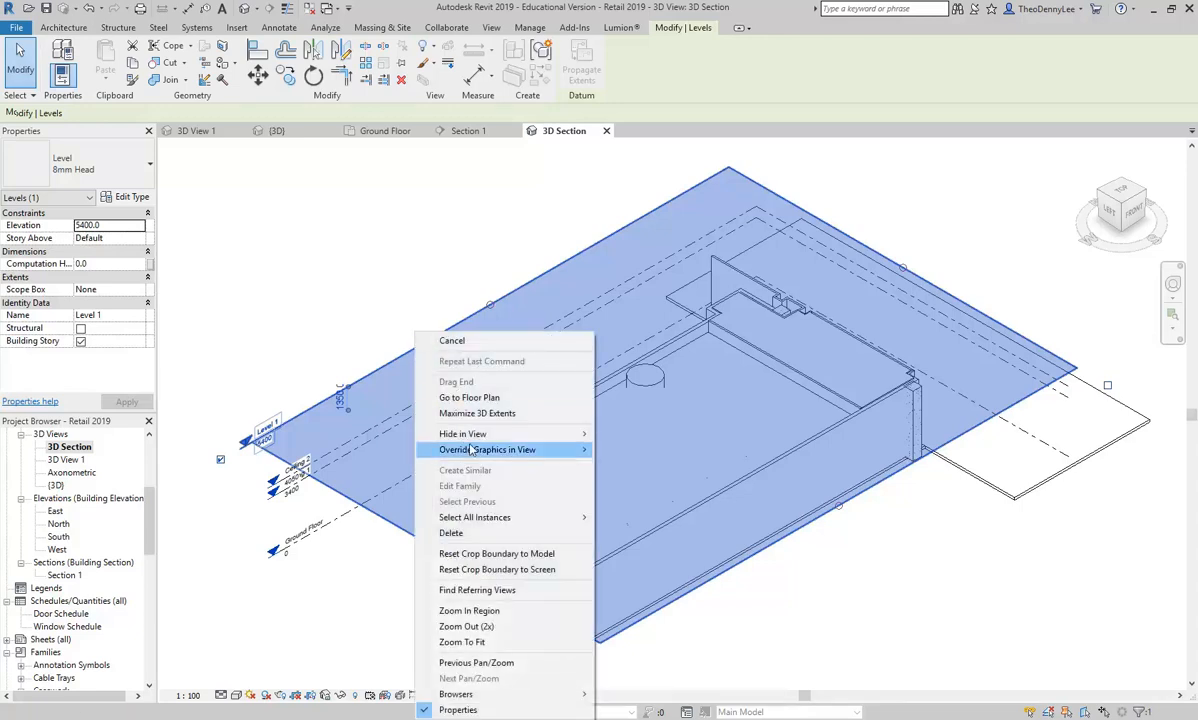
pyautogui.moveTo(478, 437)
pyautogui.click(630, 449)
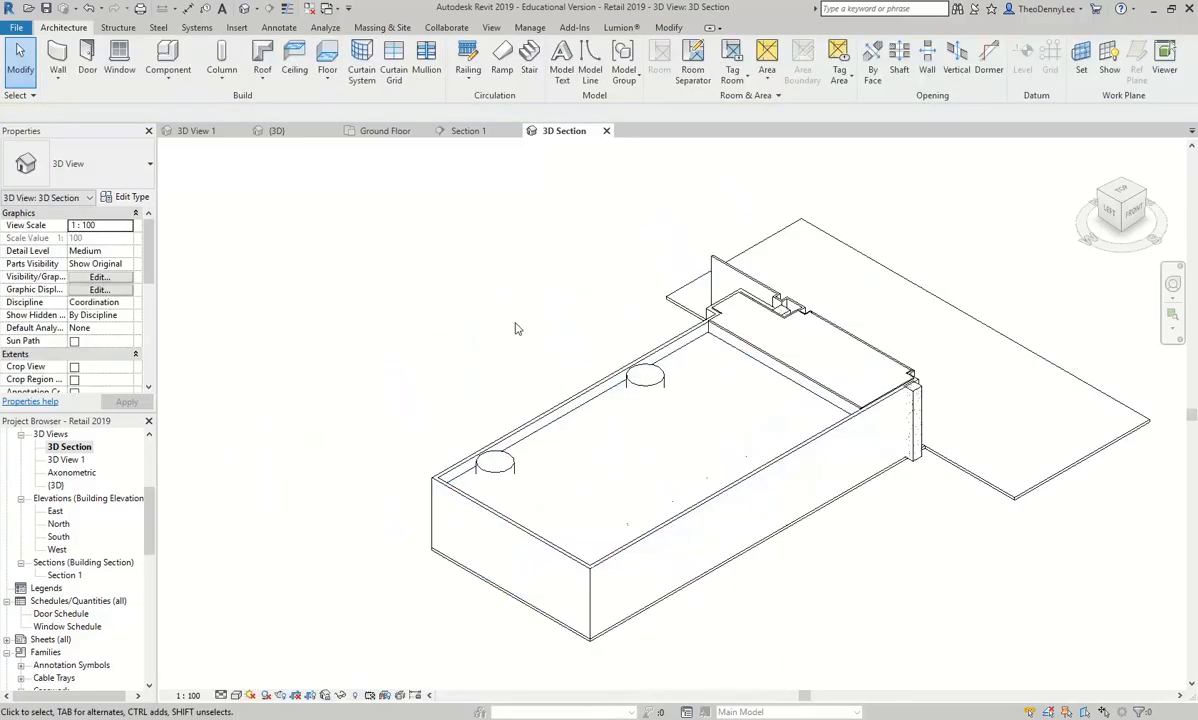
# Hide only the large exterior floor slab beyond the shopfront in the 3D Section view.
pyautogui.keyDown('shift'); pyautogui.moveTo(800, 478); pyautogui.dragTo(762, 420, button='middle'); pyautogui.keyUp('shift')
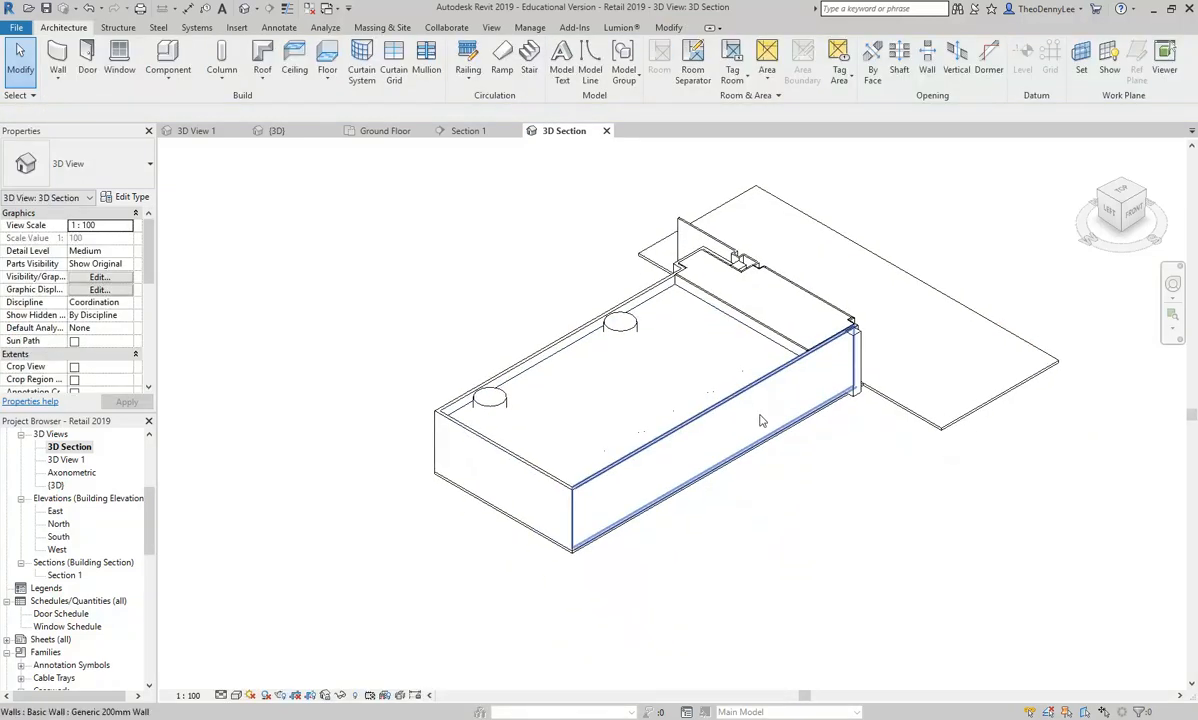
pyautogui.click(926, 428)
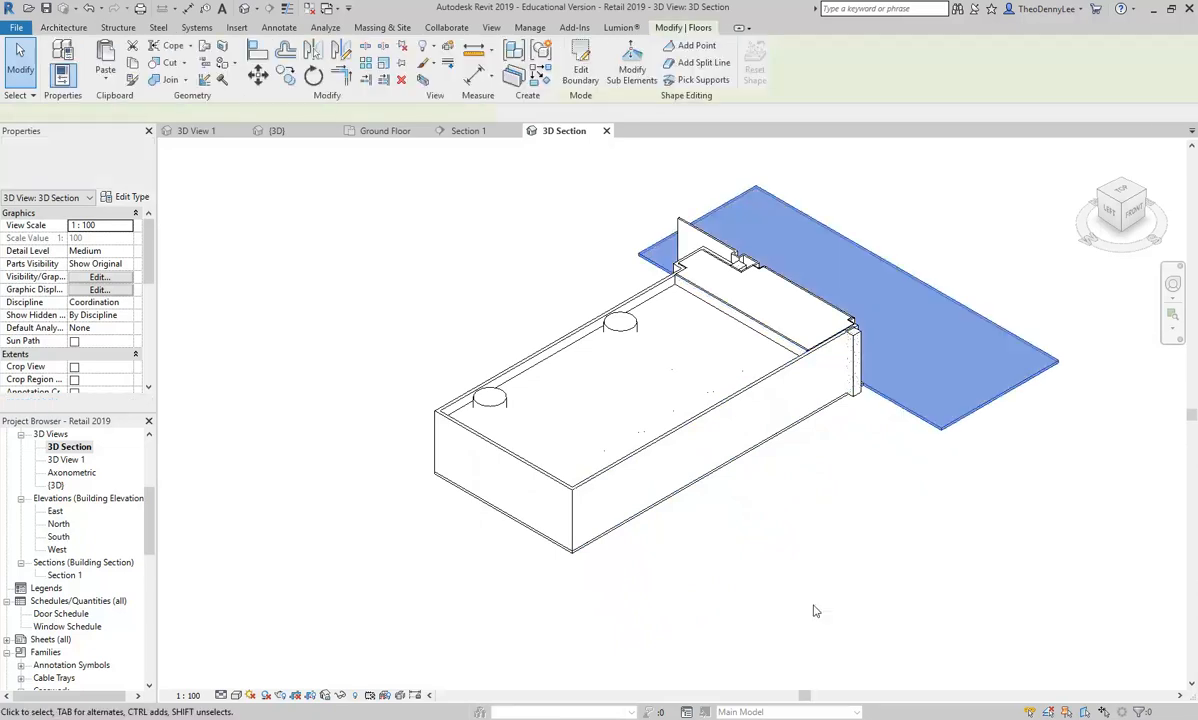
pyautogui.rightClick(909, 401)
pyautogui.moveTo(962, 122)
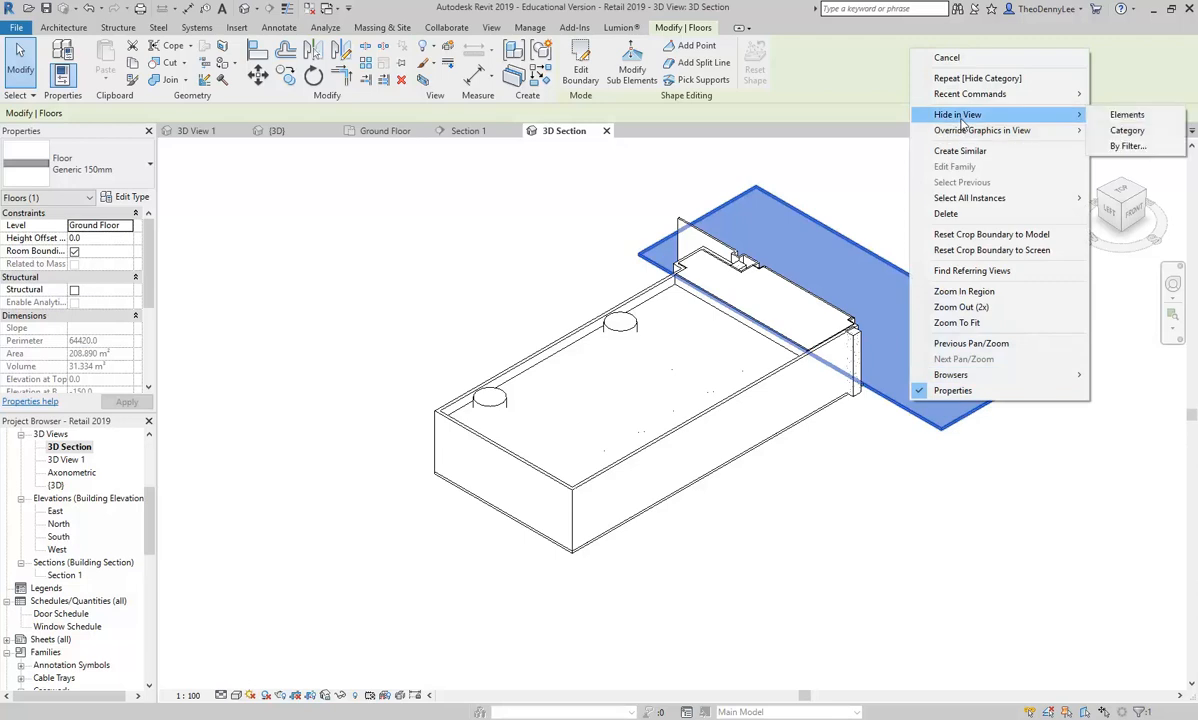
pyautogui.click(1127, 115)
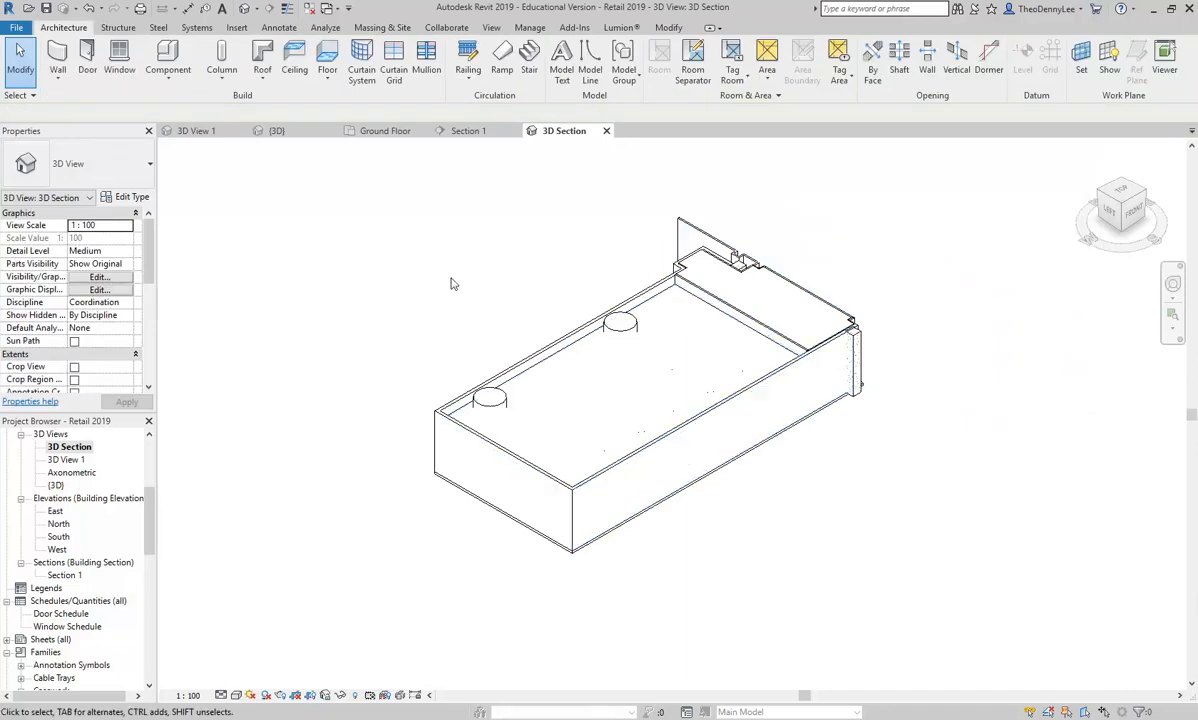
# Enable the section box for the 3D Section view.
pyautogui.moveTo(451, 284); pyautogui.dragTo(398, 321, button='middle')
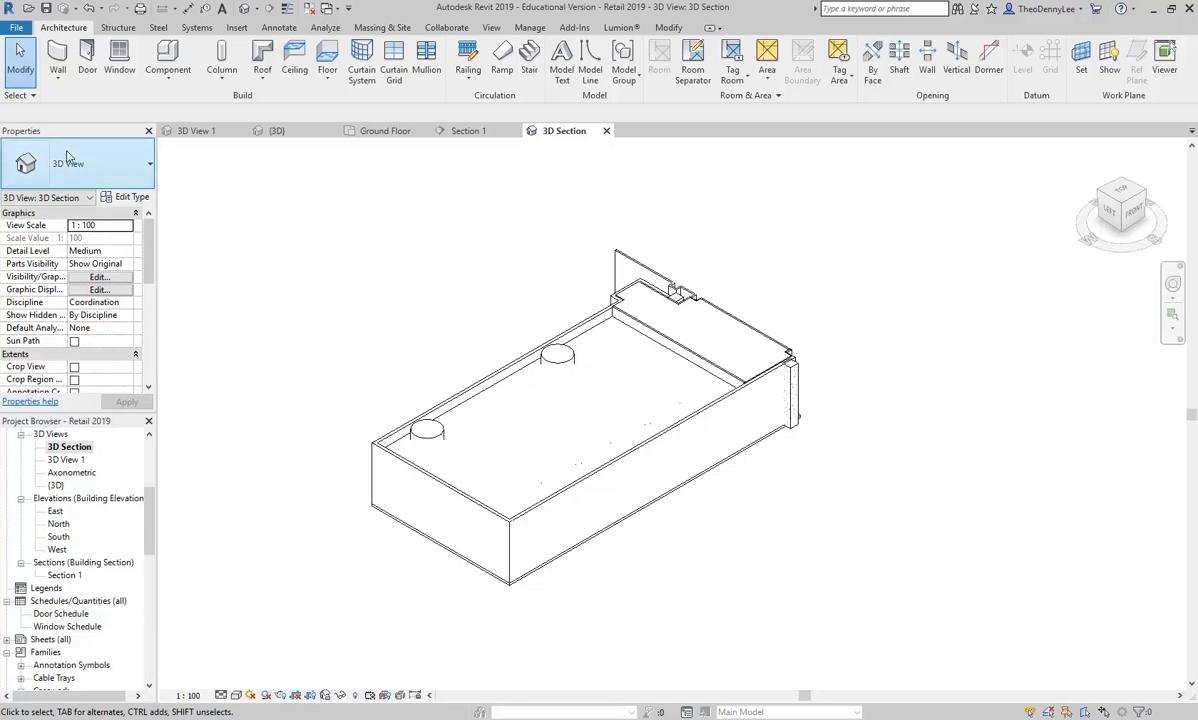
pyautogui.moveTo(149, 250); pyautogui.dragTo(149, 290)
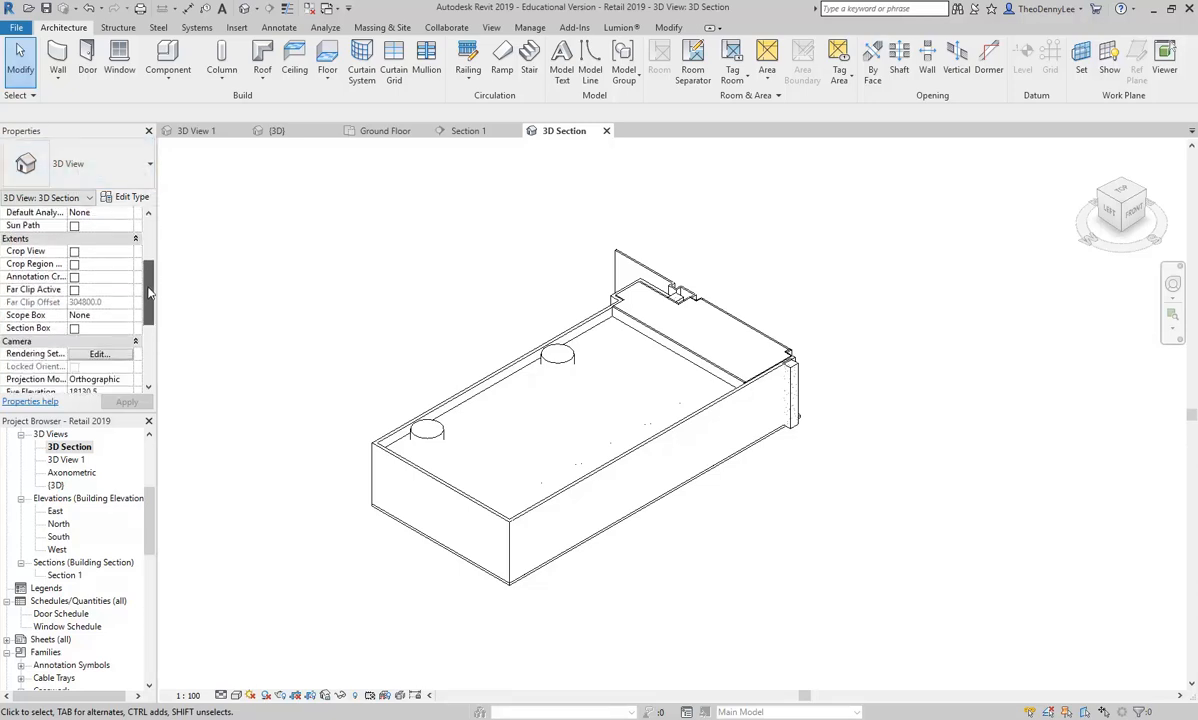
pyautogui.click(74, 328)
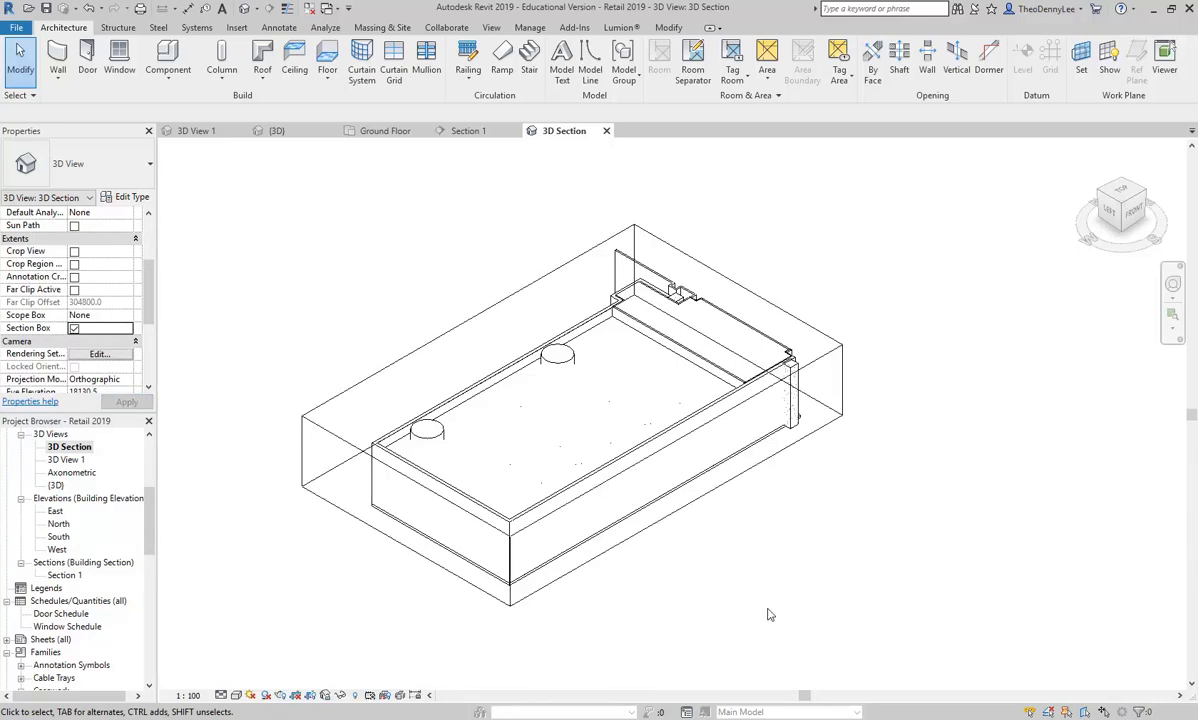
# Pull the section box's long front face inward past the side wall to cut through the interior near the curved shelves.
pyautogui.click(721, 484)
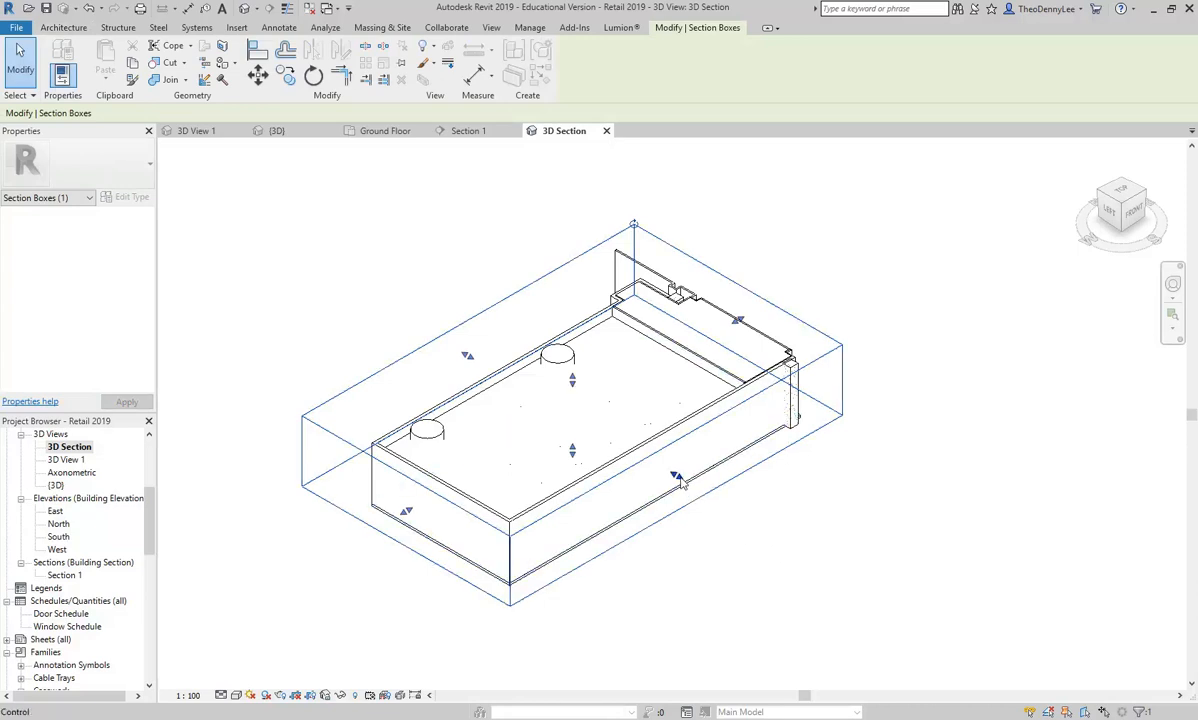
pyautogui.moveTo(678, 478); pyautogui.dragTo(619, 443)
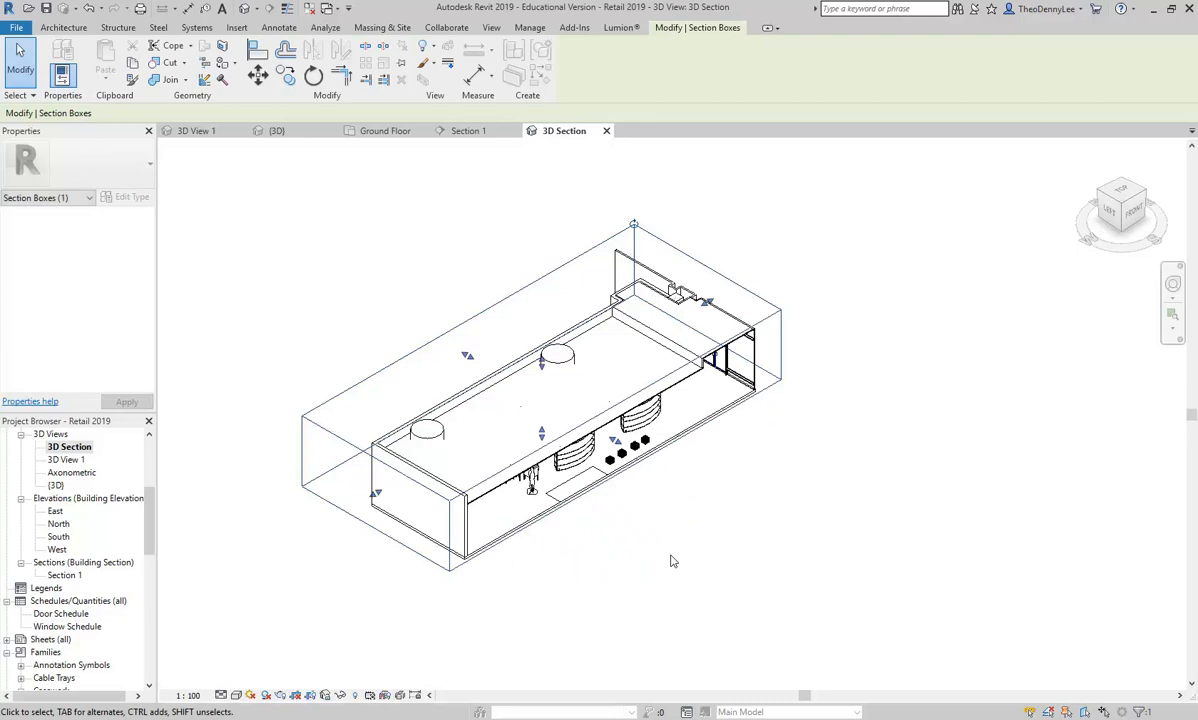
pyautogui.moveTo(614, 441); pyautogui.dragTo(596, 430)
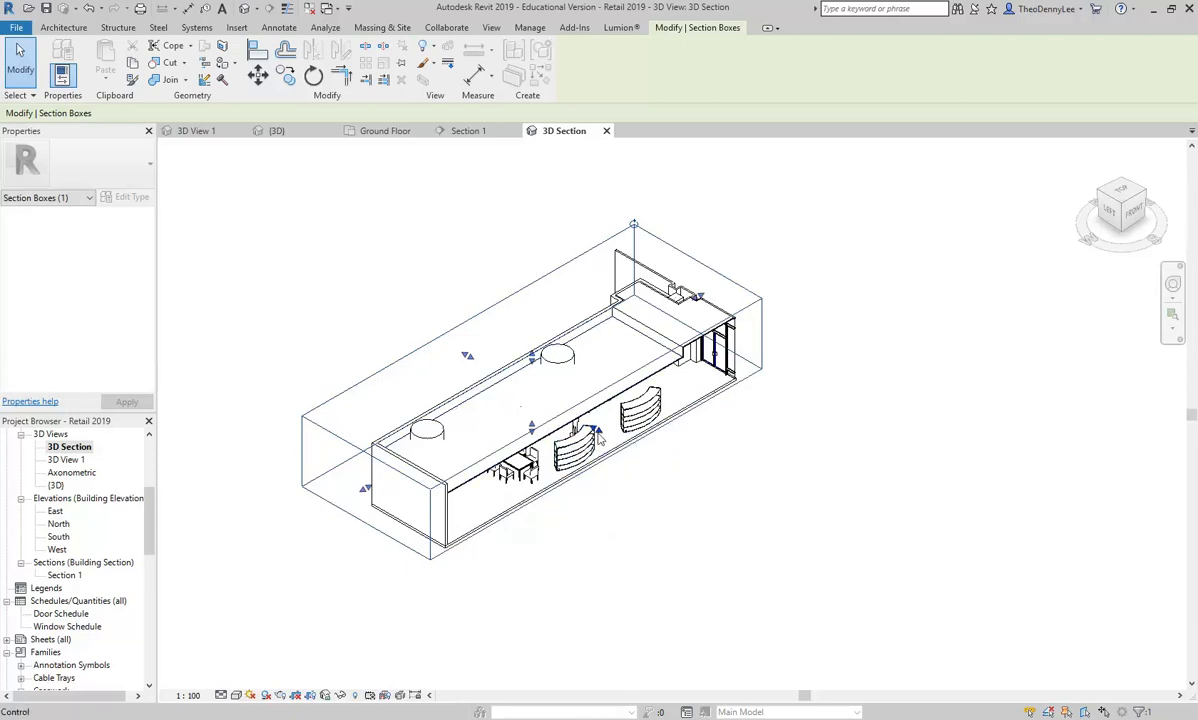
pyautogui.moveTo(600, 432); pyautogui.dragTo(595, 430)
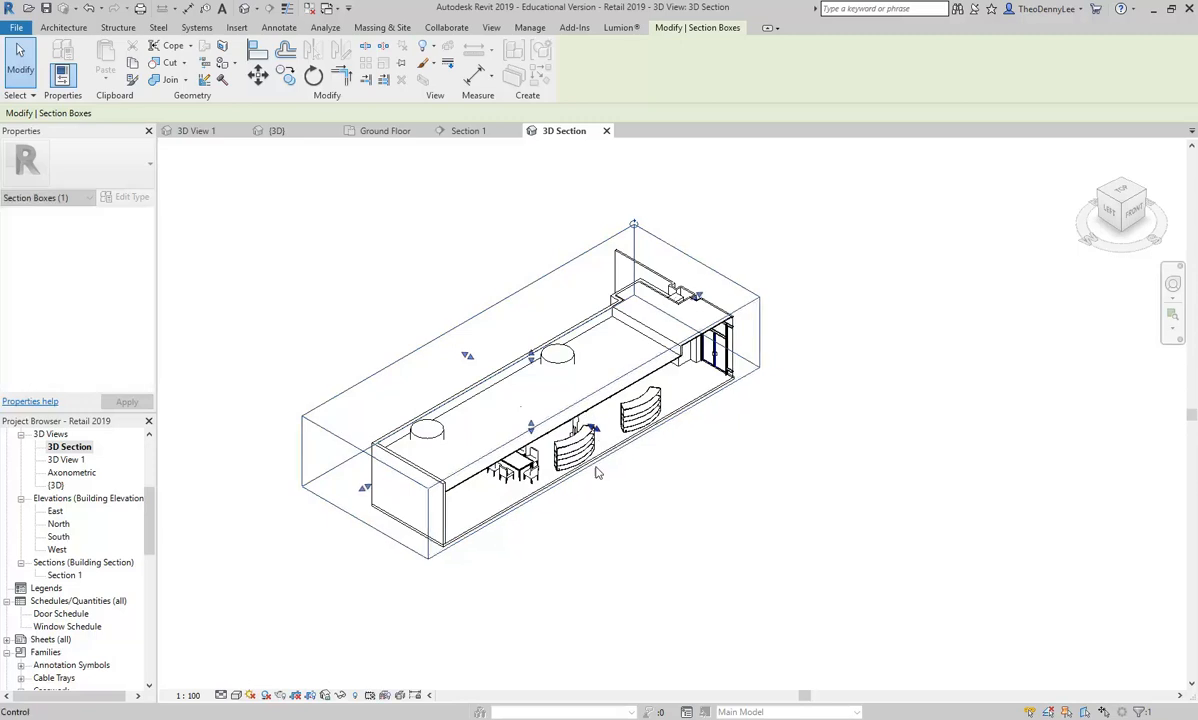
pyautogui.click(622, 539)
# Lower the section box's top face below the ceiling to expose the columns, shelves and table from above.
pyautogui.scroll(4, 521, 452)
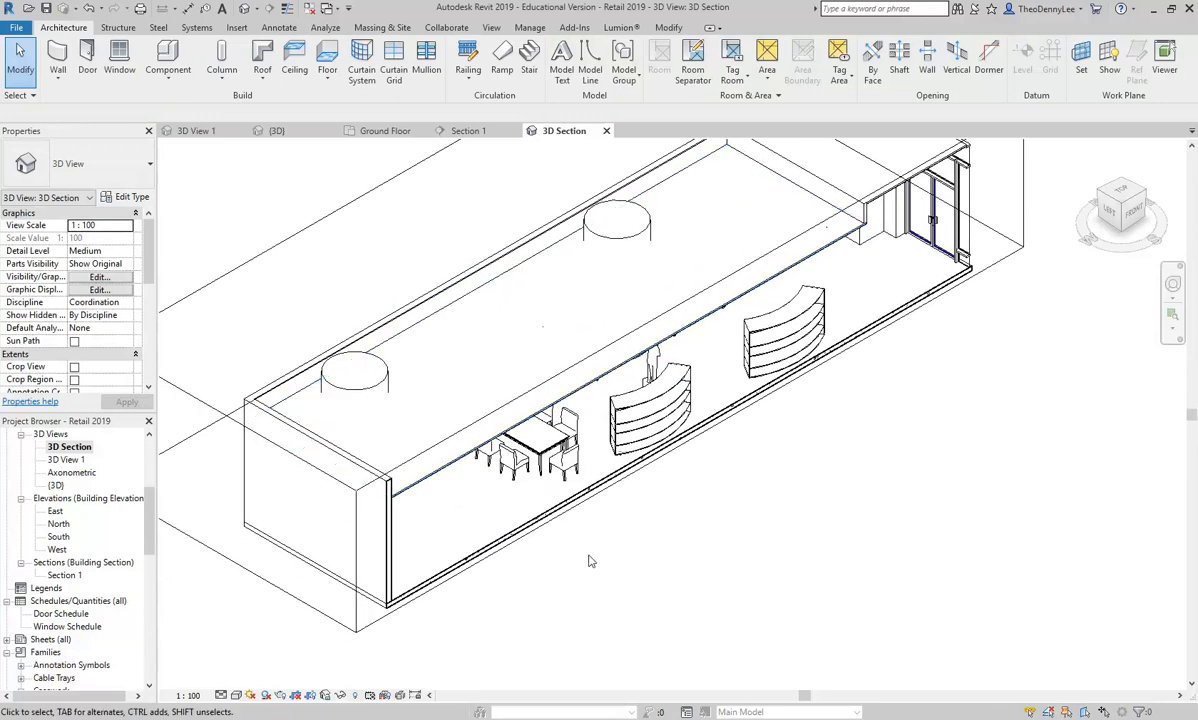
pyautogui.keyDown('shift'); pyautogui.moveTo(590, 563); pyautogui.dragTo(585, 595, button='middle'); pyautogui.keyUp('shift')
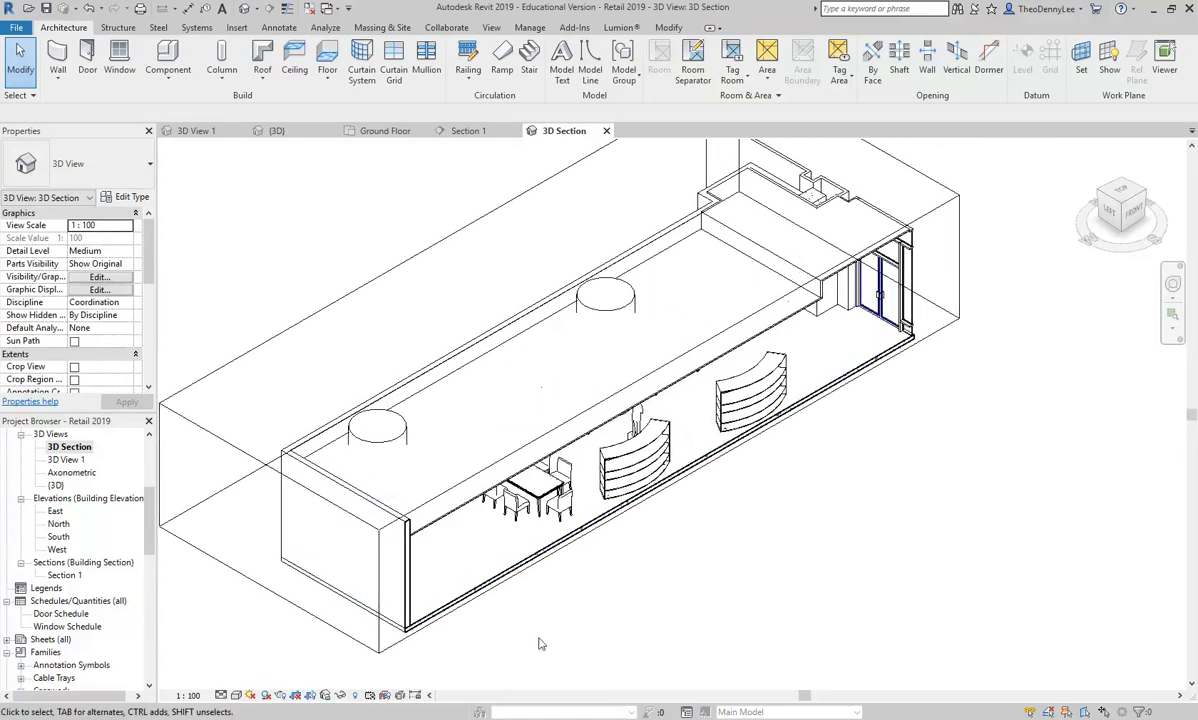
pyautogui.moveTo(416, 358); pyautogui.dragTo(433, 393, button='middle')
pyautogui.scroll(-1, 433, 393)
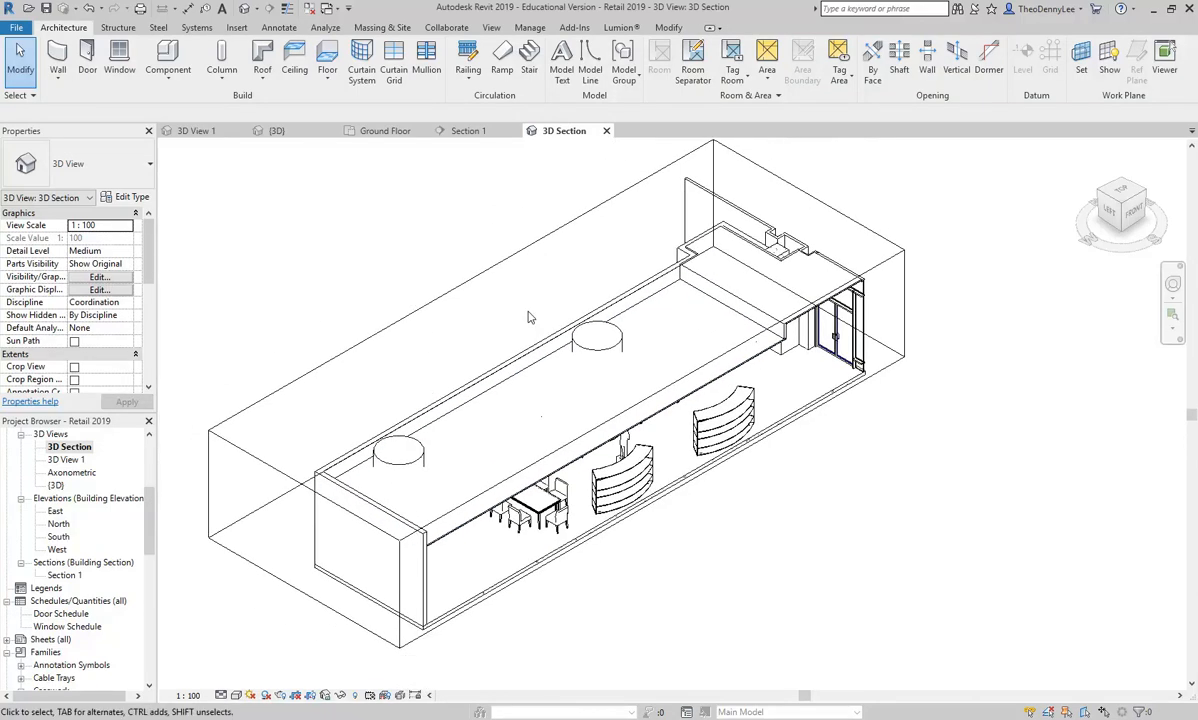
pyautogui.click(469, 284)
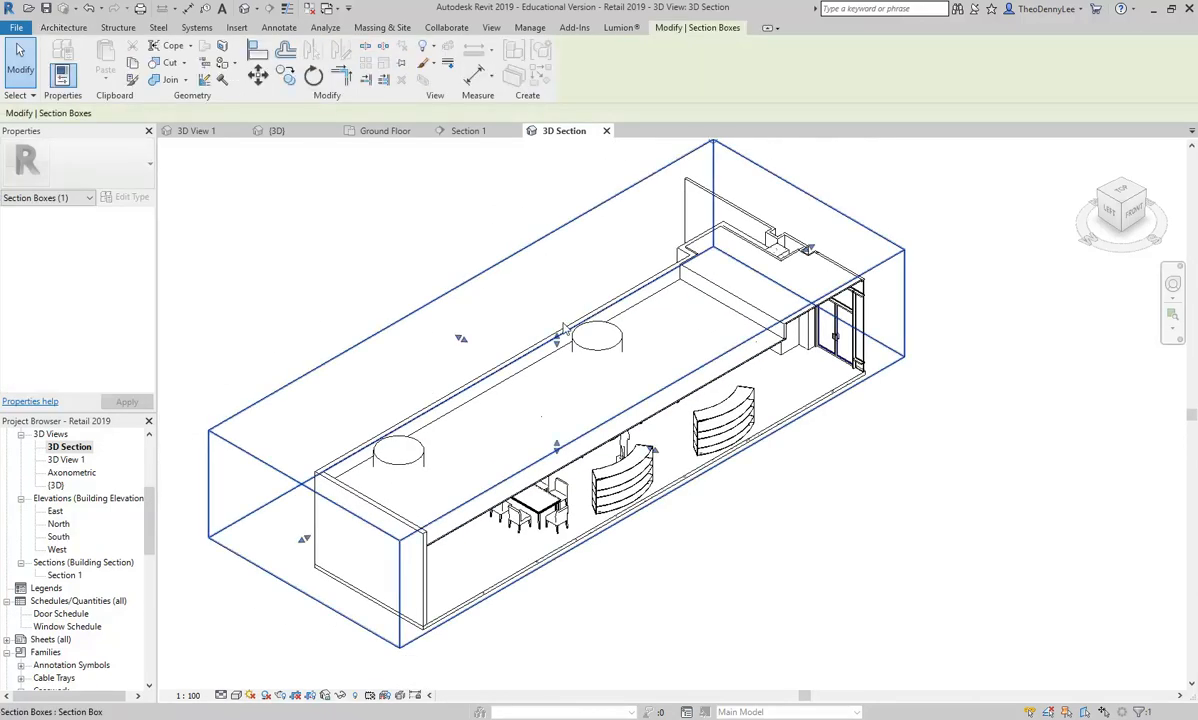
pyautogui.moveTo(558, 343); pyautogui.dragTo(556, 368)
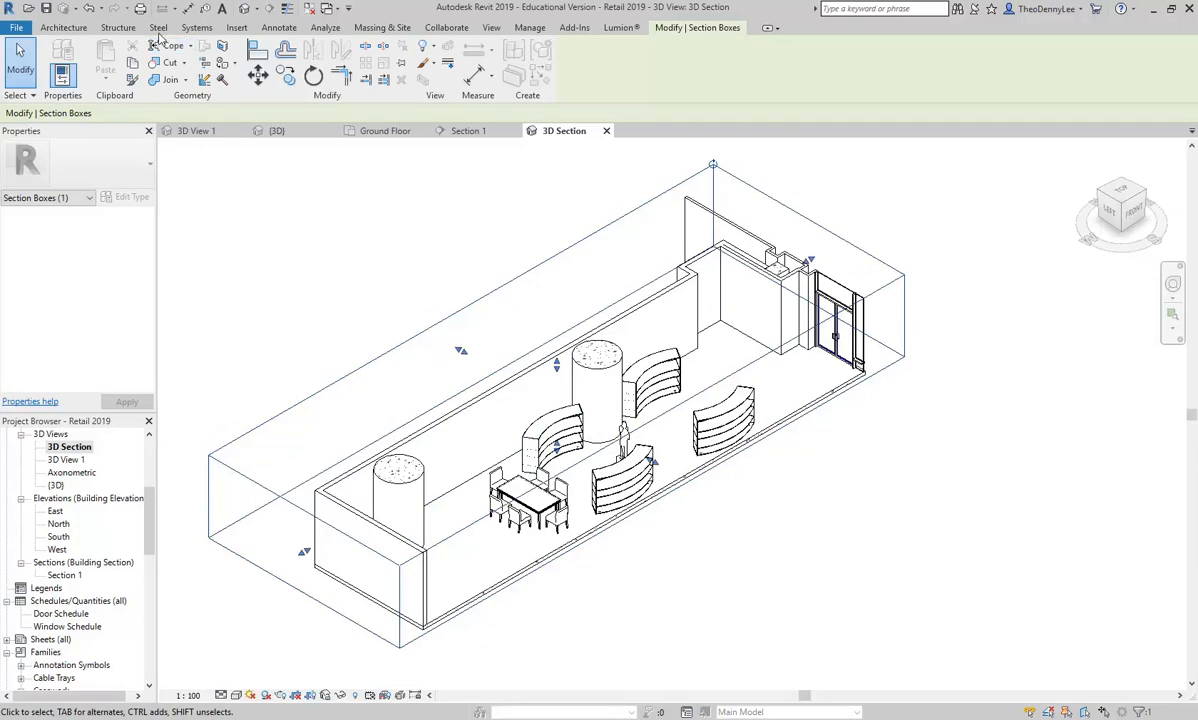
# Undo the lowering of the section box's top face and hide the Ceilings category in the 3D Section view.
pyautogui.click(88, 8)
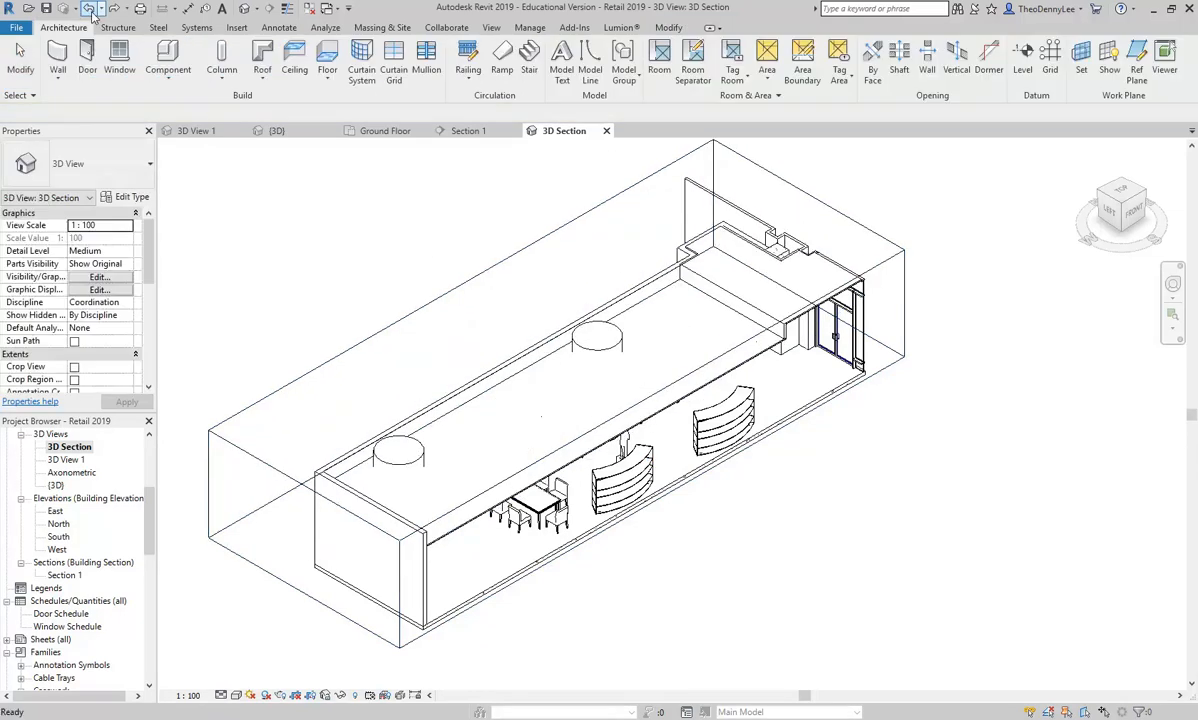
pyautogui.click(571, 404)
pyautogui.rightClick(571, 402)
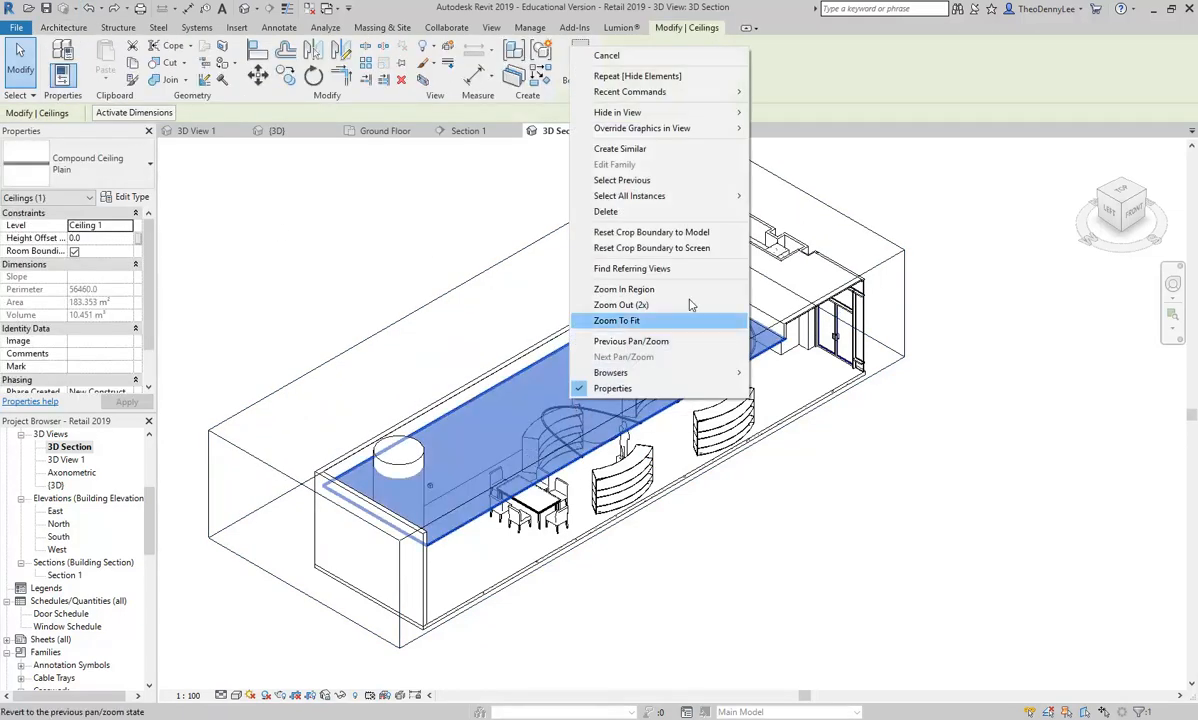
pyautogui.moveTo(700, 112)
pyautogui.click(787, 129)
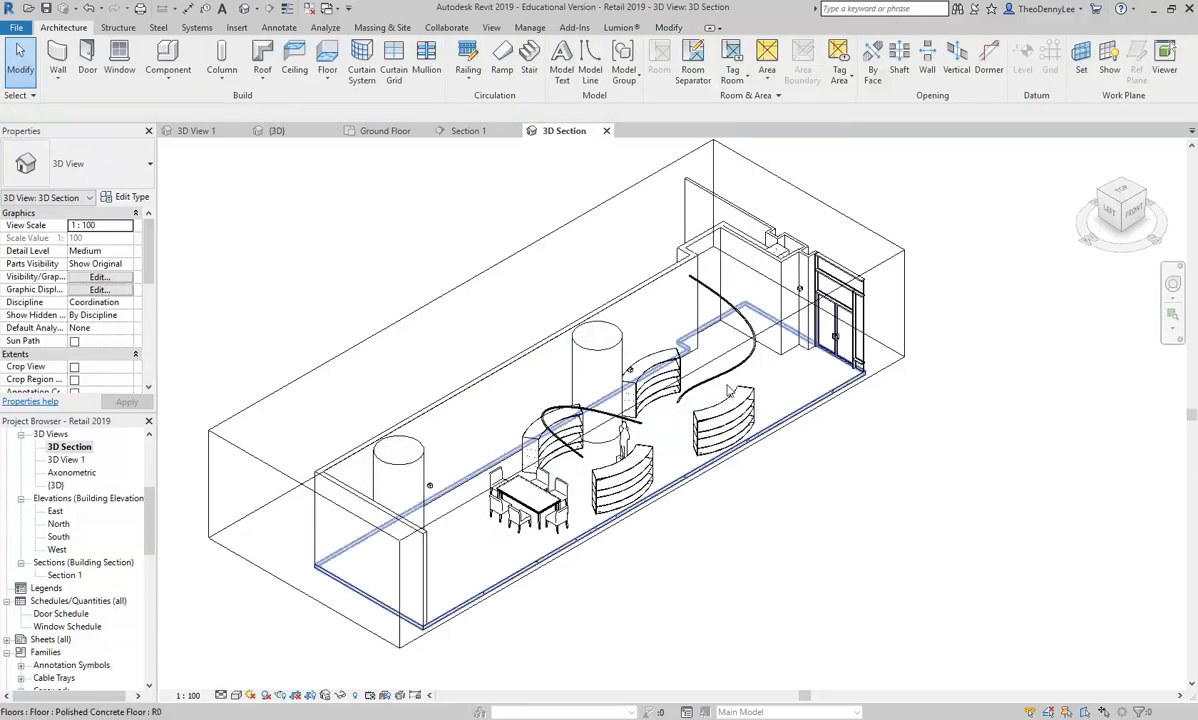
# Hide the curved generic-model ceiling strips above the shelves in the 3D Section view.
pyautogui.click(721, 383)
pyautogui.rightClick(721, 383)
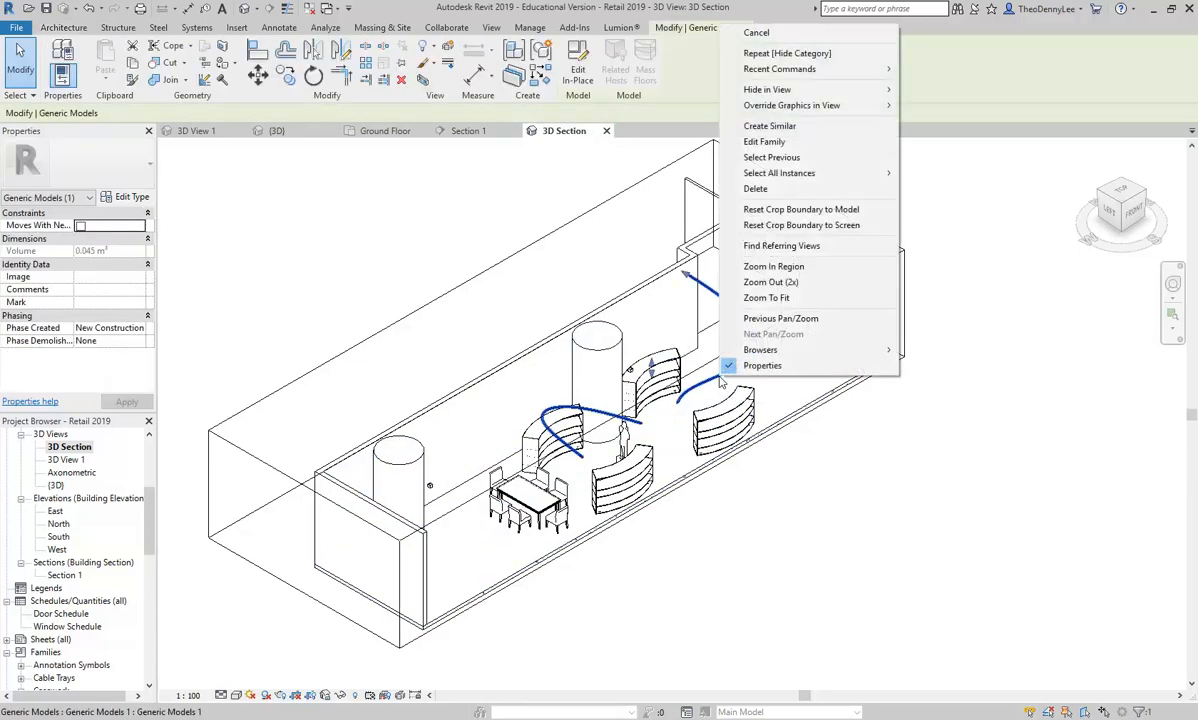
pyautogui.moveTo(788, 90)
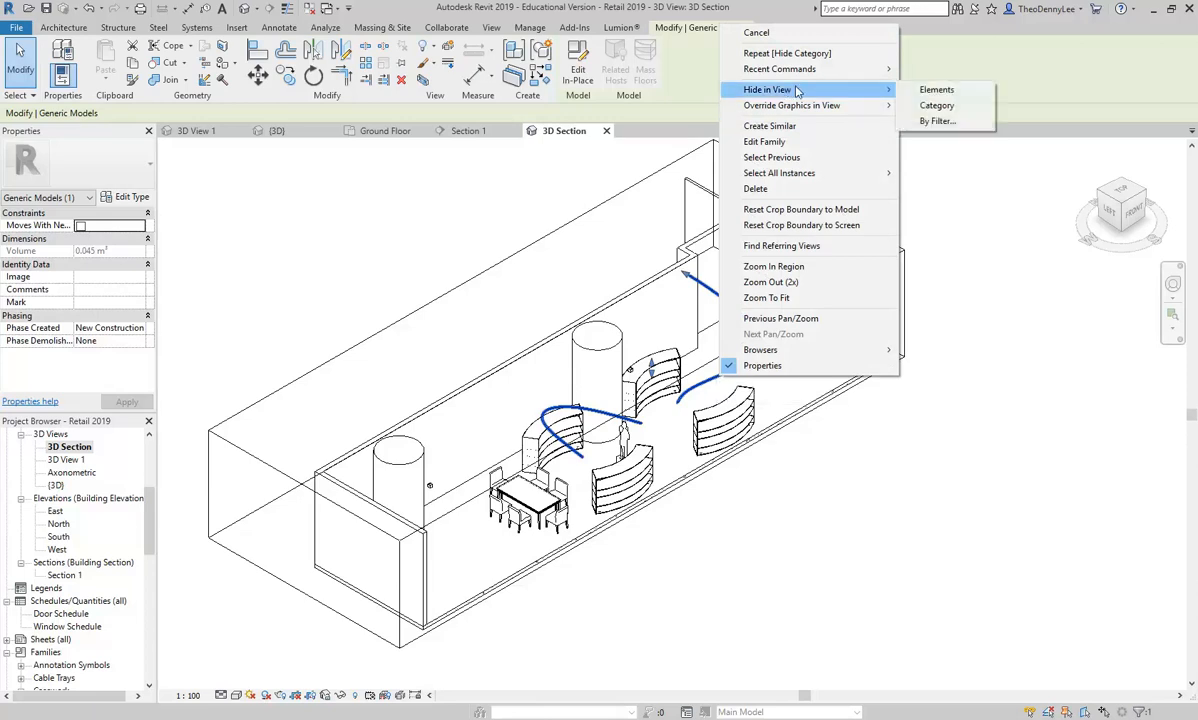
pyautogui.click(936, 90)
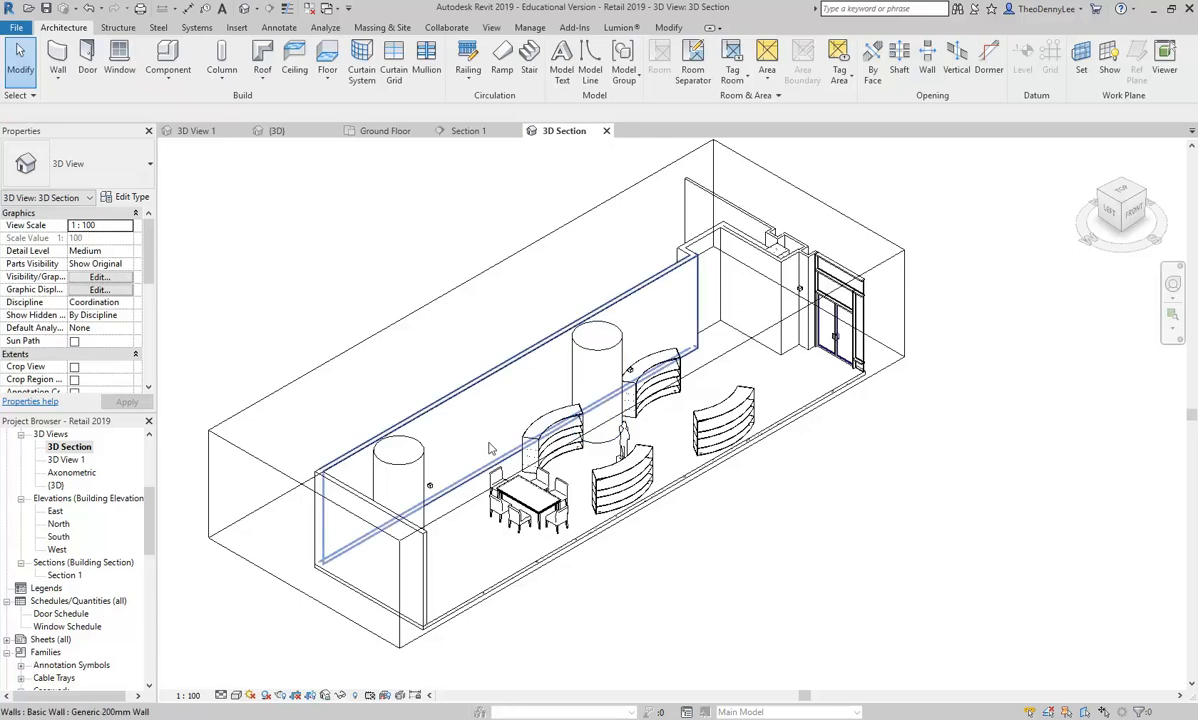
# Hide the whole Lighting Fixtures category in the 3D Section view, starting from the downlight beside the column.
pyautogui.click(430, 494)
pyautogui.rightClick(430, 492)
pyautogui.moveTo(590, 203)
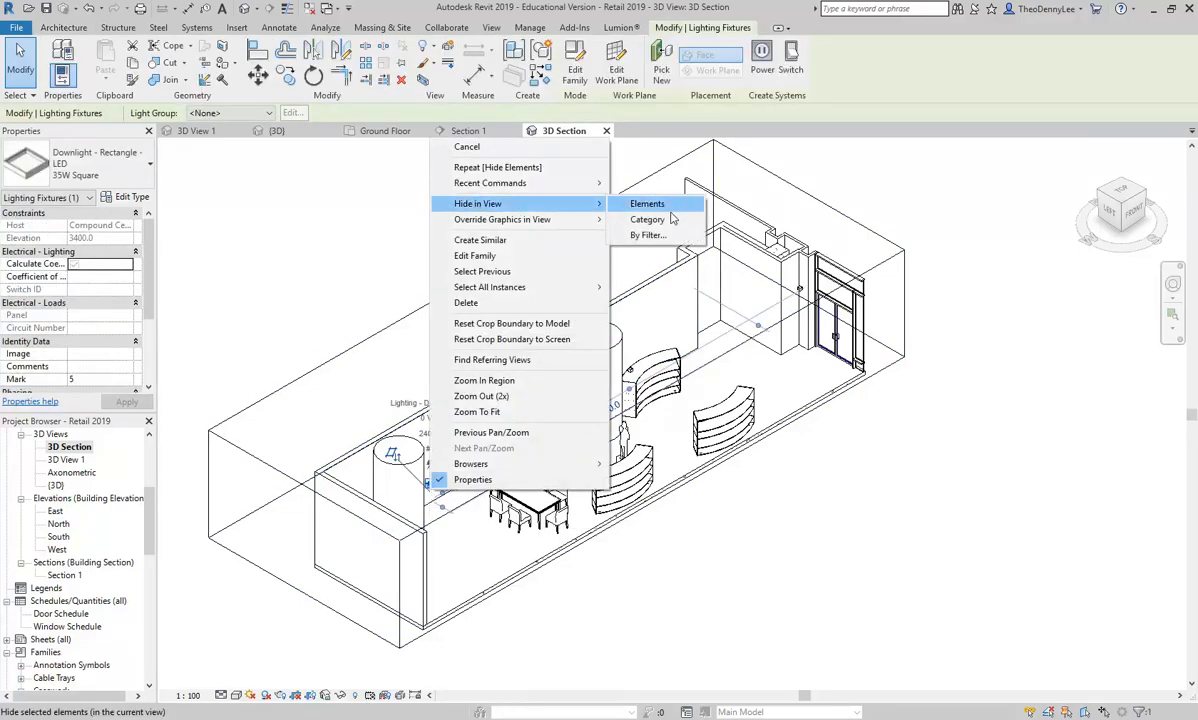
pyautogui.click(648, 204)
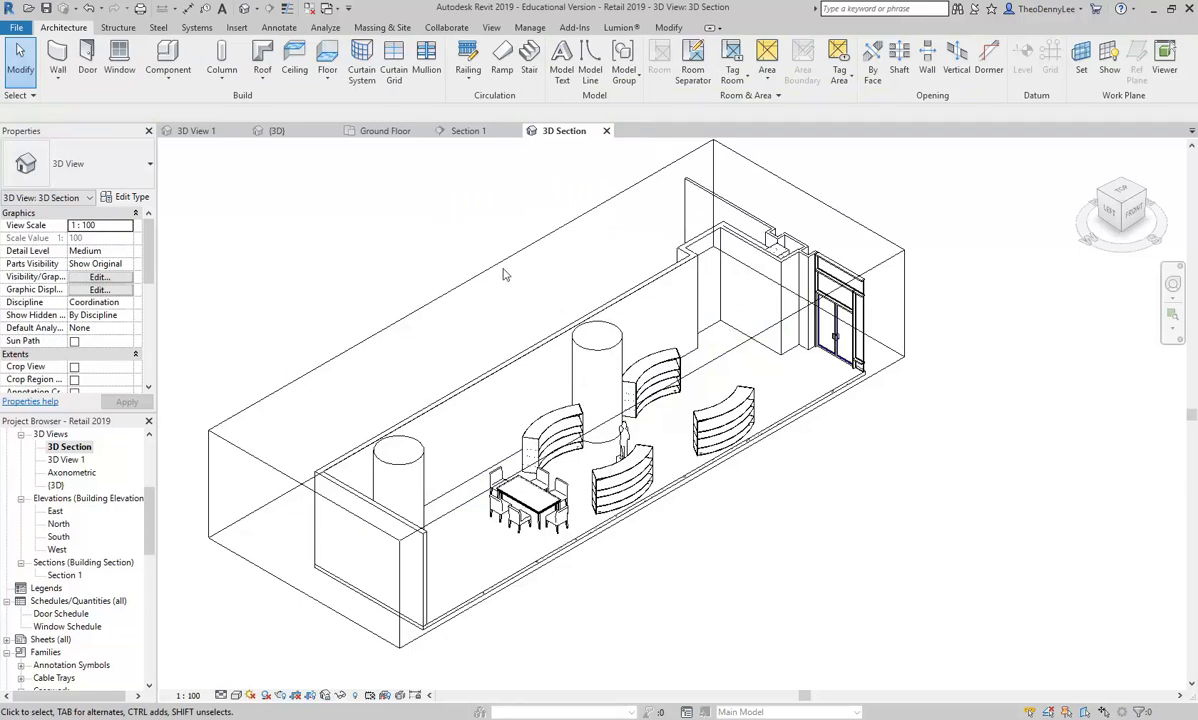
# Set the 3D Section view to the Realistic visual style and hide the section box outline.
pyautogui.click(237, 695)
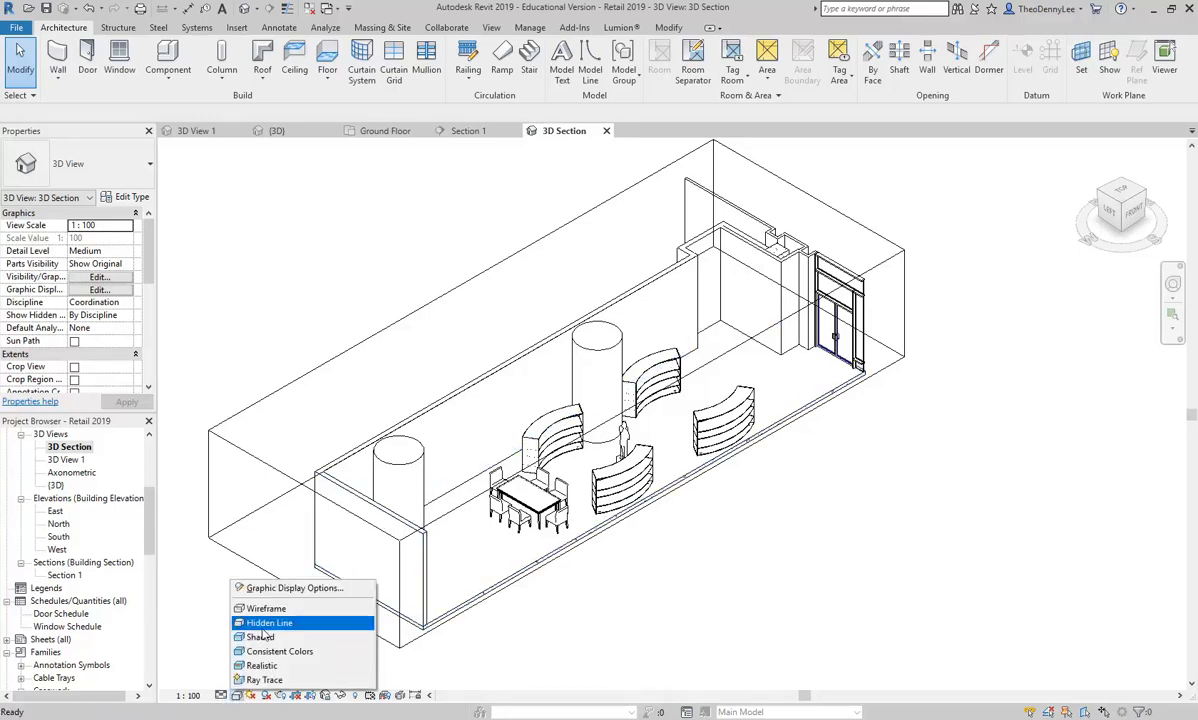
pyautogui.click(263, 666)
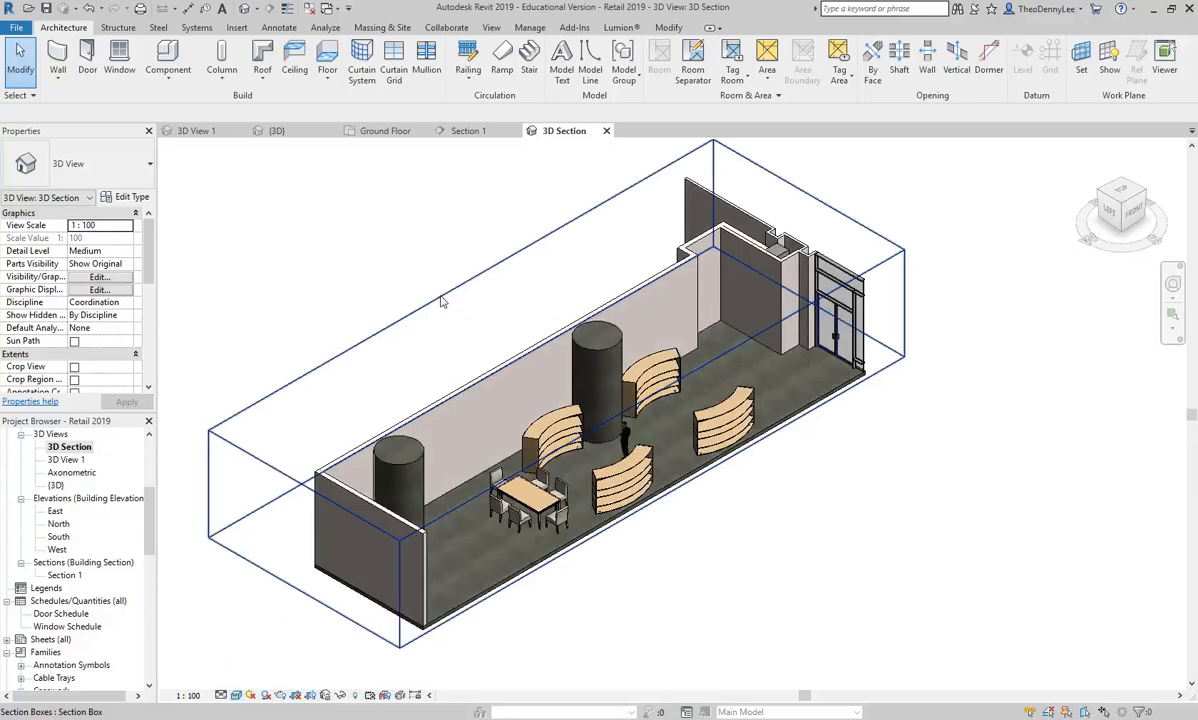
pyautogui.click(441, 299)
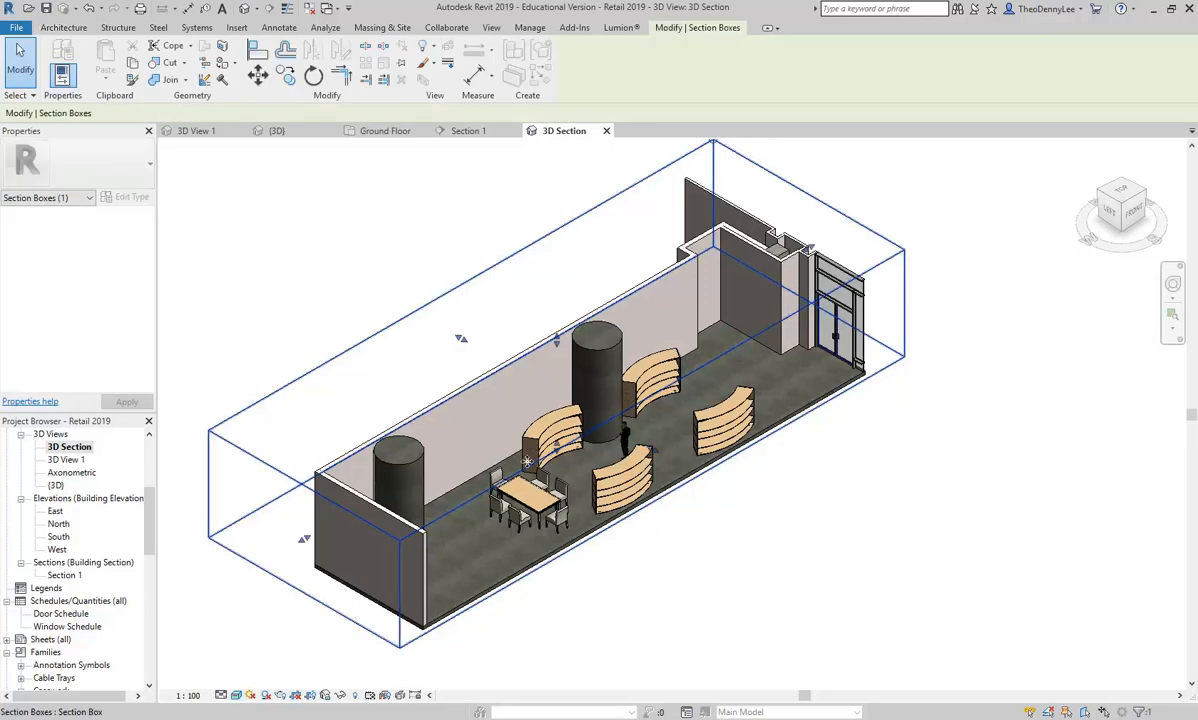
pyautogui.rightClick(377, 341)
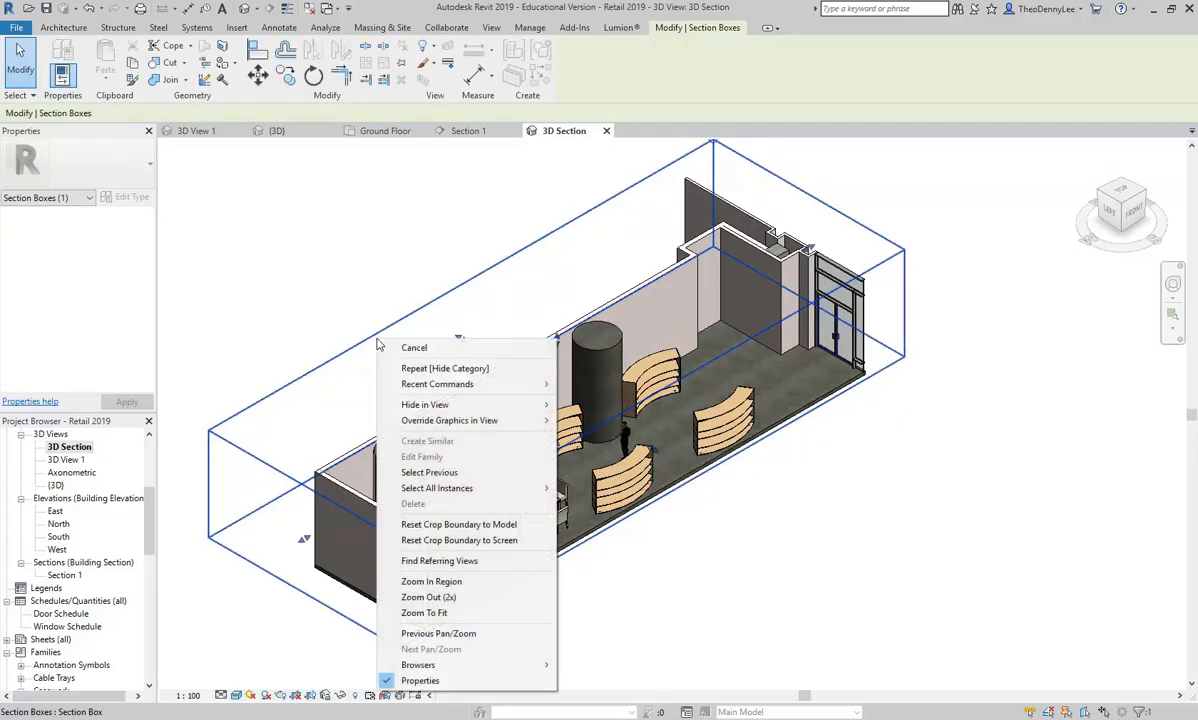
pyautogui.moveTo(520, 405)
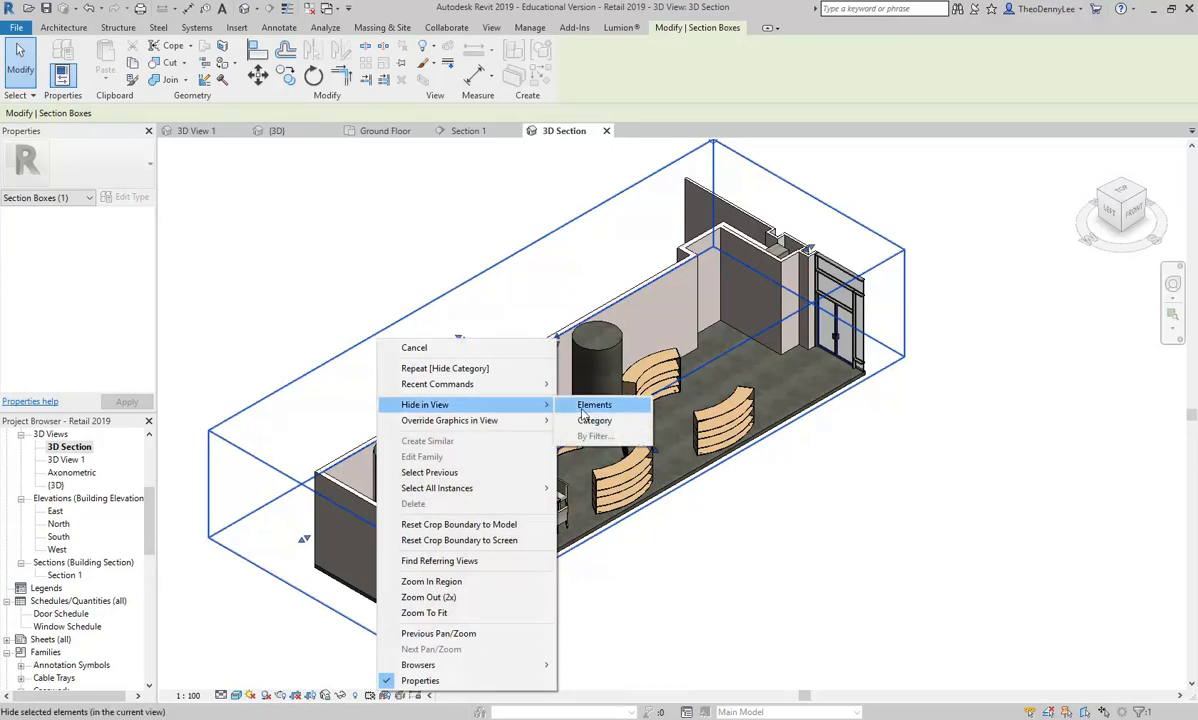
pyautogui.click(594, 405)
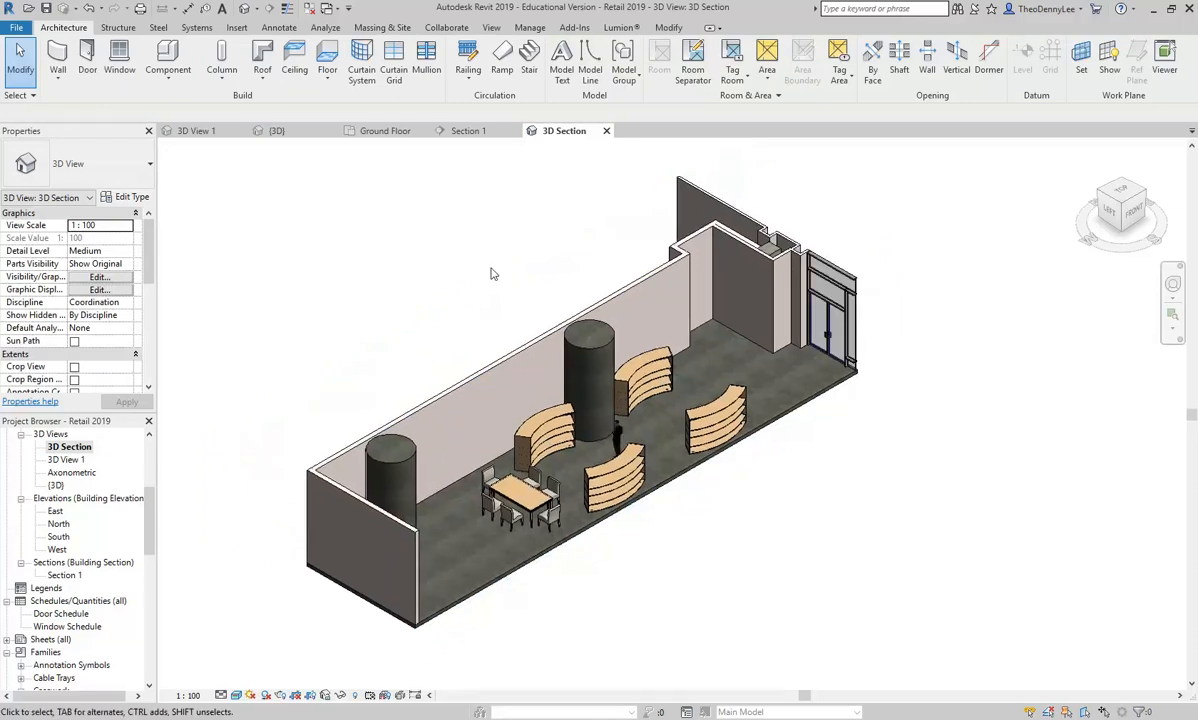
# Orient the 3D Section view to Front and open the Section 1 building section.
pyautogui.scroll(2, 491, 274)
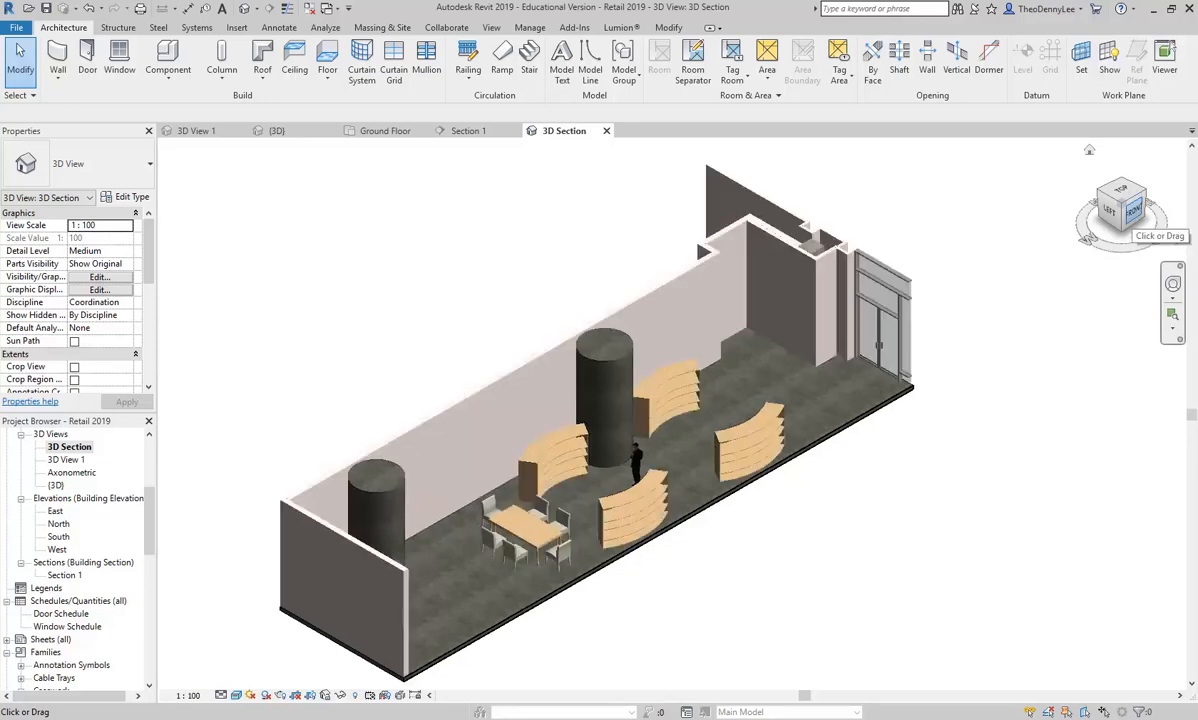
pyautogui.click(1132, 212)
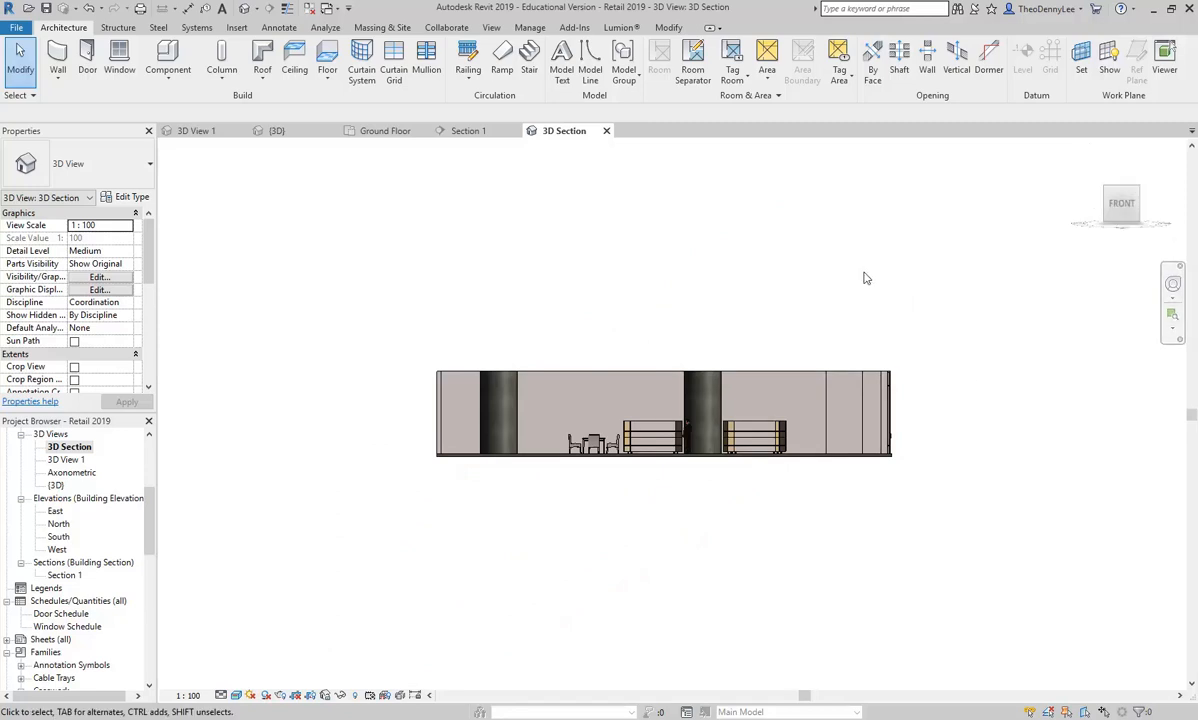
pyautogui.doubleClick(64, 575)
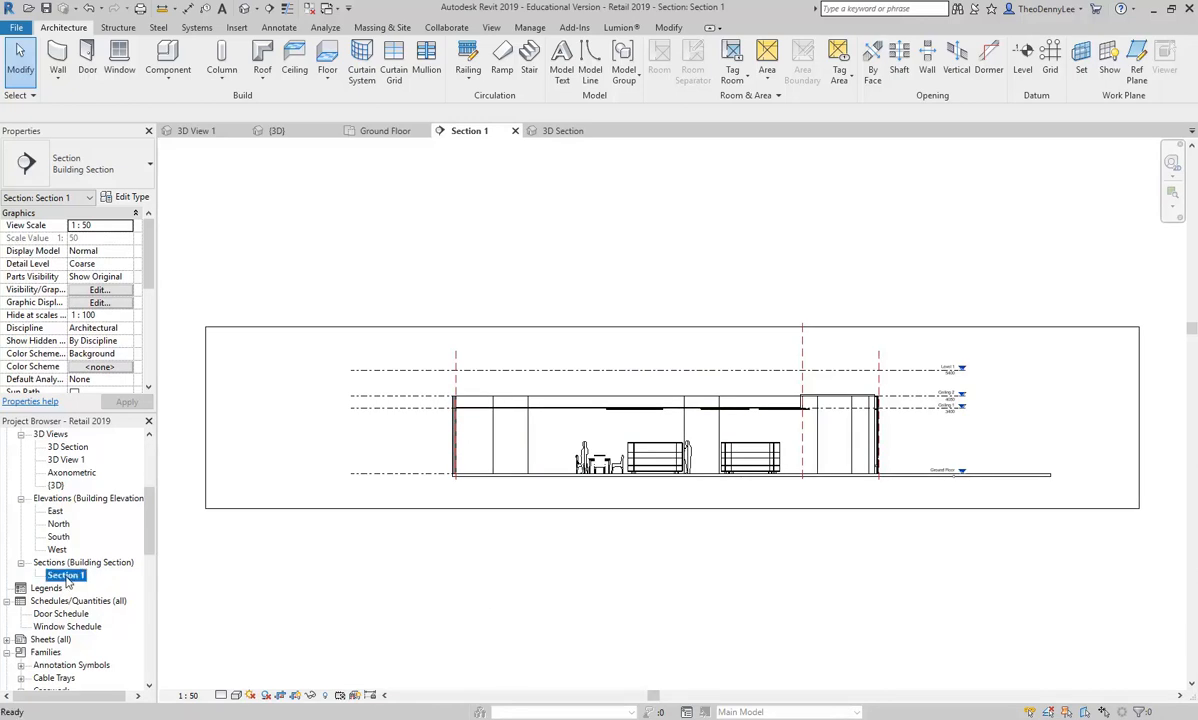
# Submit the {3D} view for cloud rendering as a Still Image with Final quality and Large (2.25 Mega Pixel) size, continuing the upload in the background.
pyautogui.click(491, 29)
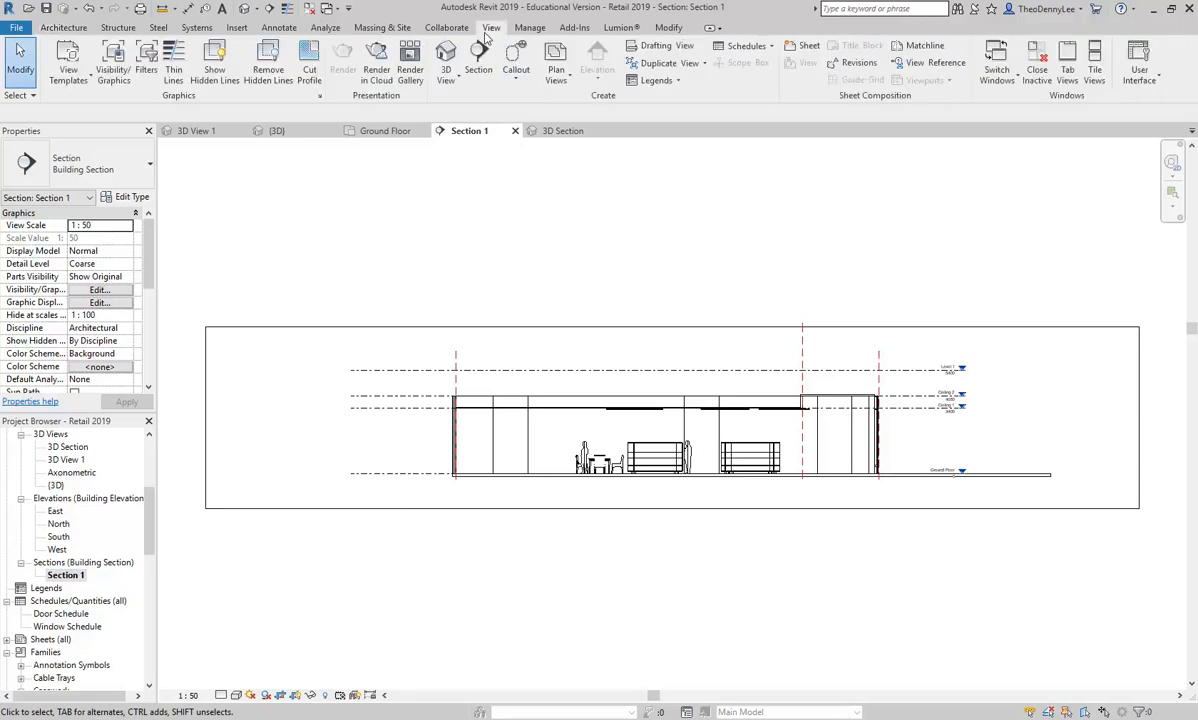
pyautogui.click(377, 66)
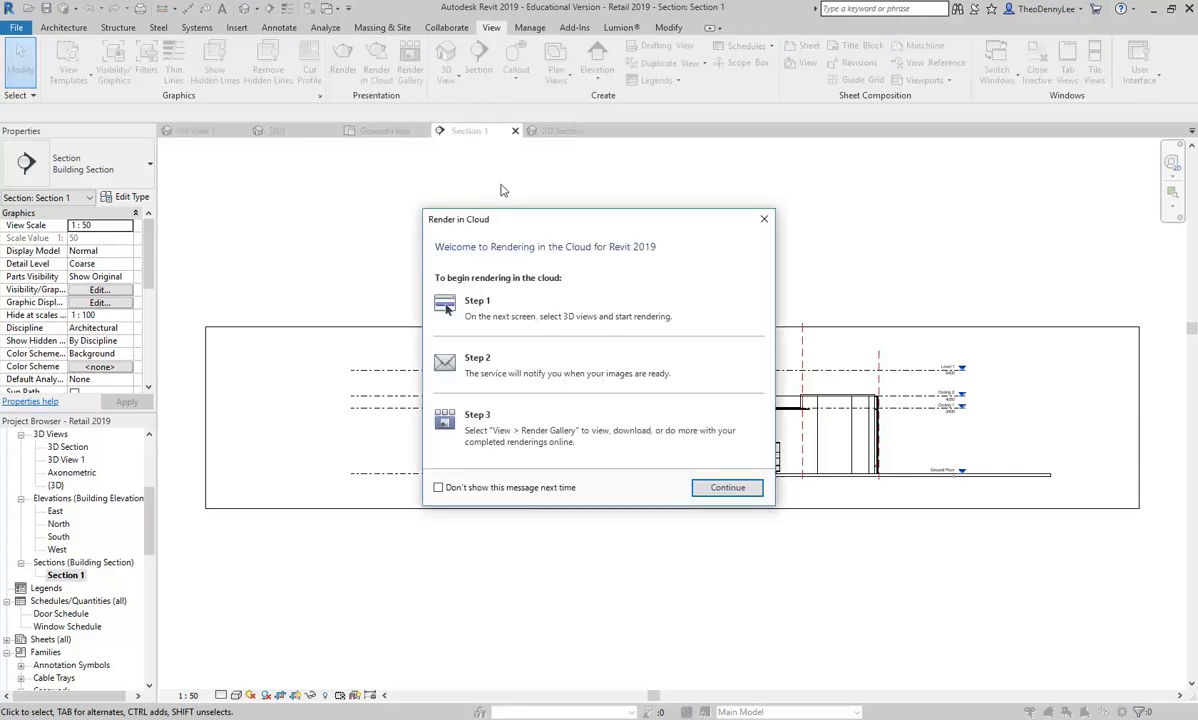
pyautogui.click(729, 489)
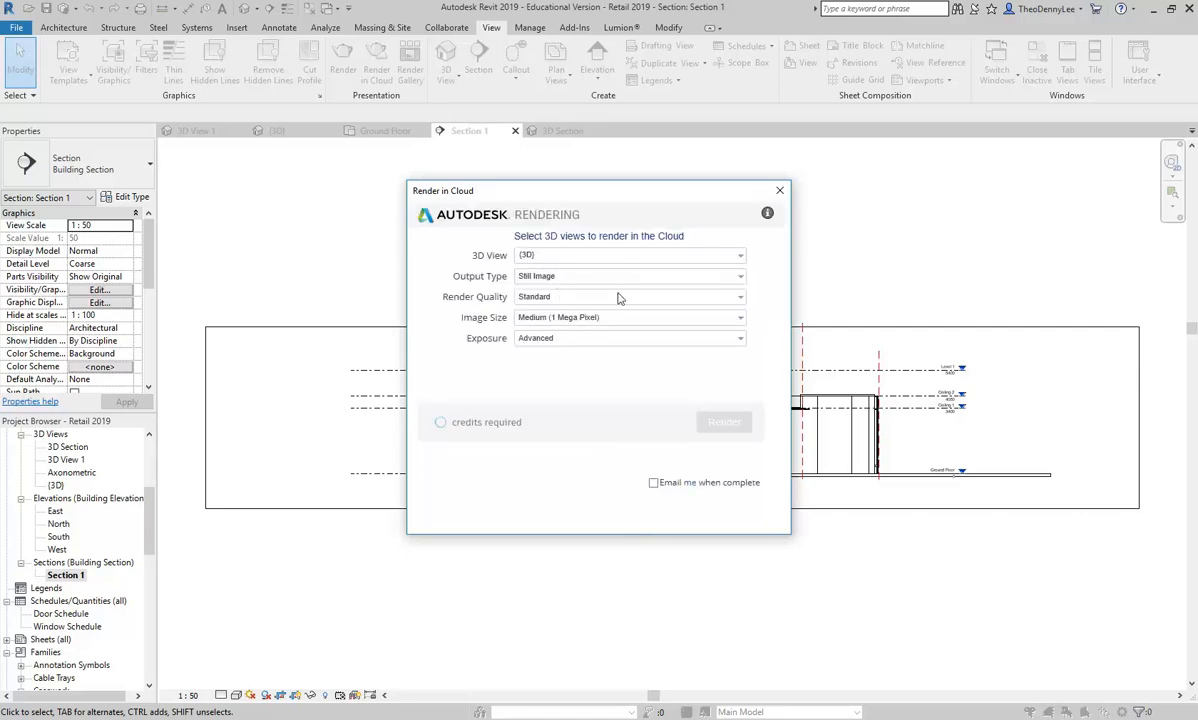
pyautogui.click(740, 279)
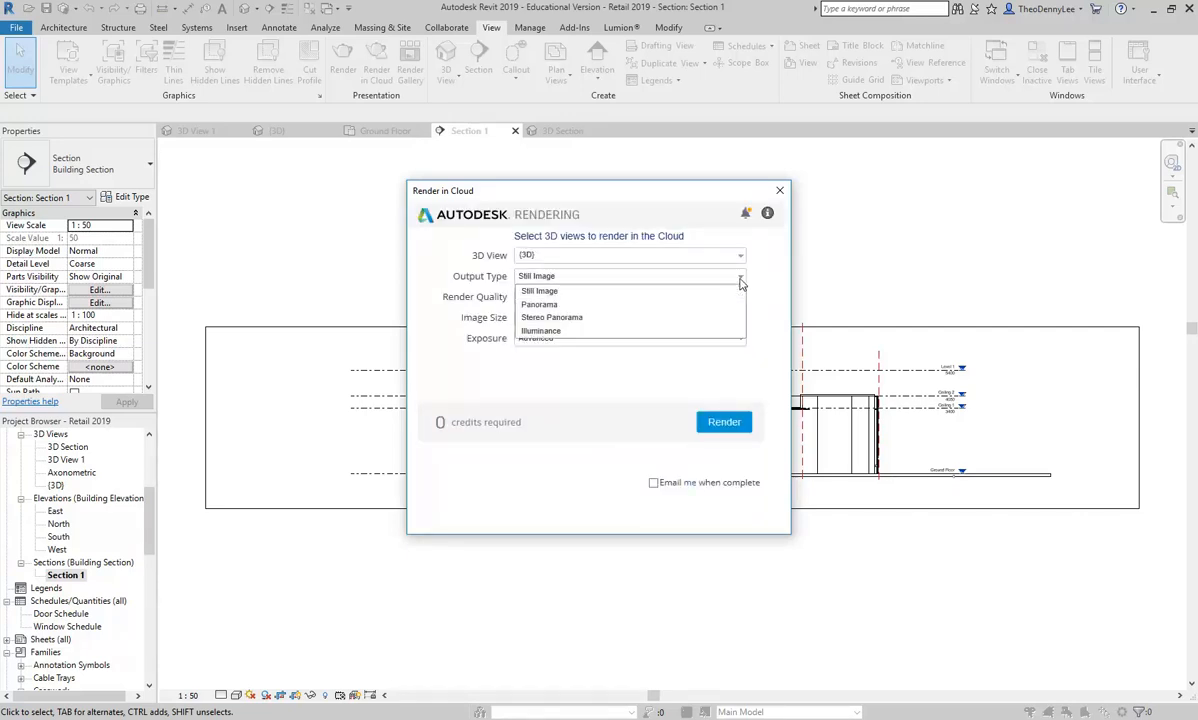
pyautogui.click(740, 284)
pyautogui.click(740, 297)
pyautogui.click(604, 328)
pyautogui.click(740, 317)
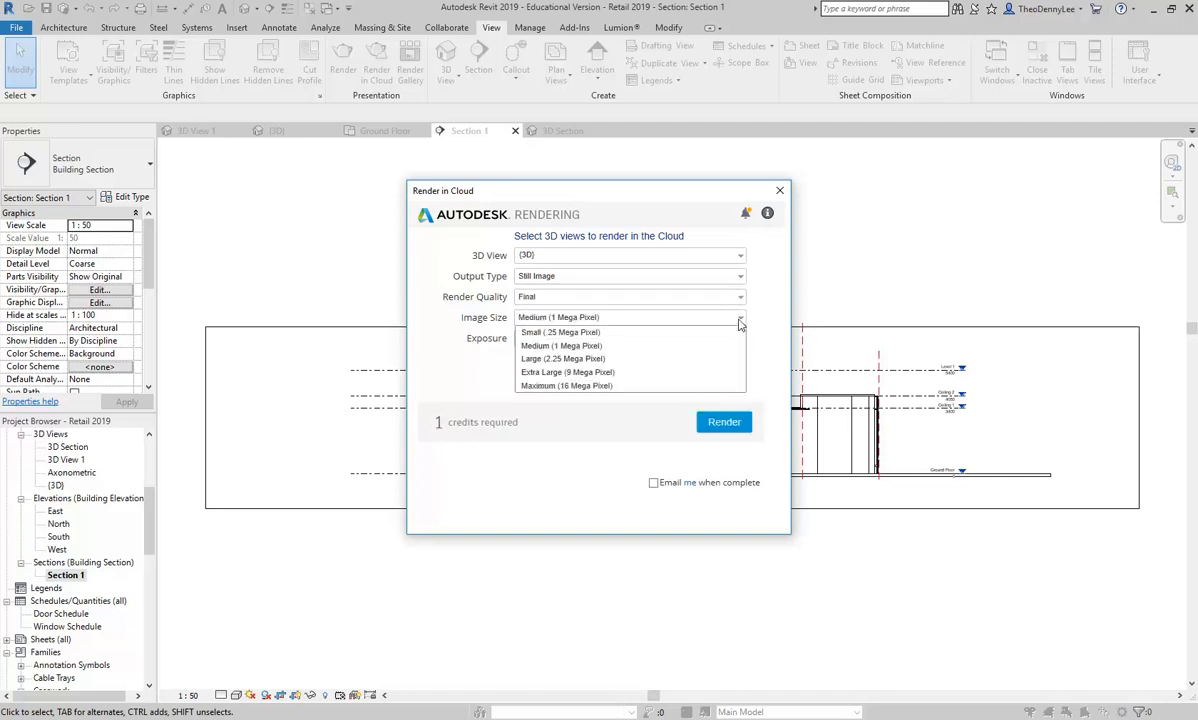
pyautogui.click(581, 360)
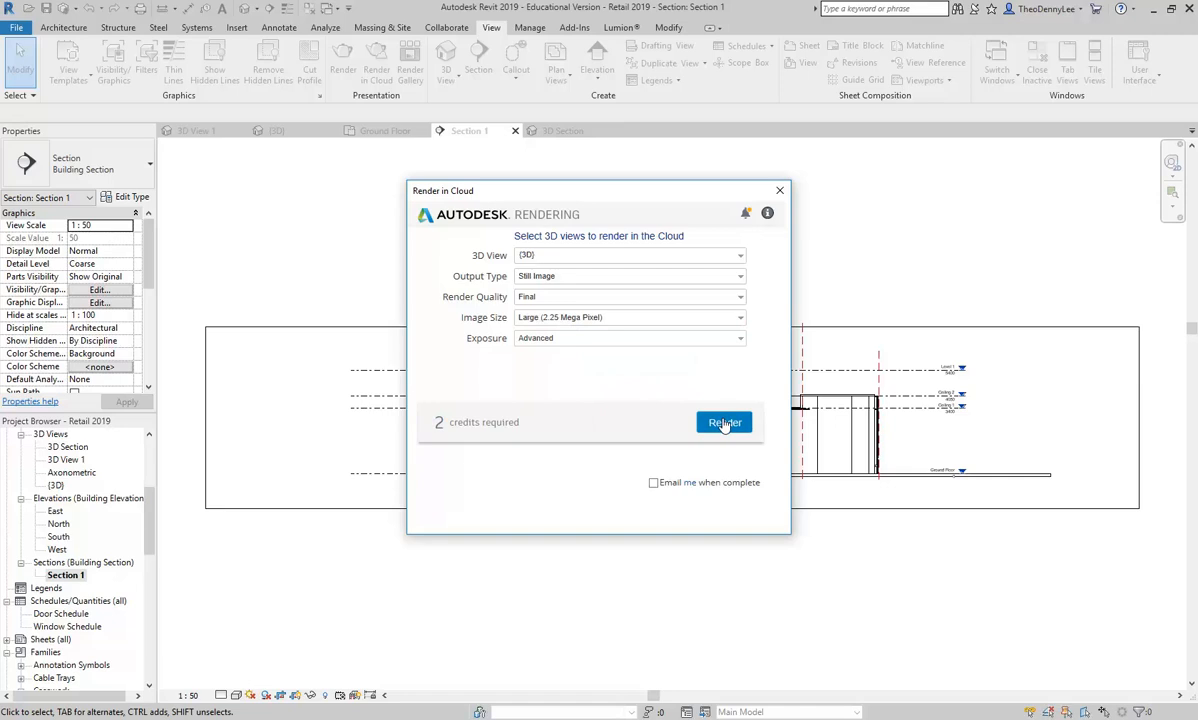
pyautogui.click(722, 421)
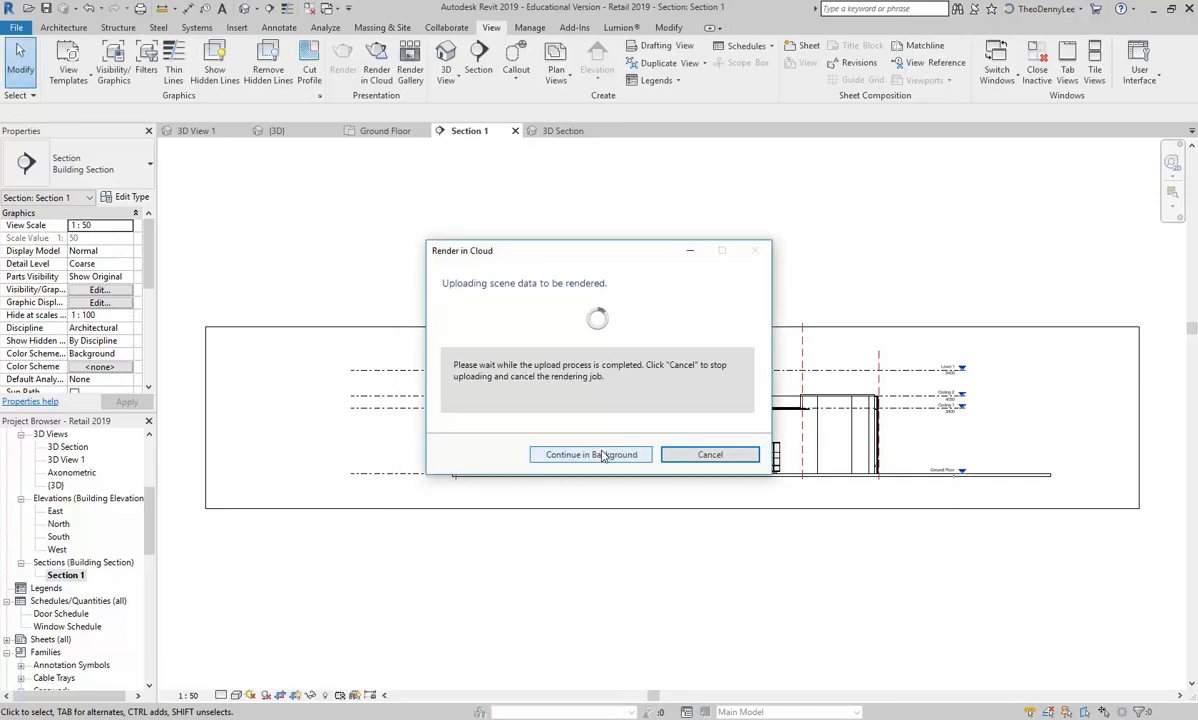
pyautogui.click(595, 455)
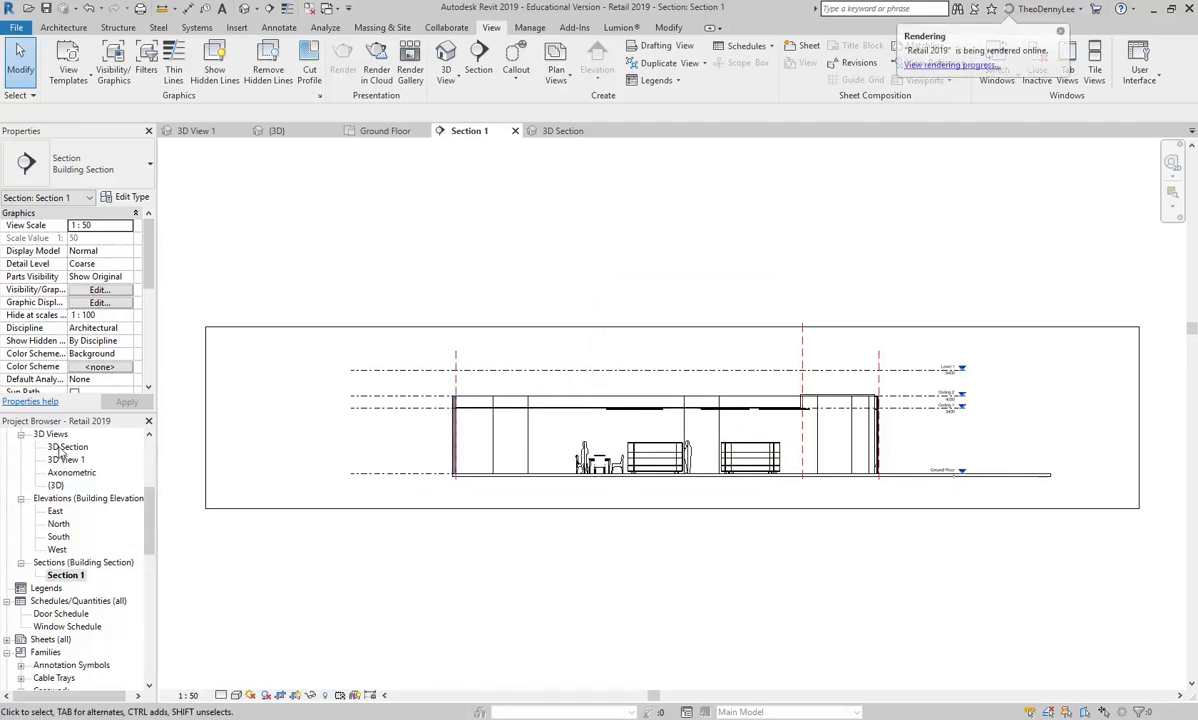
# Reopen the 3D Section view, reveal its hidden elements and unhide the Lighting Fixtures category.
pyautogui.doubleClick(66, 446)
pyautogui.scroll(3, 570, 400)
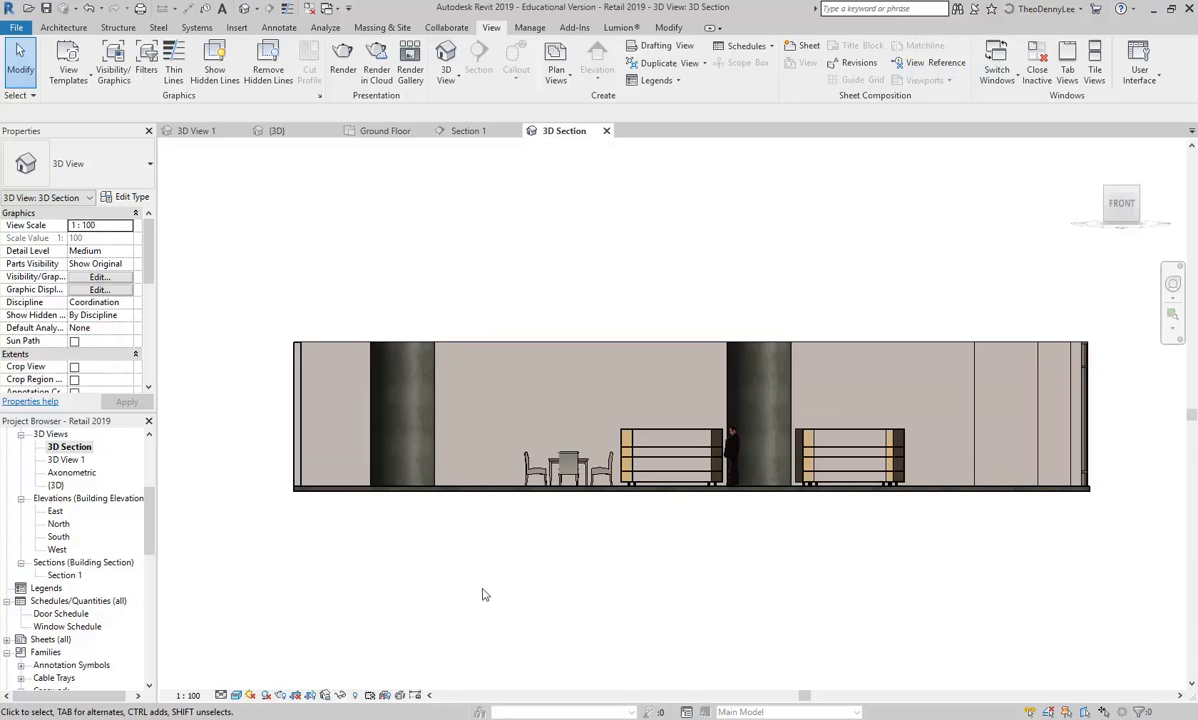
pyautogui.click(355, 695)
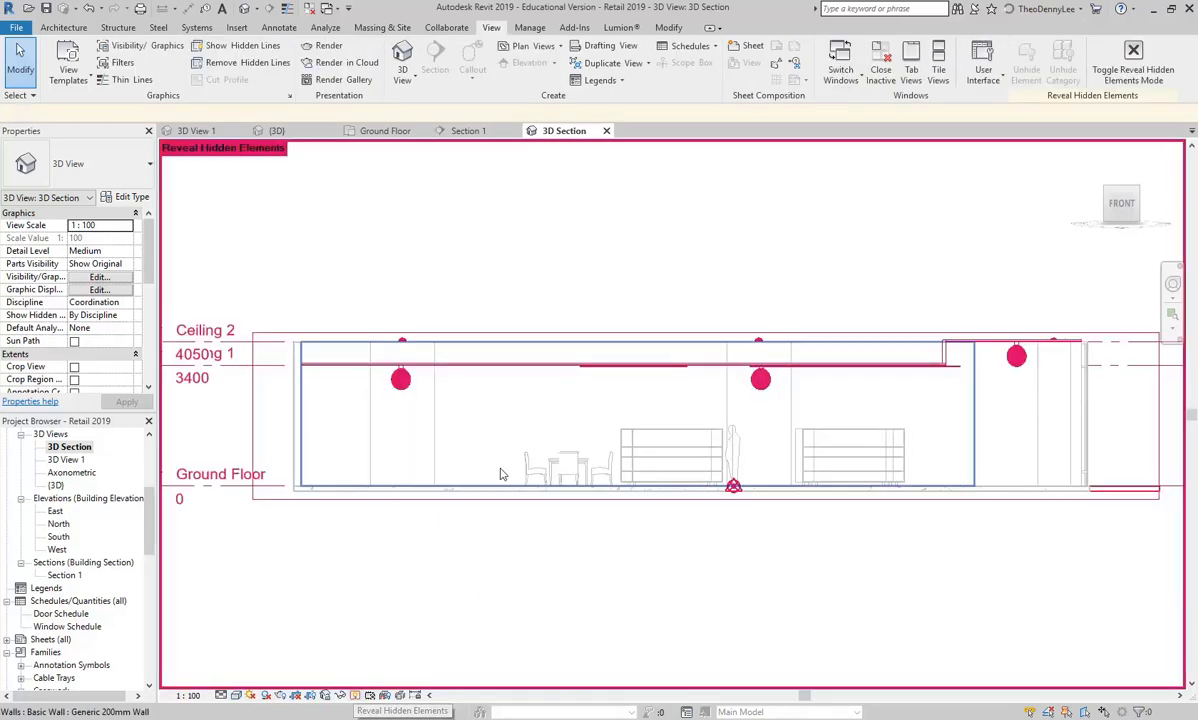
pyautogui.click(400, 377)
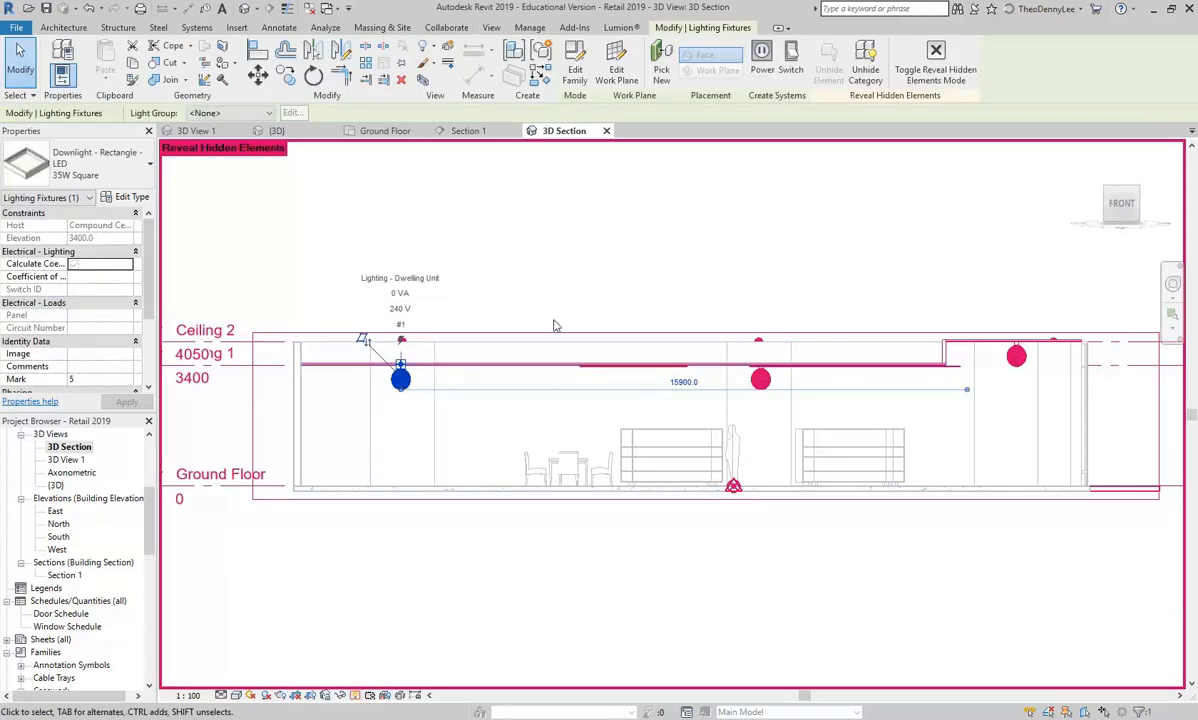
pyautogui.click(869, 57)
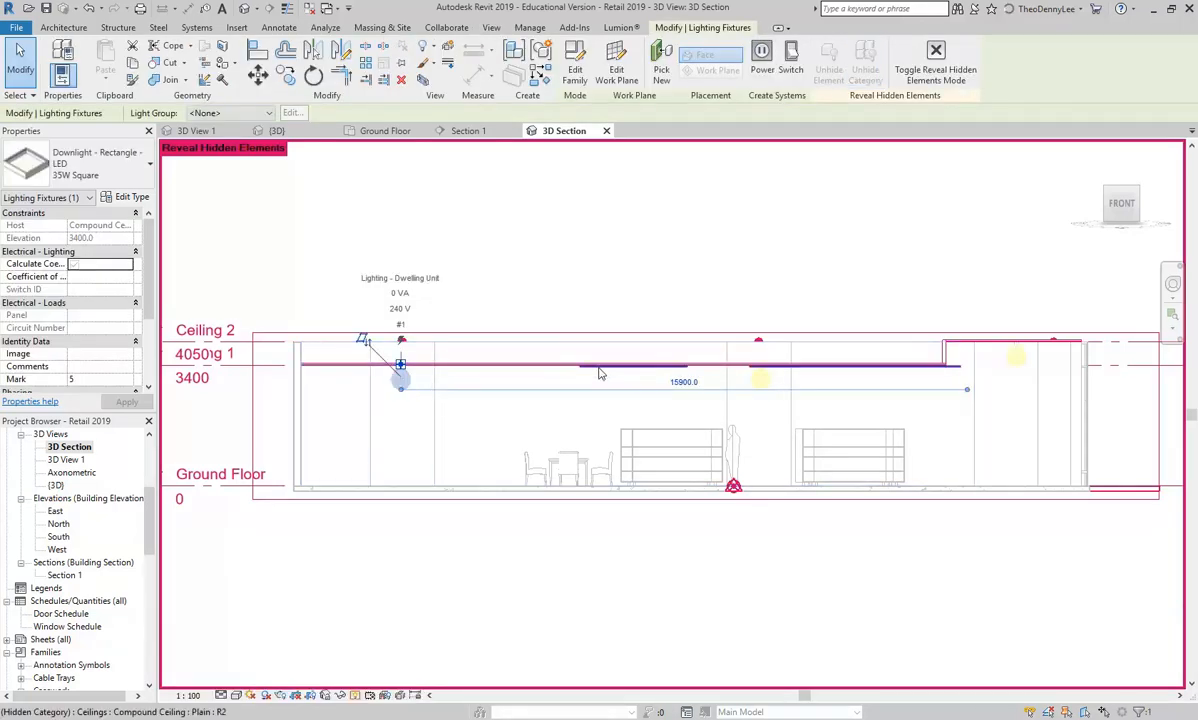
# Unhide the curved ceiling strips and the Ceilings category, and leave Reveal Hidden Elements mode.
pyautogui.scroll(5, 610, 372)
pyautogui.click(536, 346)
pyautogui.click(444, 337)
pyautogui.click(659, 76)
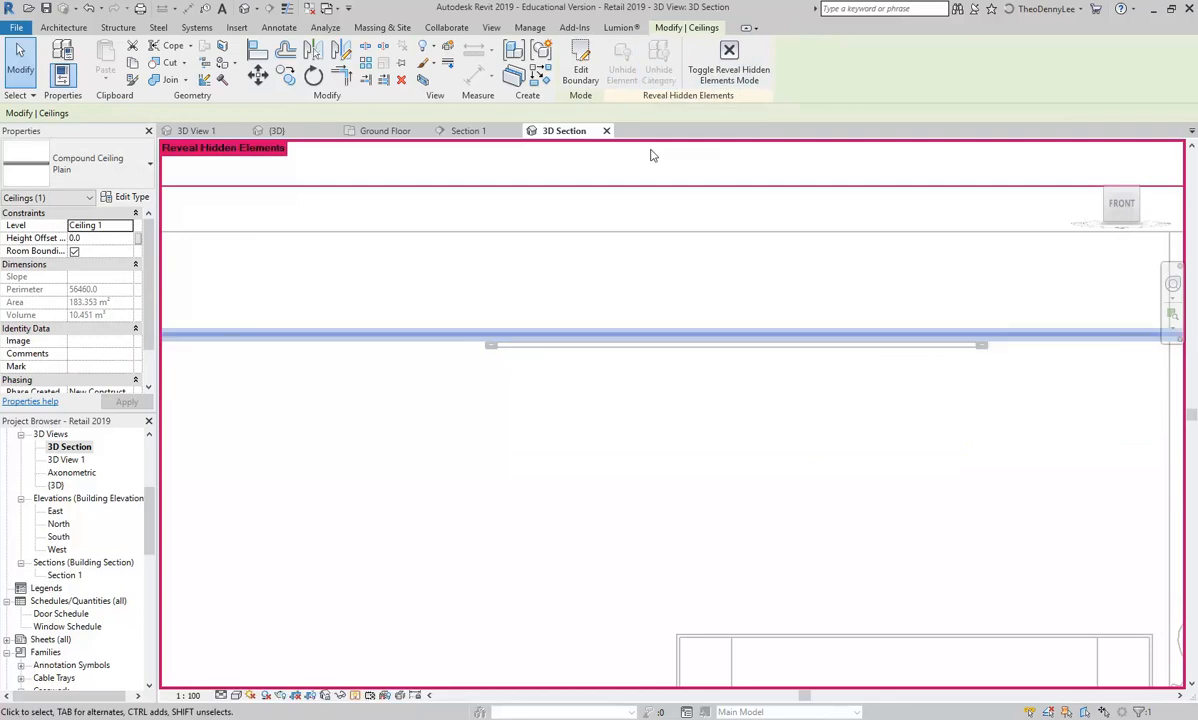
pyautogui.click(559, 291)
pyautogui.scroll(-4, 559, 291)
pyautogui.scroll(-2, 550, 235)
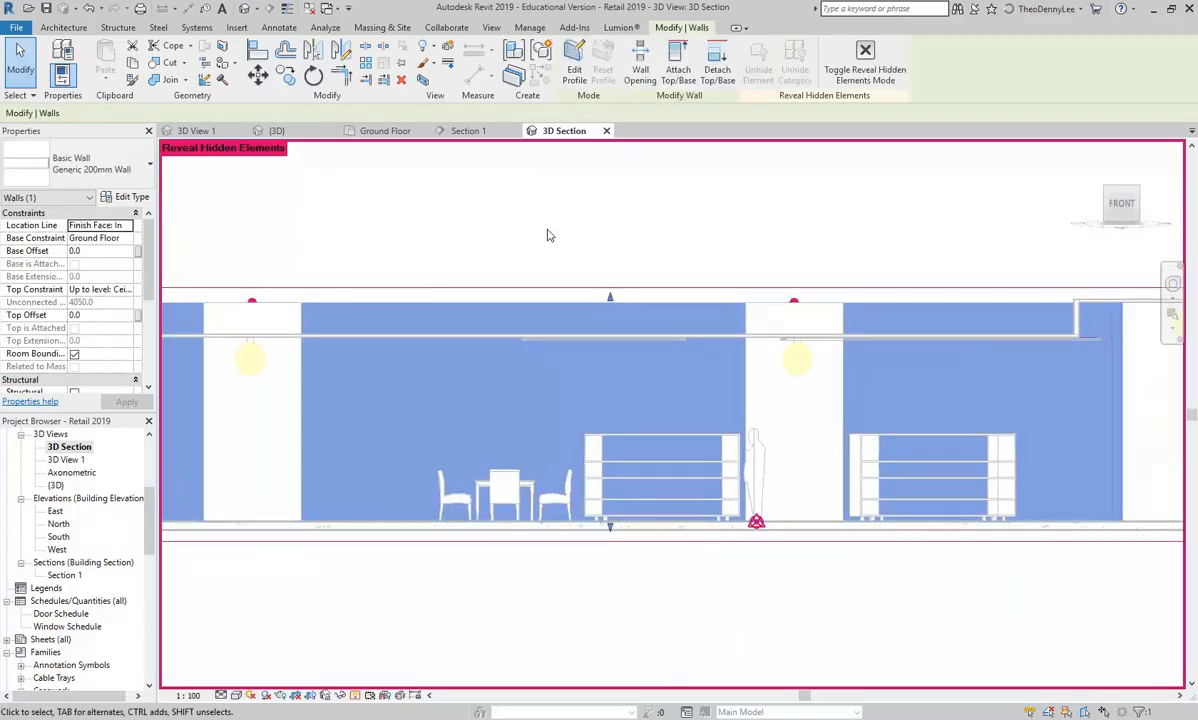
pyautogui.click(548, 233)
pyautogui.scroll(-2, 548, 245)
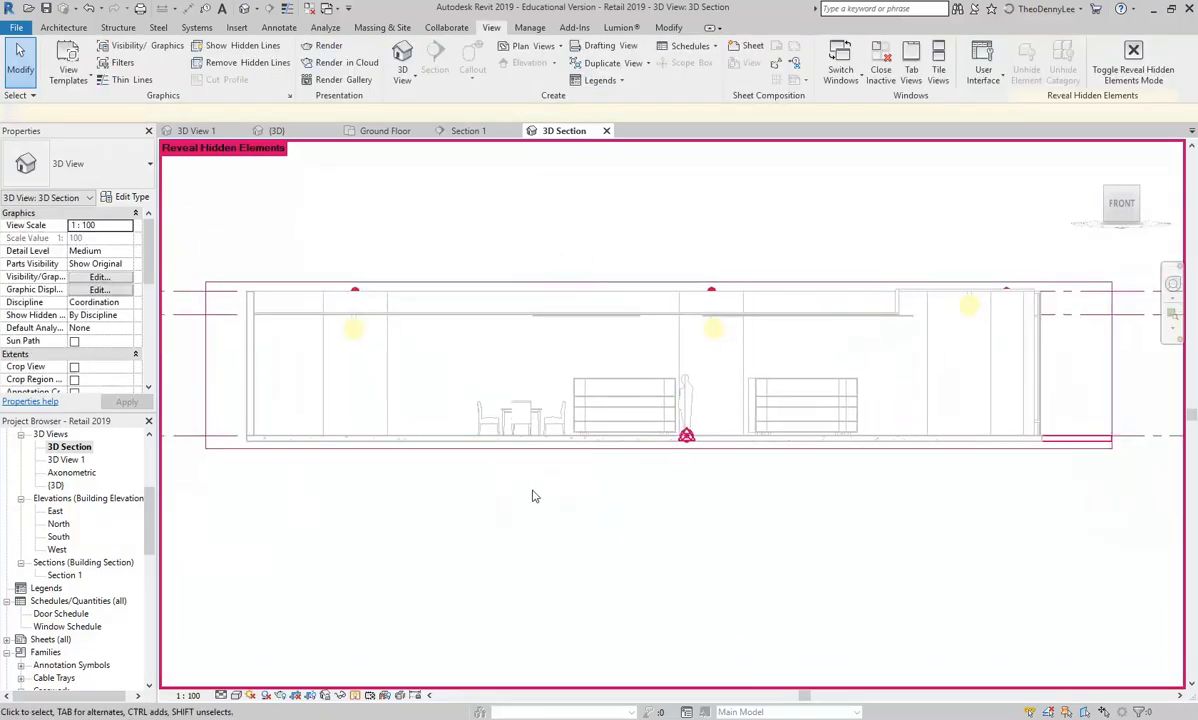
pyautogui.click(354, 696)
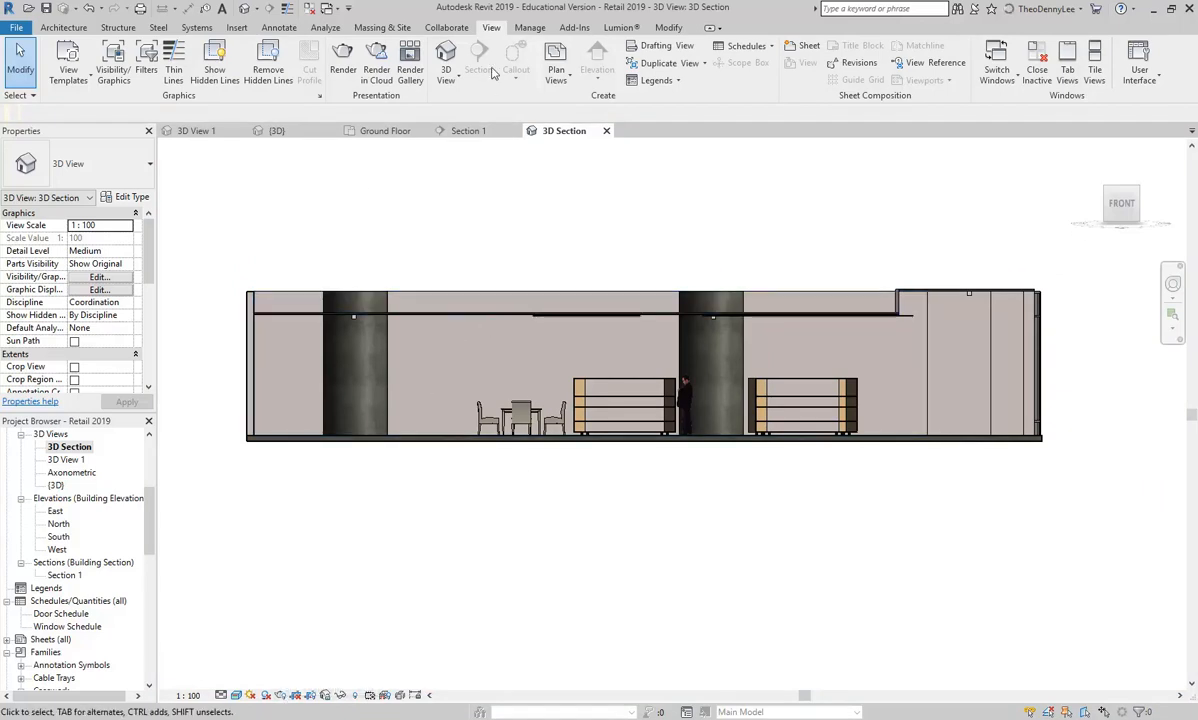
# Render the 3D Section view at Draft quality with the Interior: Artificial only lighting scheme.
pyautogui.click(343, 55)
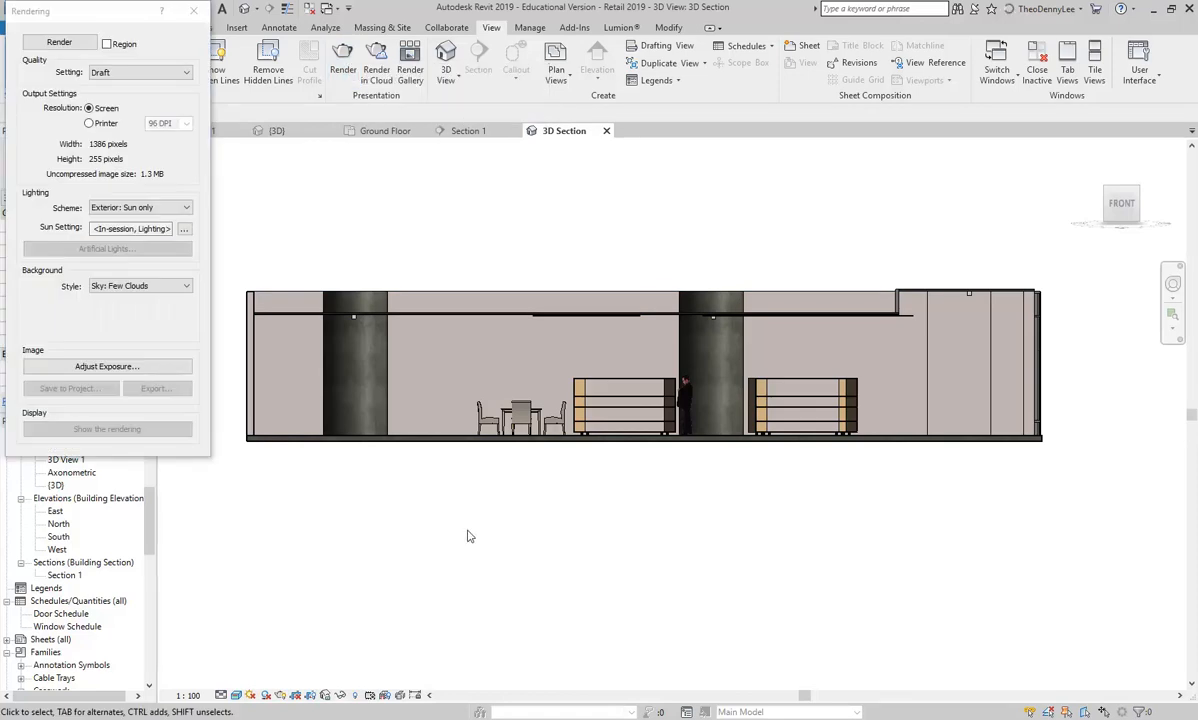
pyautogui.click(139, 207)
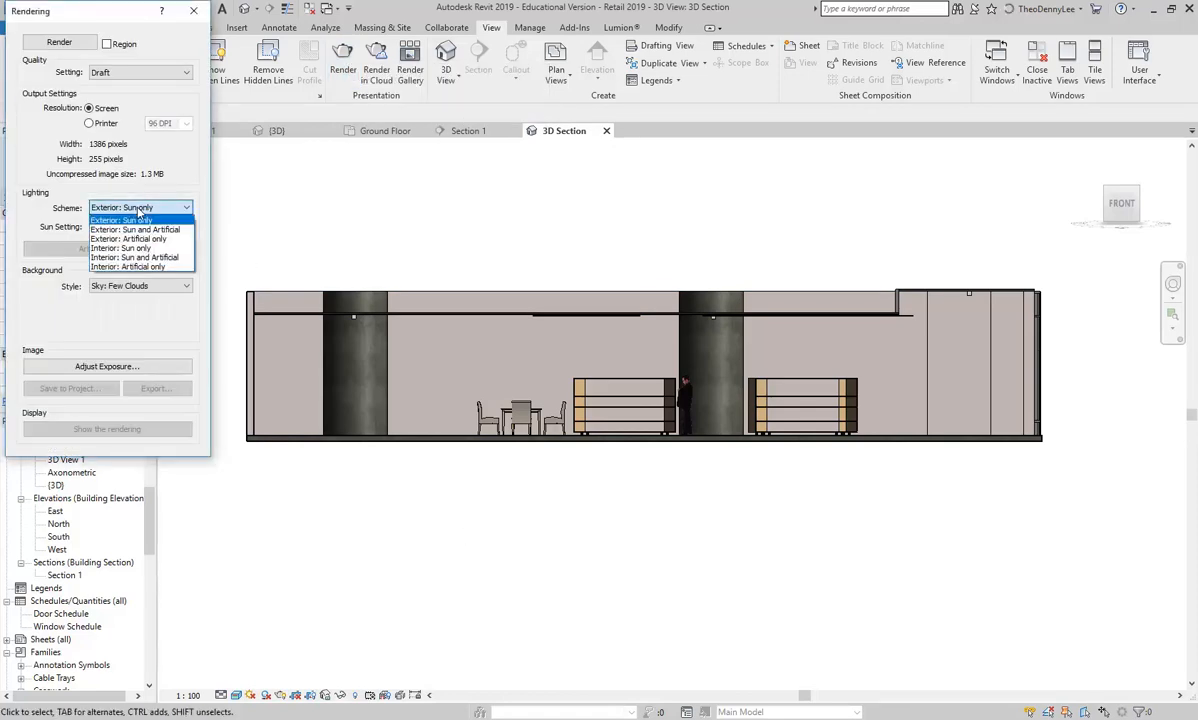
pyautogui.click(133, 267)
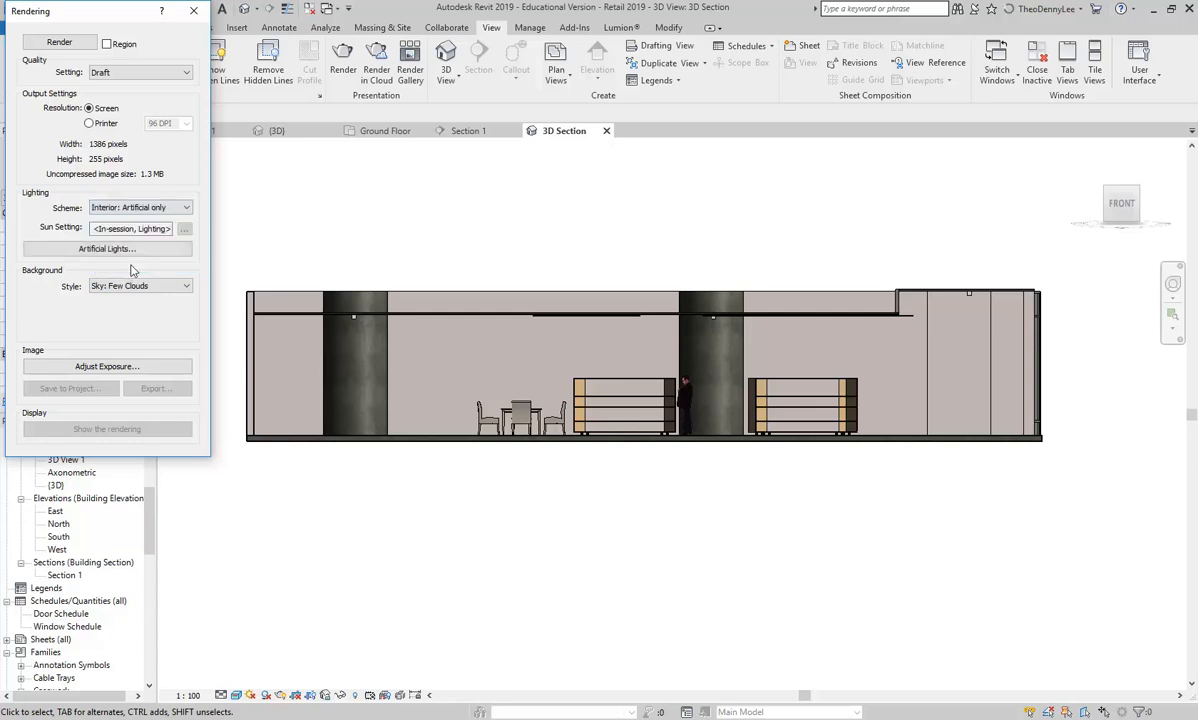
pyautogui.click(60, 45)
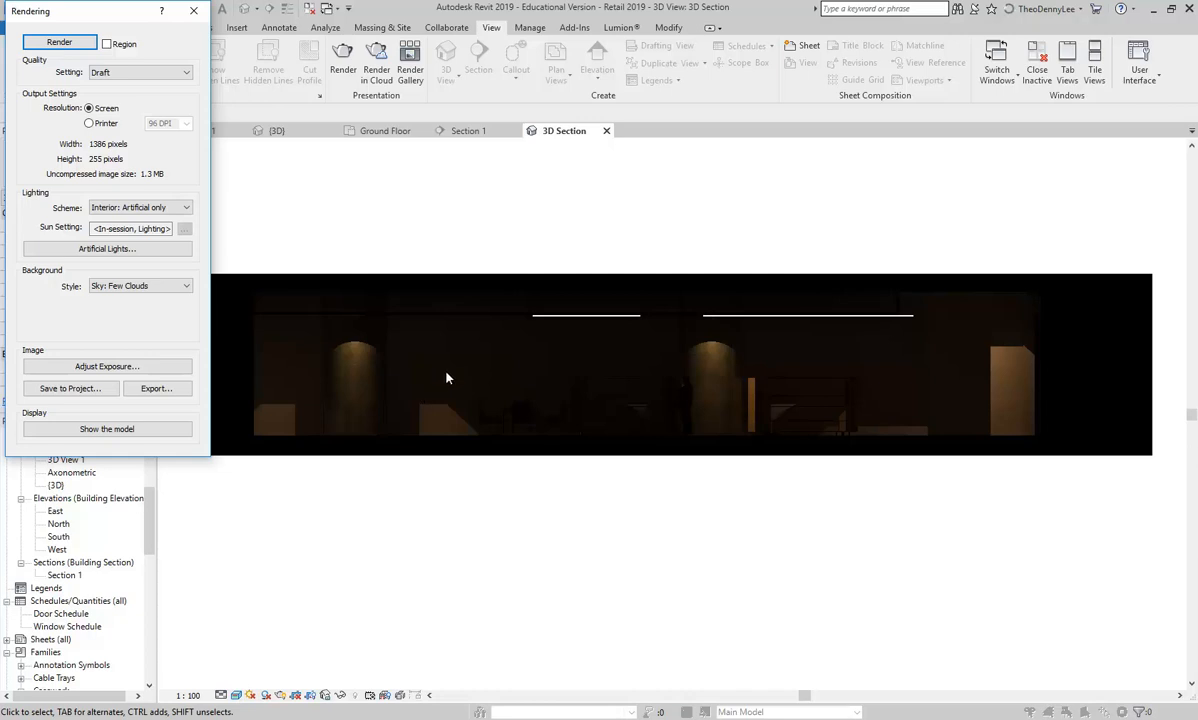
# Brighten the rendered image by lowering its exposure value to 2.60.
pyautogui.click(148, 368)
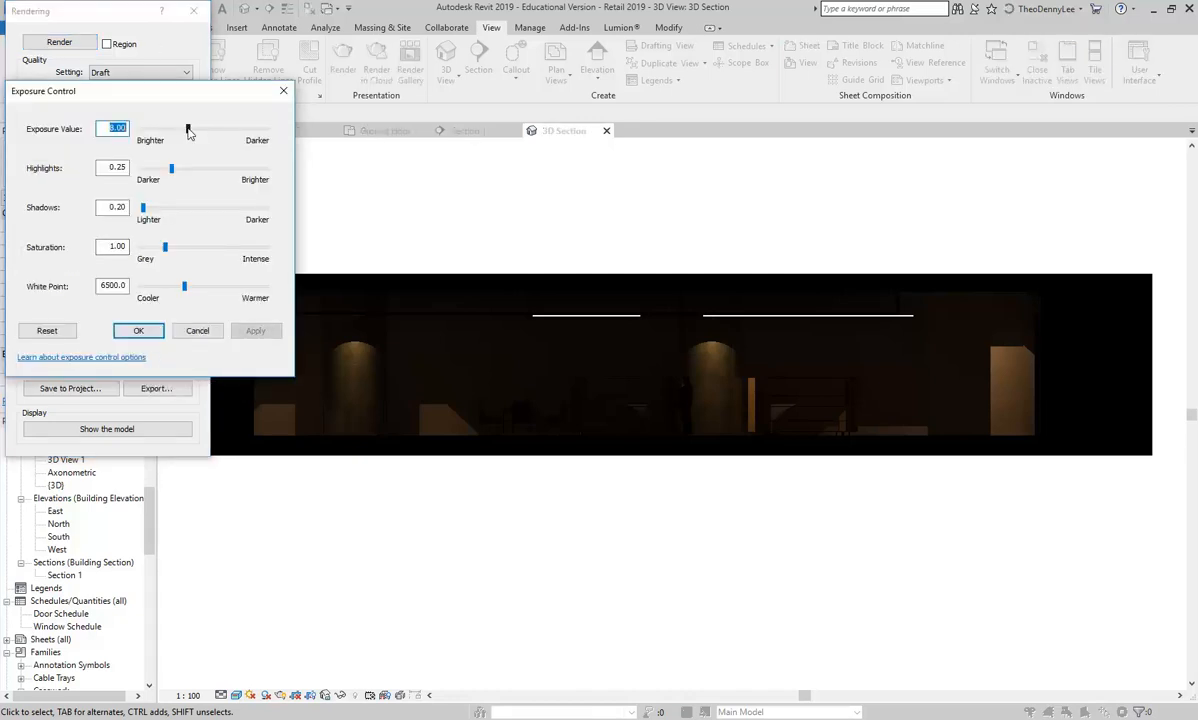
pyautogui.moveTo(189, 133); pyautogui.dragTo(166, 128)
pyautogui.click(253, 331)
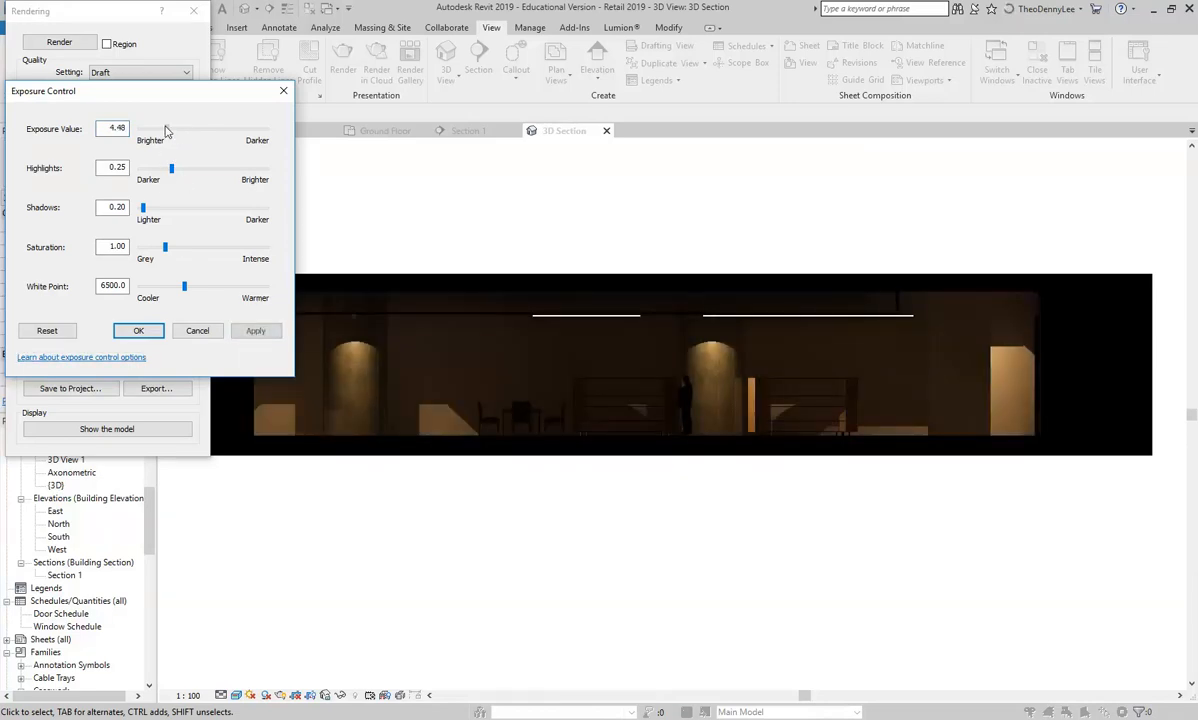
pyautogui.click(252, 332)
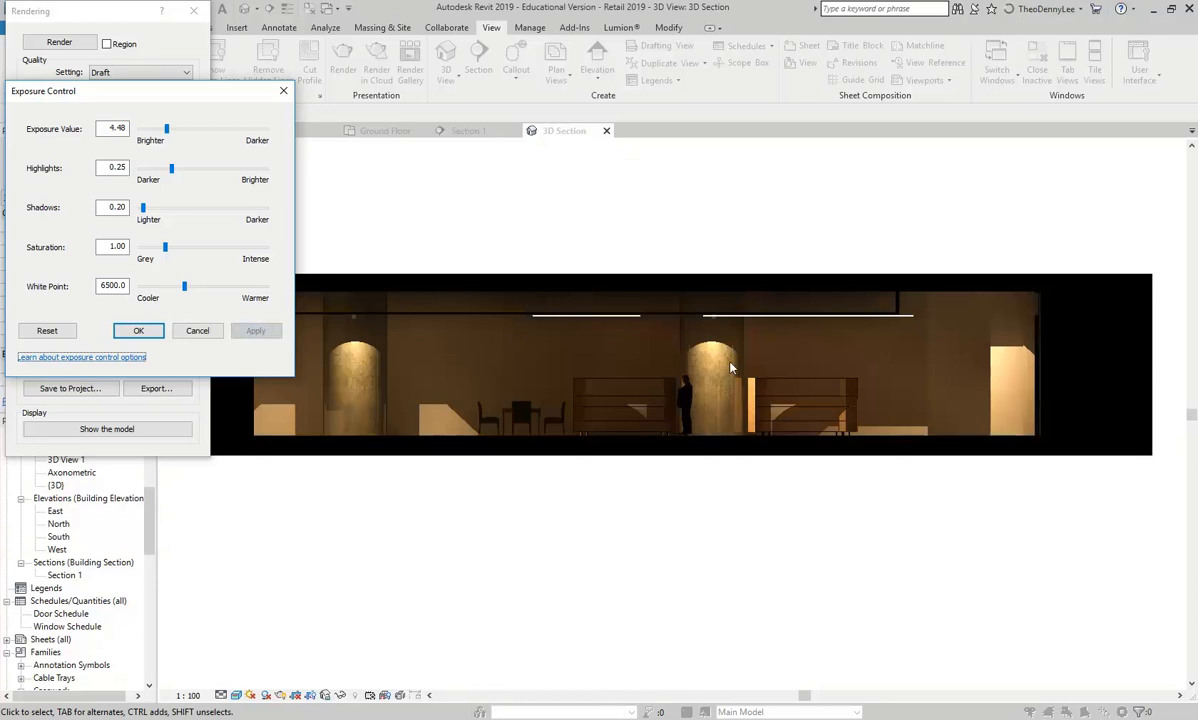
pyautogui.moveTo(166, 128); pyautogui.dragTo(161, 134)
pyautogui.click(251, 331)
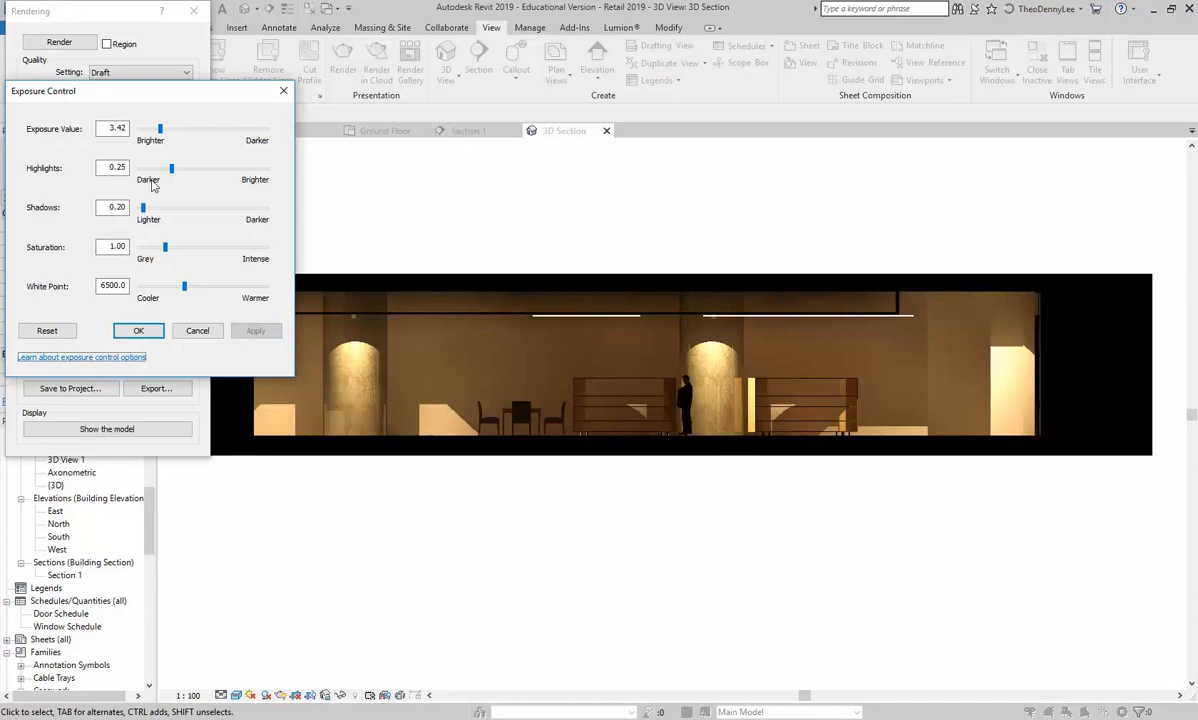
pyautogui.moveTo(159, 128); pyautogui.dragTo(155, 133)
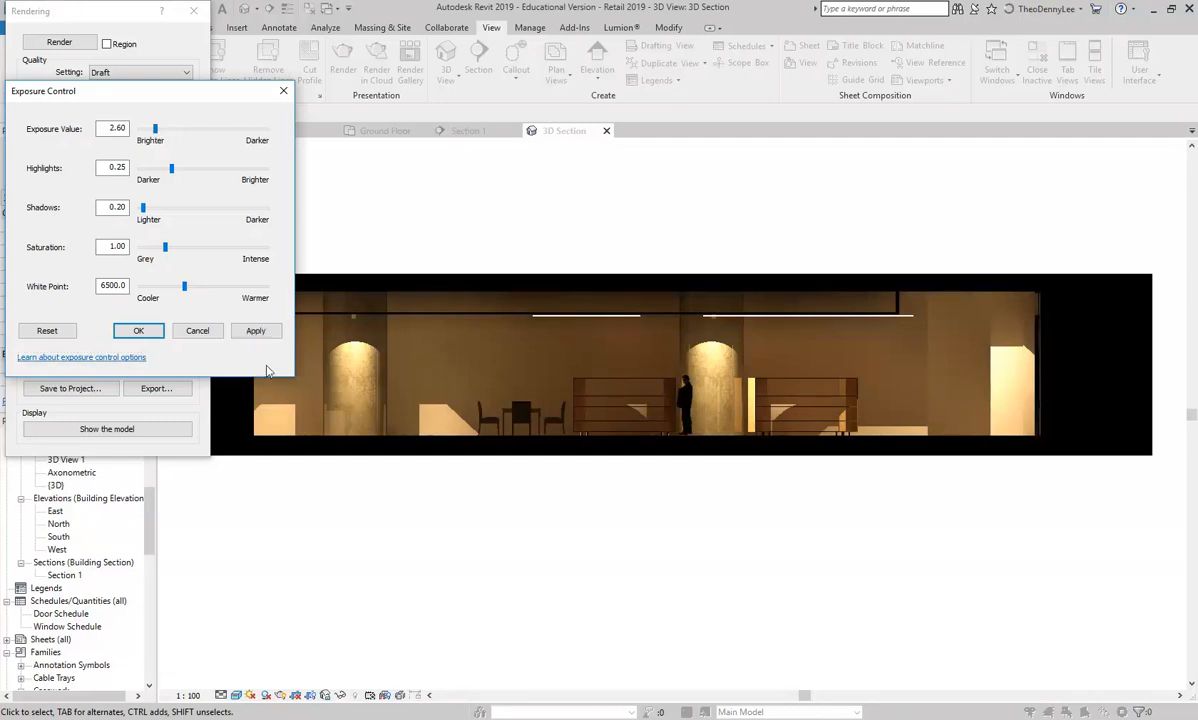
pyautogui.click(247, 333)
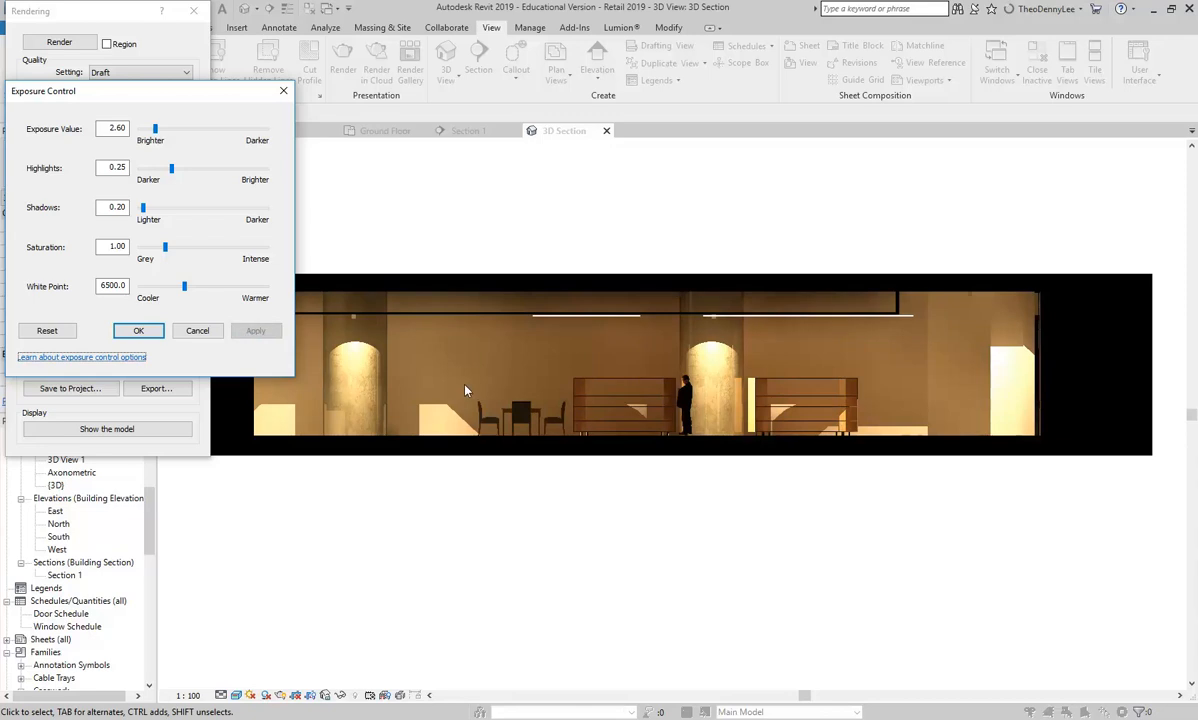
pyautogui.click(148, 333)
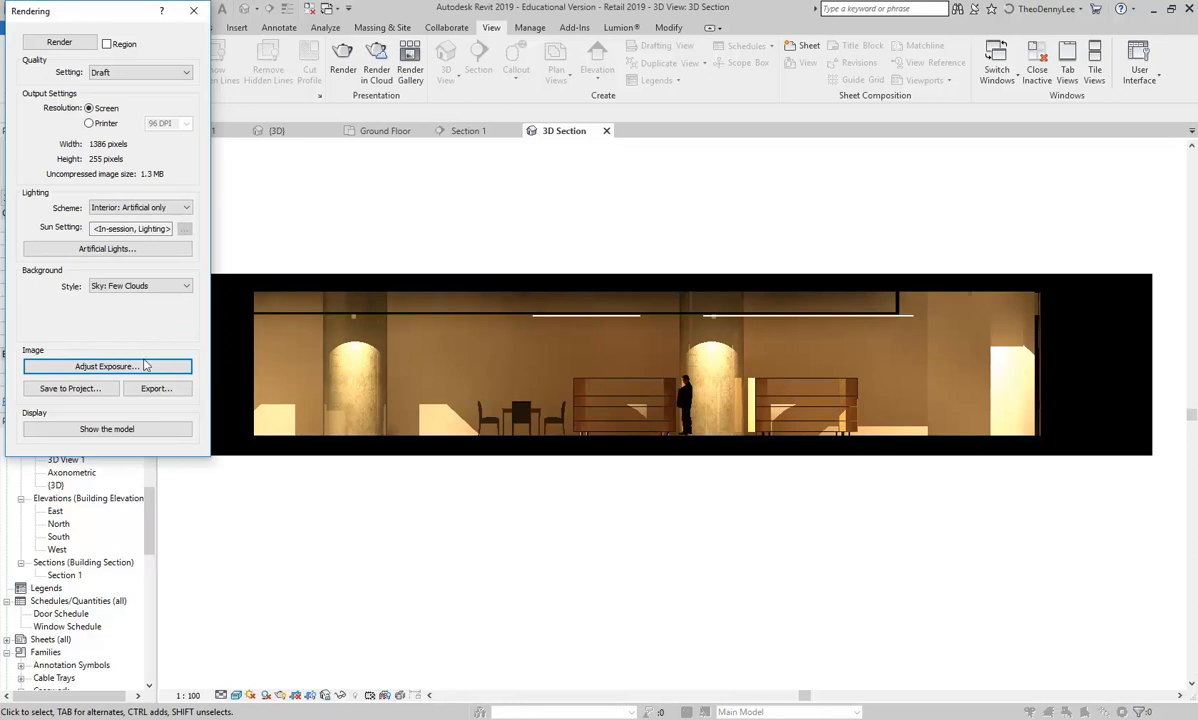
# Export the rendering as the JPEG file 3D Section into the Retail Phototshop folder under 2019, 3D & Digital Pres.
pyautogui.click(157, 389)
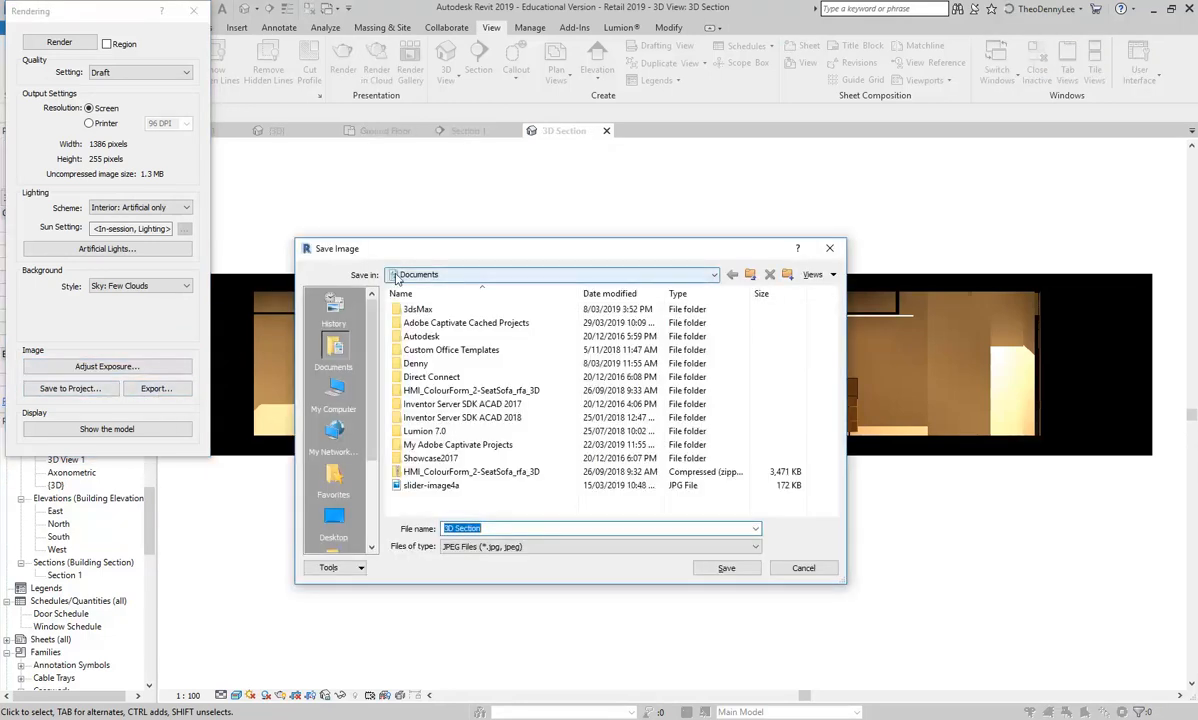
pyautogui.click(462, 274)
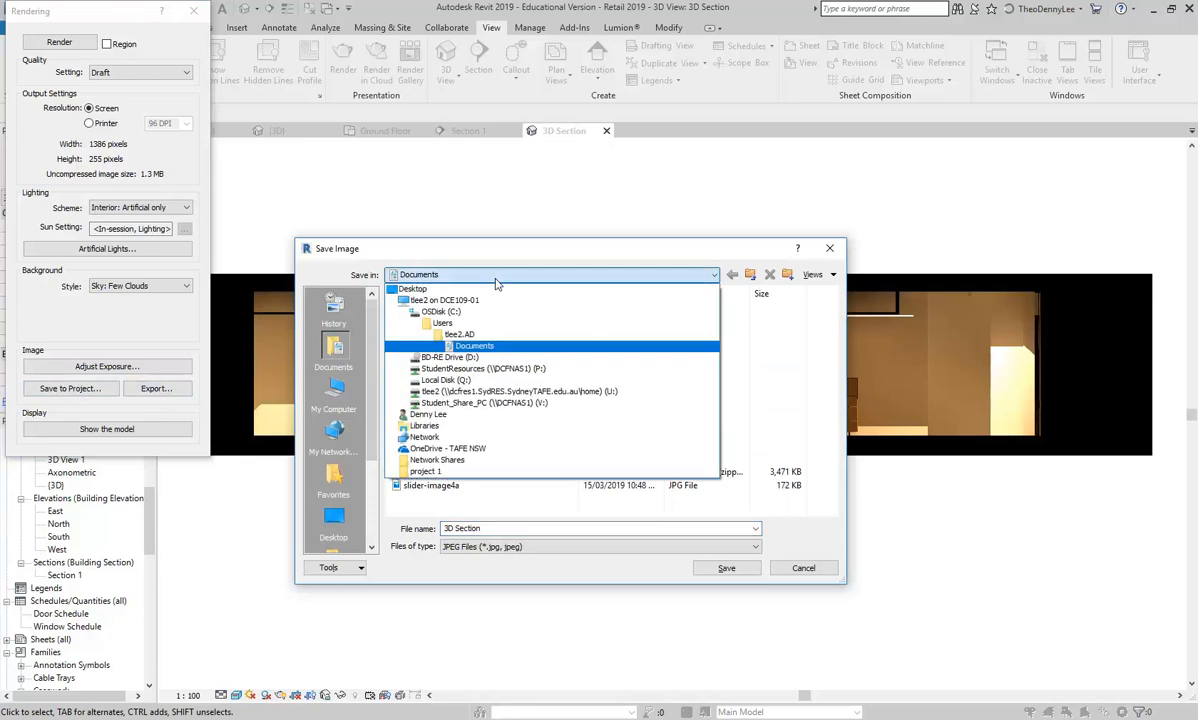
pyautogui.click(490, 391)
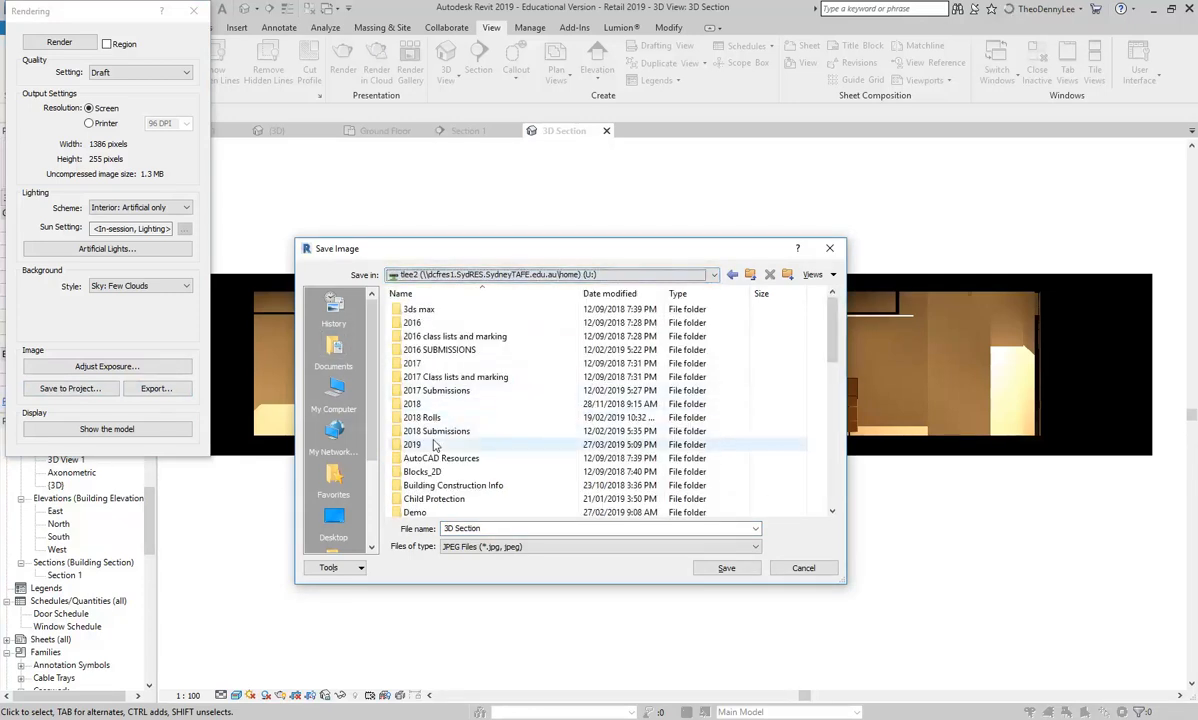
pyautogui.doubleClick(433, 444)
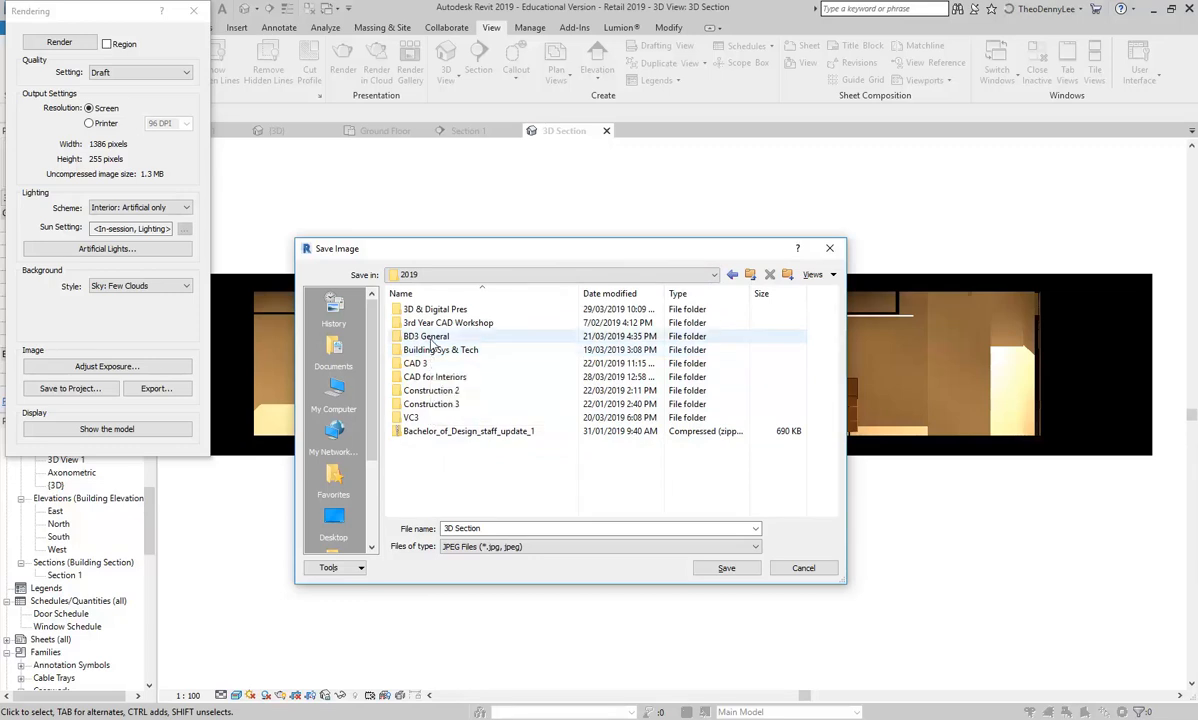
pyautogui.doubleClick(432, 309)
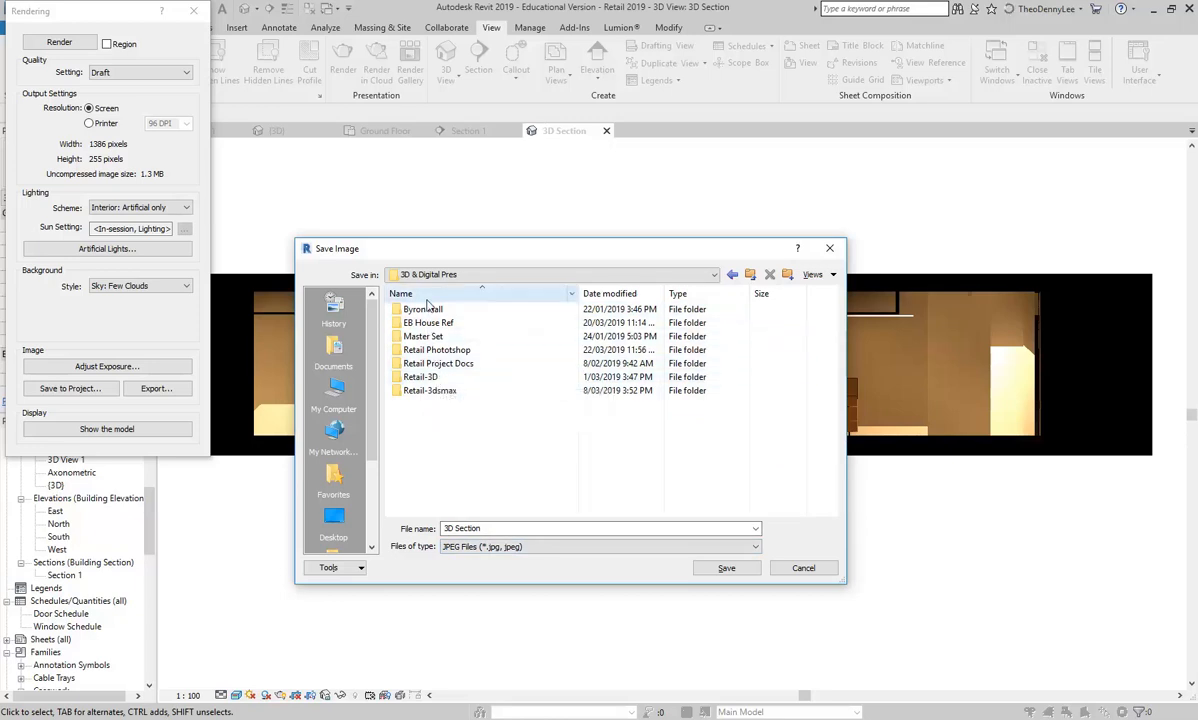
pyautogui.doubleClick(436, 350)
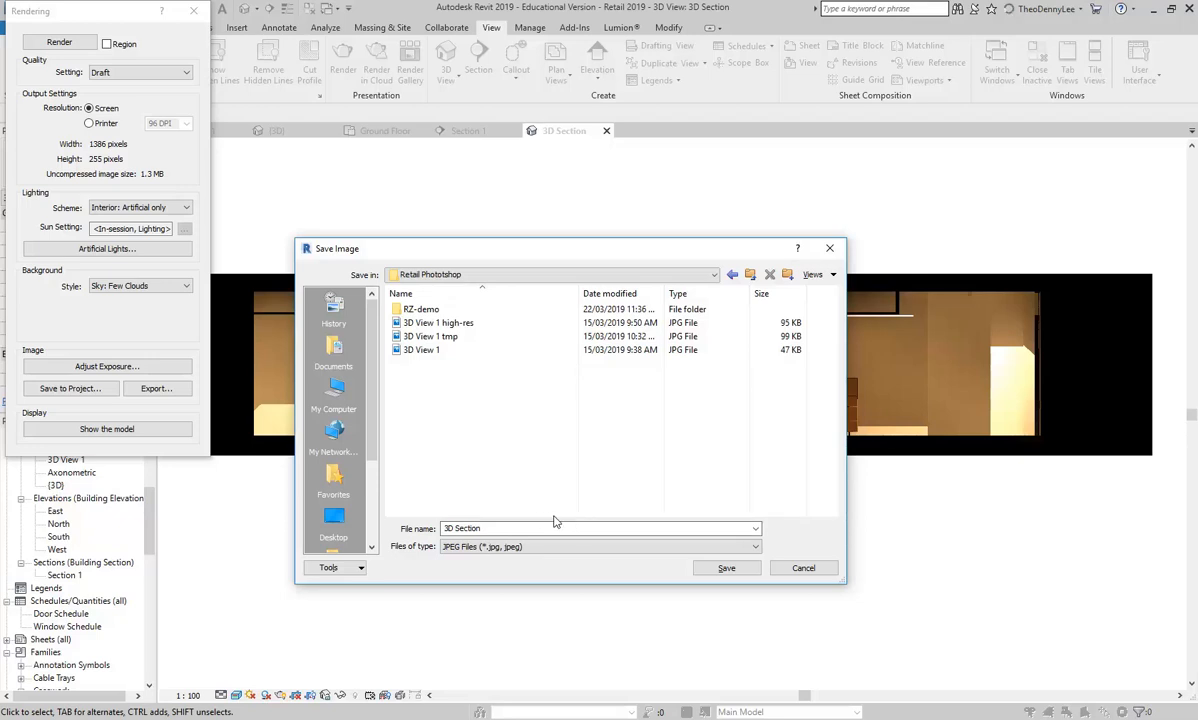
pyautogui.click(726, 567)
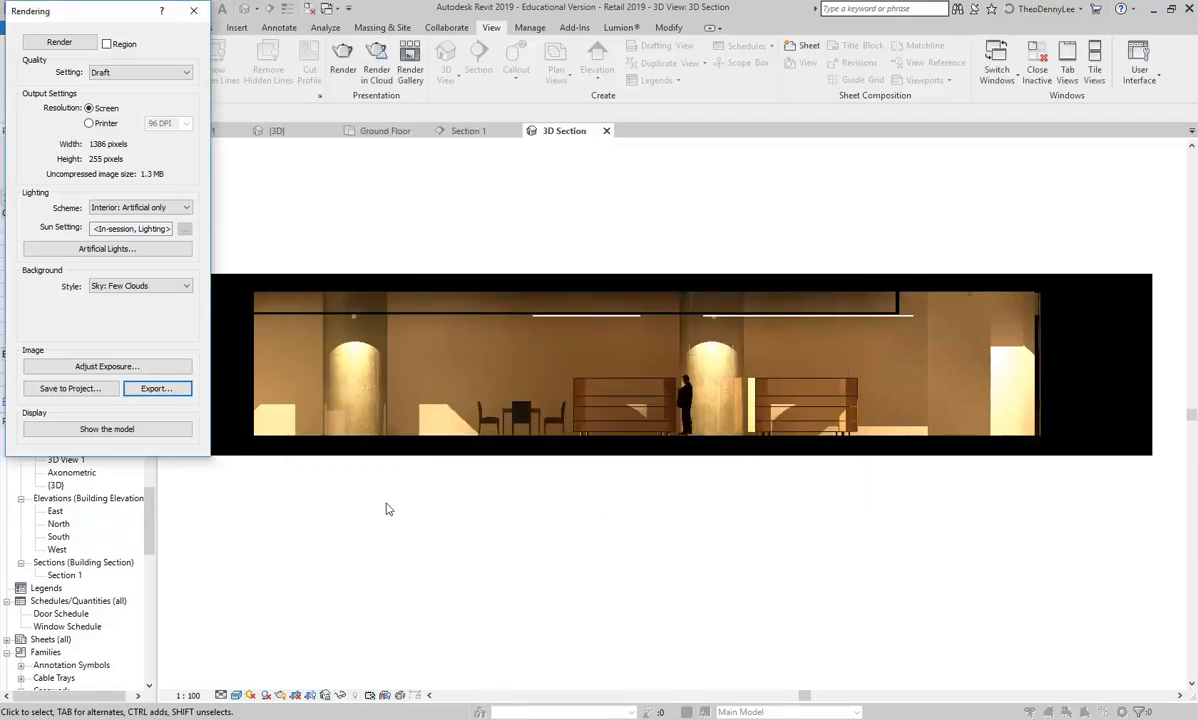
pyautogui.click(158, 388)
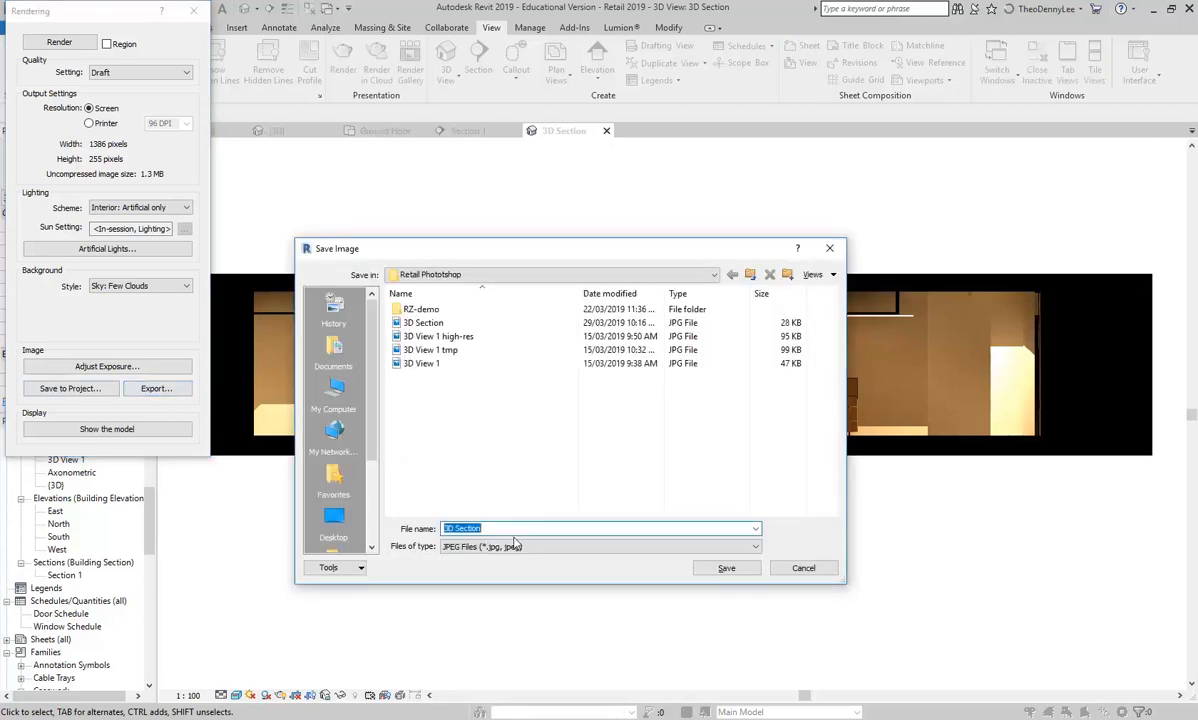
pyautogui.click(790, 566)
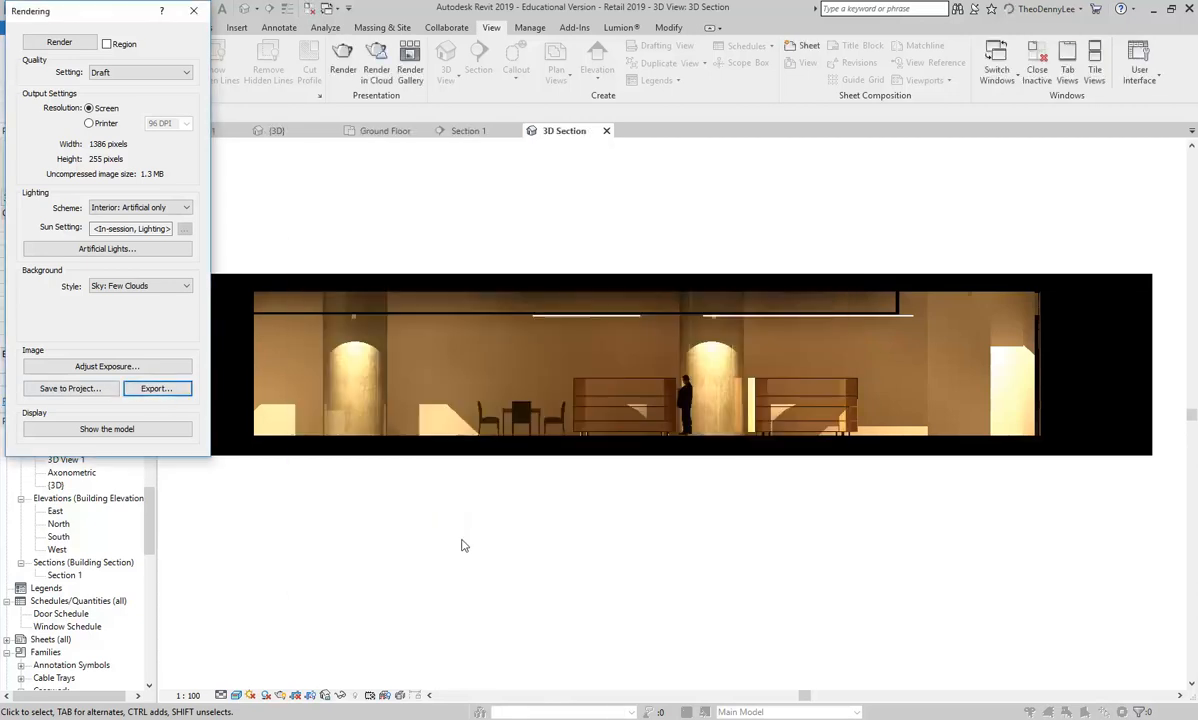
# Close the rendering settings and open the Section 1 building section with its crop region shown.
pyautogui.click(193, 11)
pyautogui.doubleClick(64, 576)
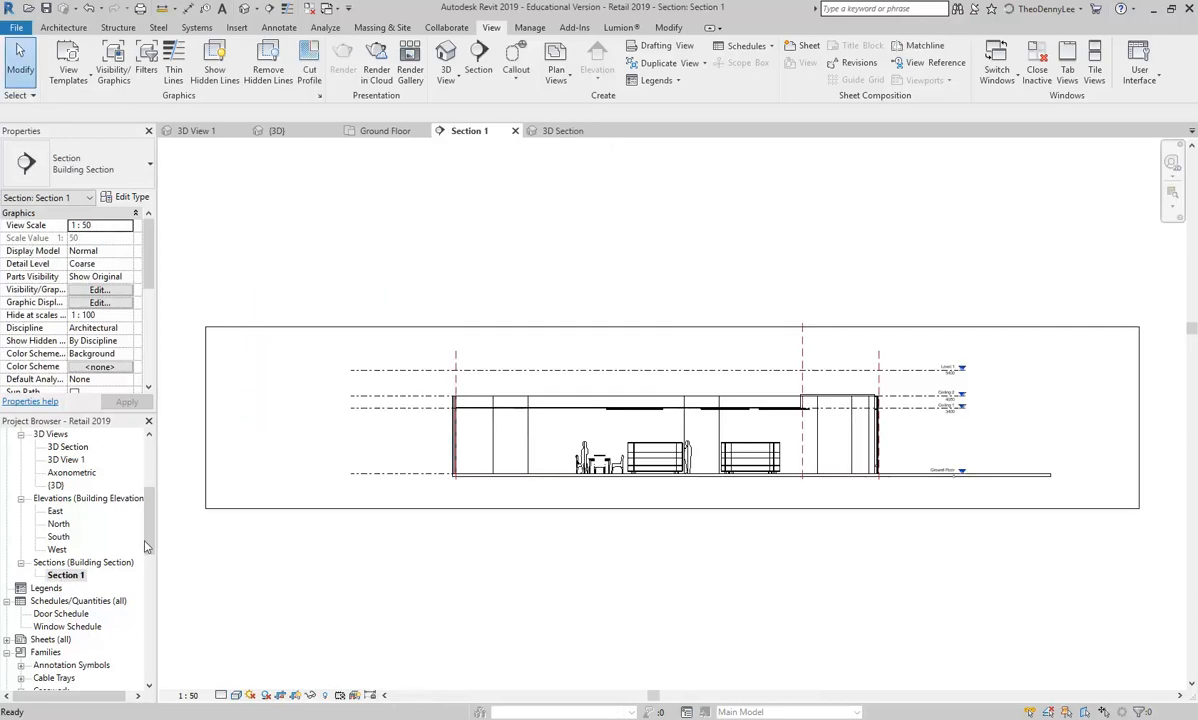
pyautogui.click(297, 697)
pyautogui.click(572, 371)
pyautogui.click(382, 591)
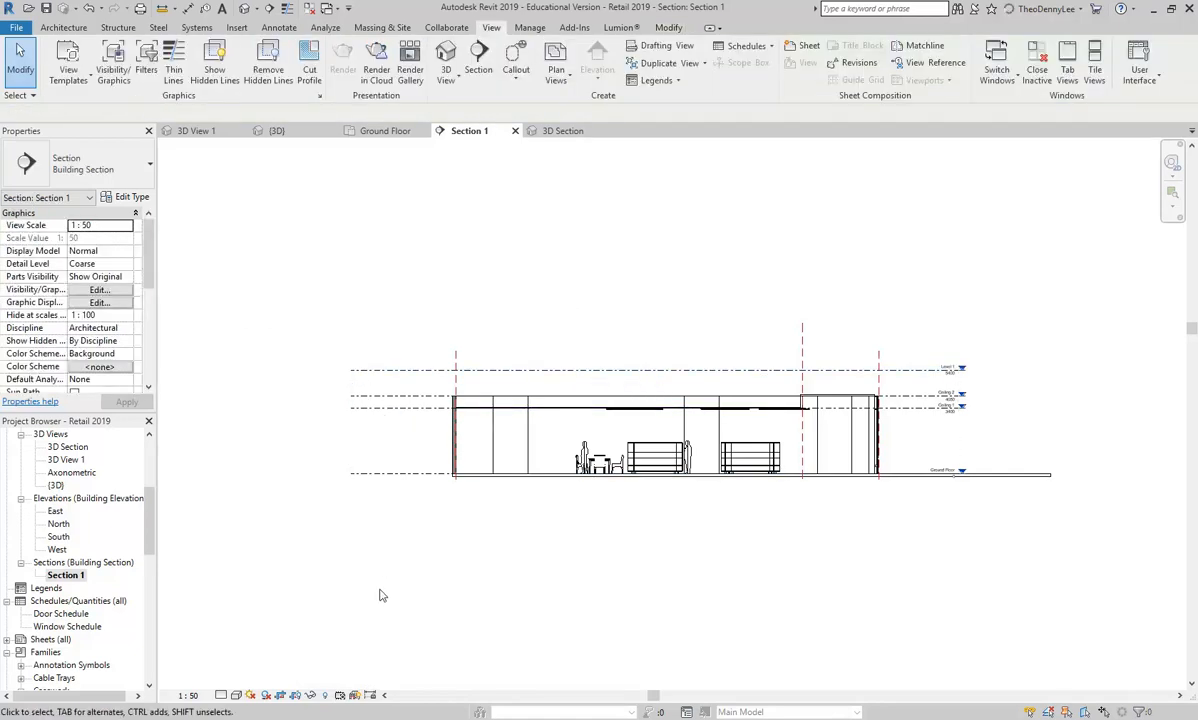
pyautogui.click(296, 697)
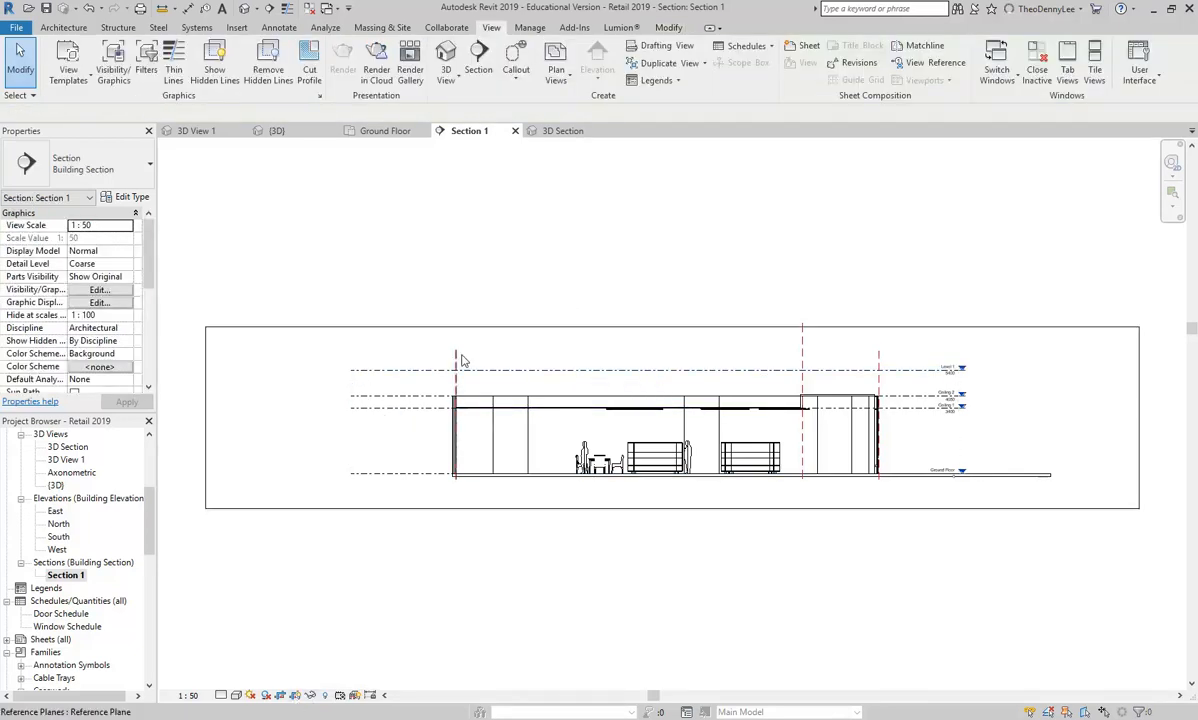
# Tighten the Section 1 crop region around the building on all four sides.
pyautogui.click(517, 330)
pyautogui.moveTo(205, 417); pyautogui.dragTo(415, 402)
pyautogui.moveTo(1139, 417); pyautogui.dragTo(914, 410)
pyautogui.moveTo(664, 327); pyautogui.dragTo(660, 389)
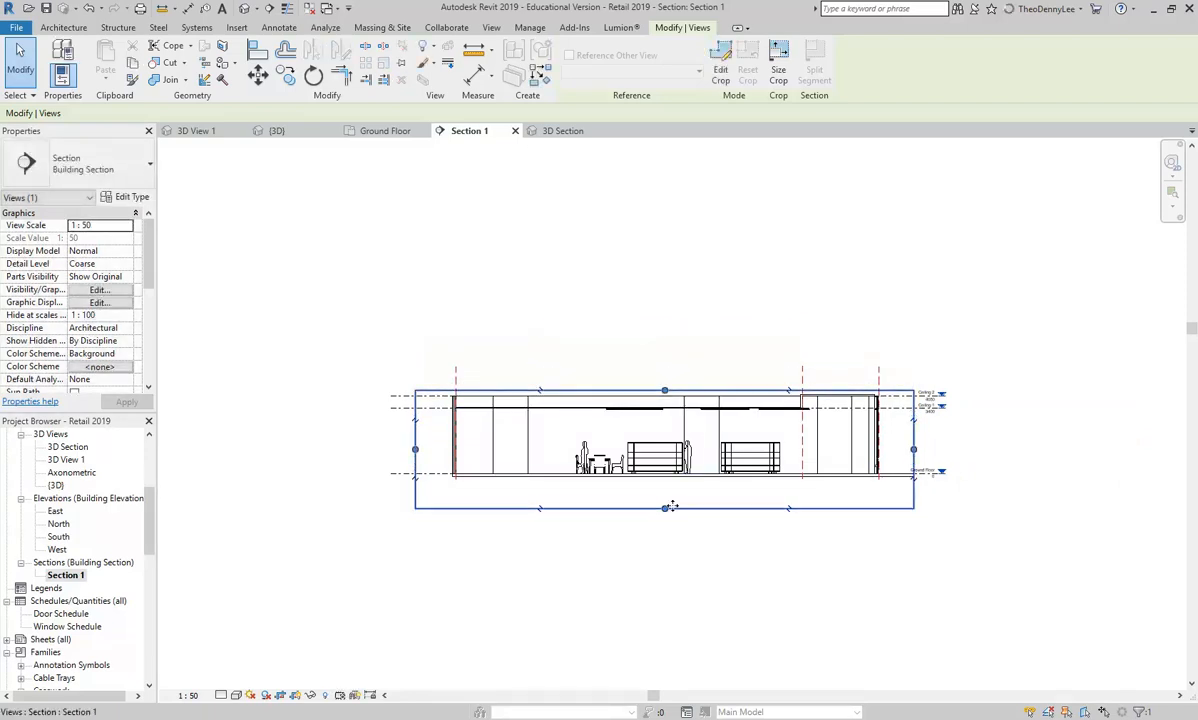
pyautogui.moveTo(666, 509); pyautogui.dragTo(665, 485)
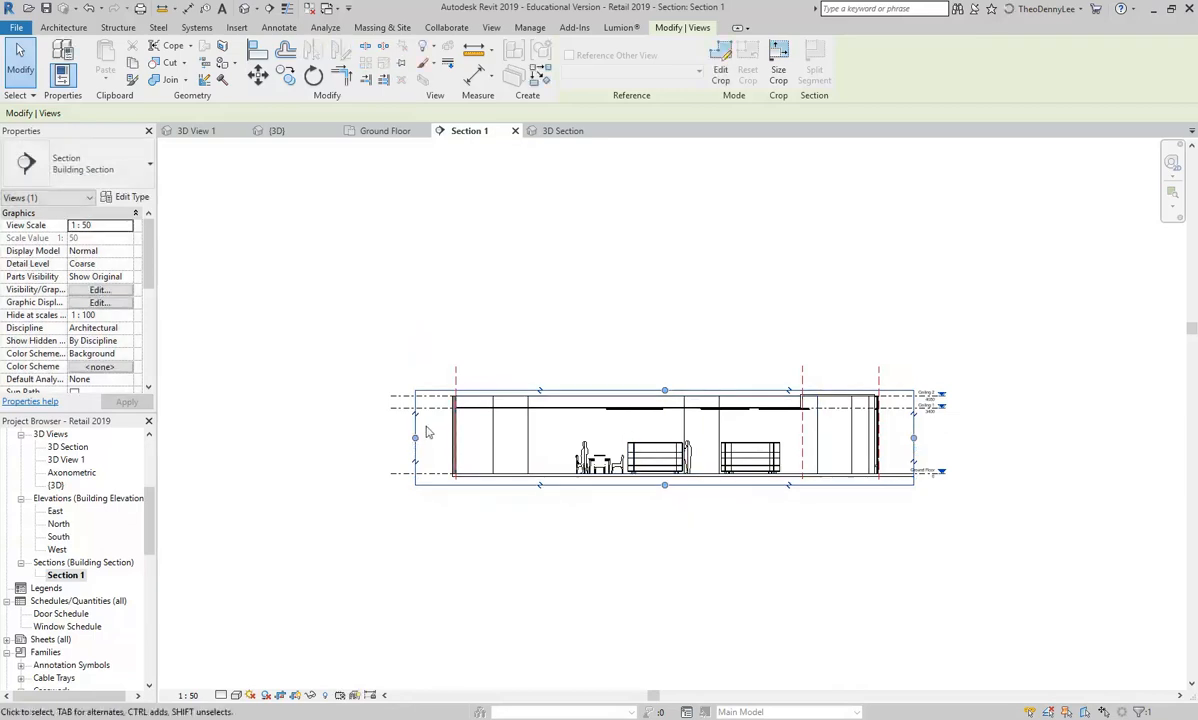
pyautogui.moveTo(418, 447); pyautogui.dragTo(444, 445)
# Hide the whole reference plane category in the Section 1 view.
pyautogui.scroll(4, 492, 388)
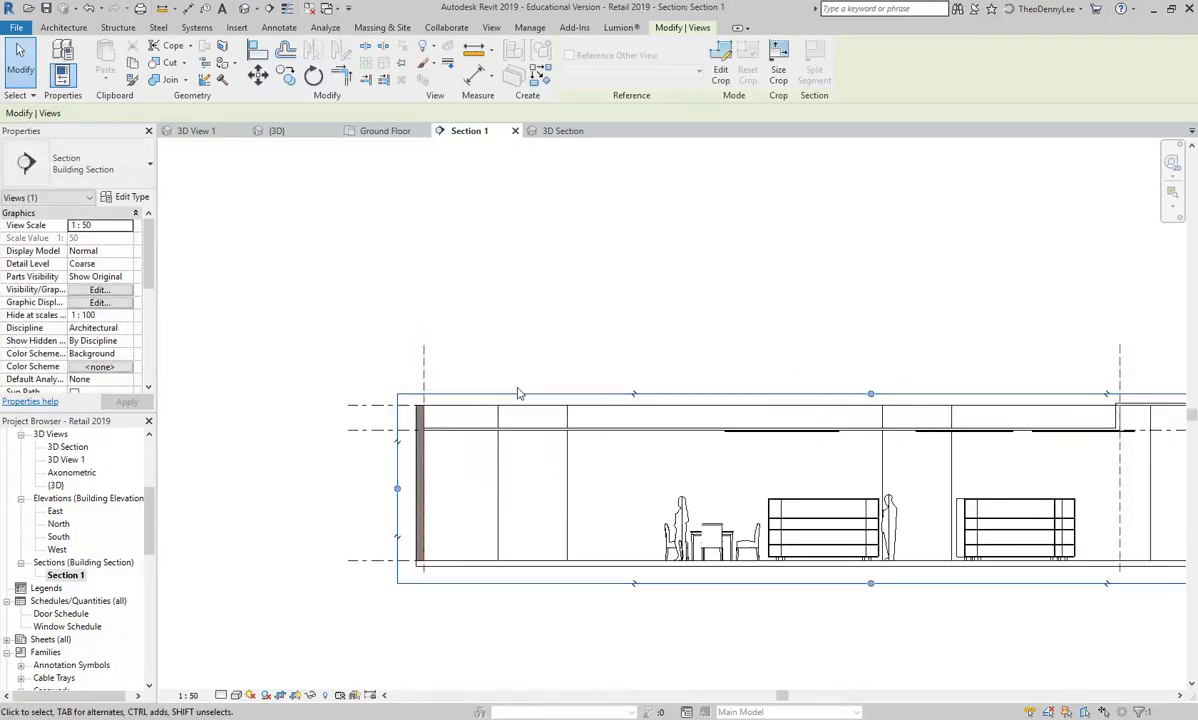
pyautogui.click(330, 331)
pyautogui.rightClick(305, 333)
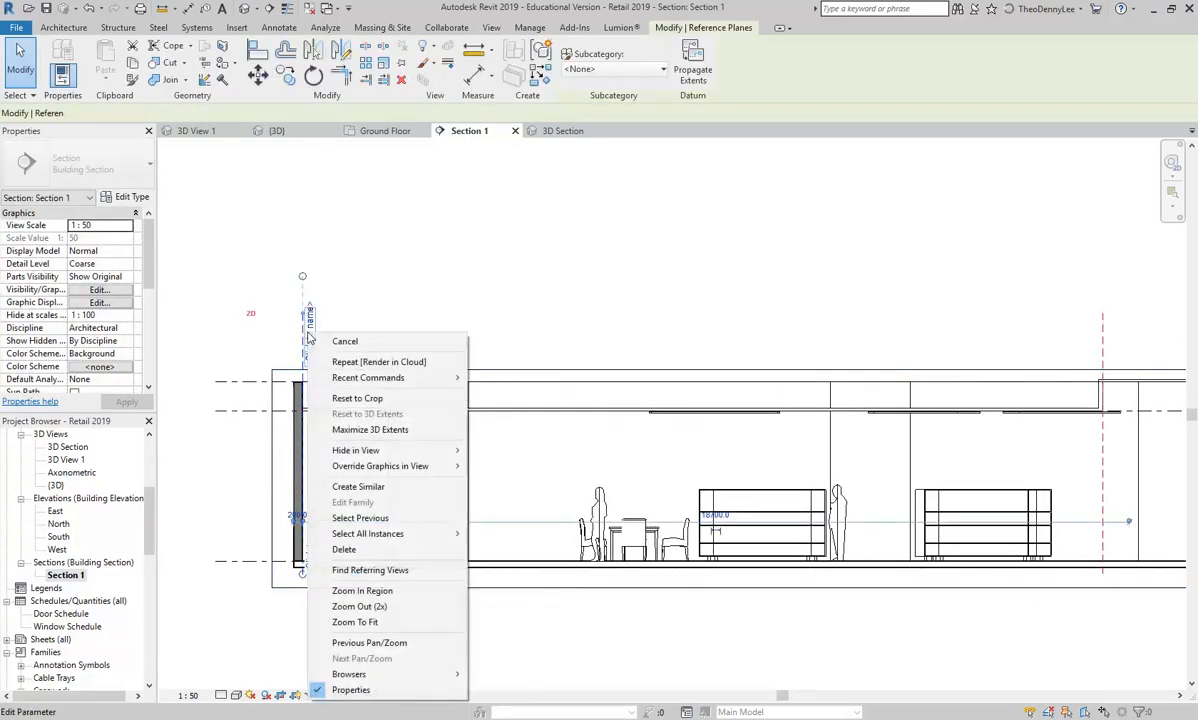
pyautogui.moveTo(383, 451)
pyautogui.click(505, 461)
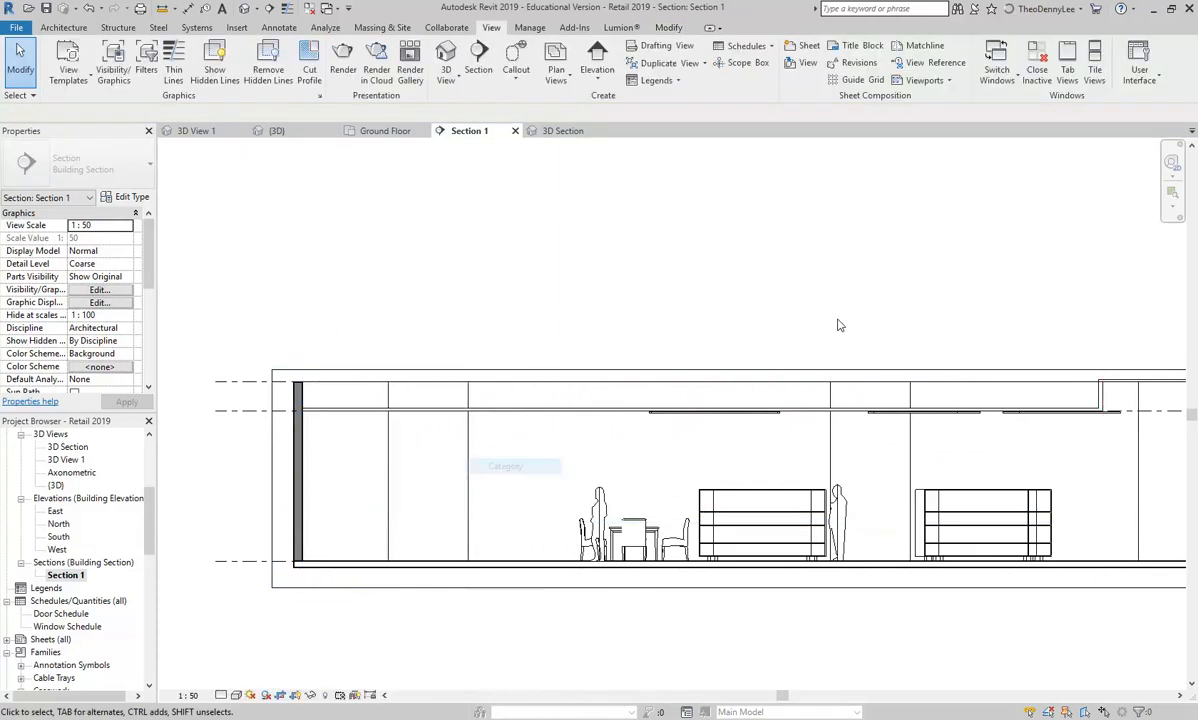
# Hide the crop region boundary of the Section 1 view.
pyautogui.moveTo(714, 342); pyautogui.dragTo(742, 290, button='middle')
pyautogui.scroll(-3, 742, 290)
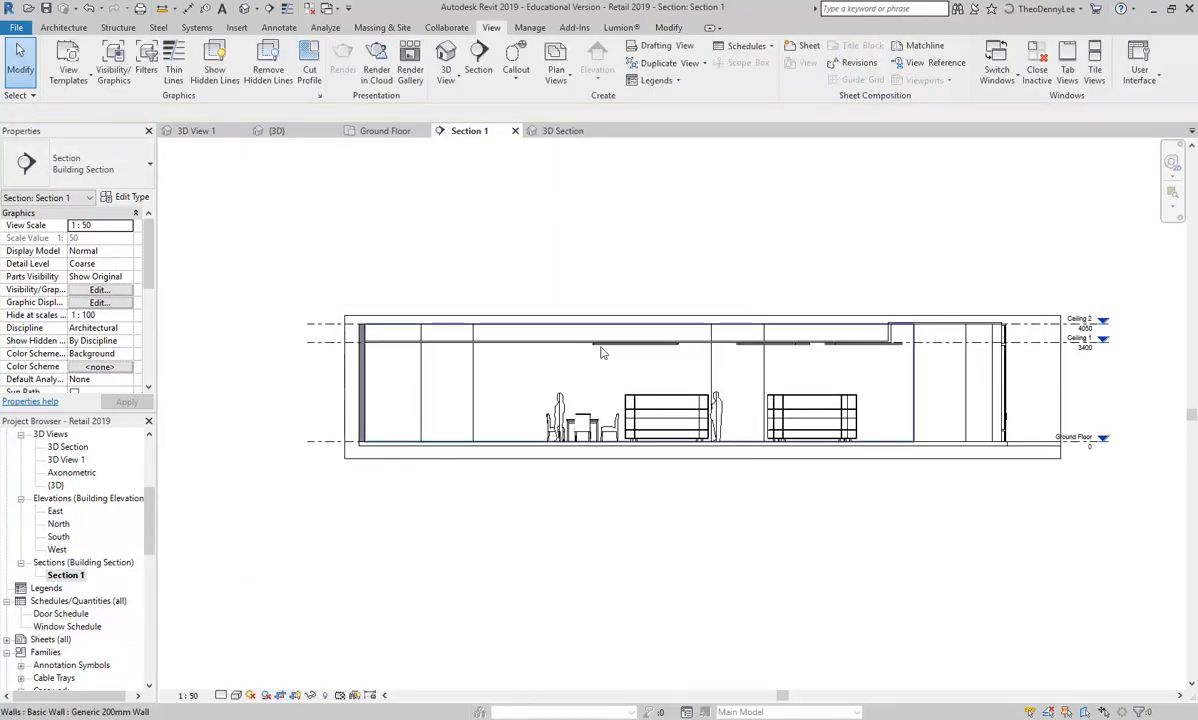
pyautogui.scroll(1, 609, 253)
pyautogui.scroll(2, 970, 411)
pyautogui.scroll(-2, 970, 412)
pyautogui.scroll(-1, 702, 312)
pyautogui.moveTo(702, 312); pyautogui.dragTo(649, 313, button='middle')
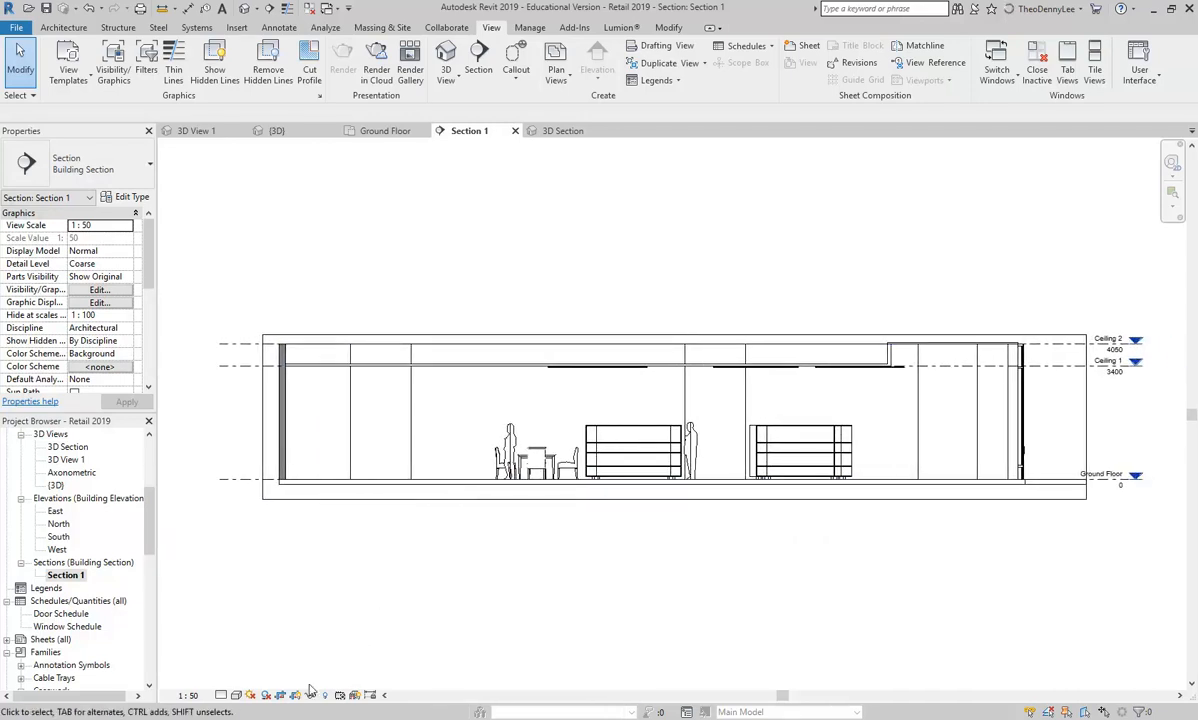
pyautogui.moveTo(465, 227); pyautogui.dragTo(476, 246, button='middle')
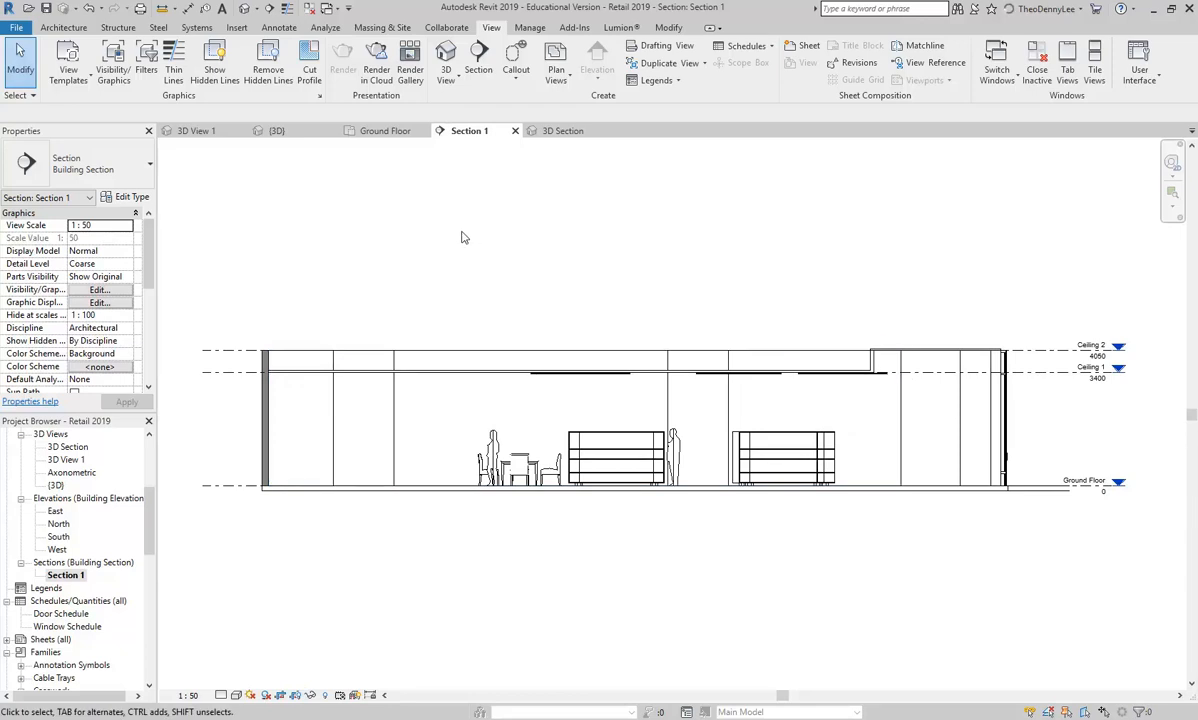
# Start printing the Section 1 view and choose Adobe PDF as the printer.
pyautogui.click(16, 28)
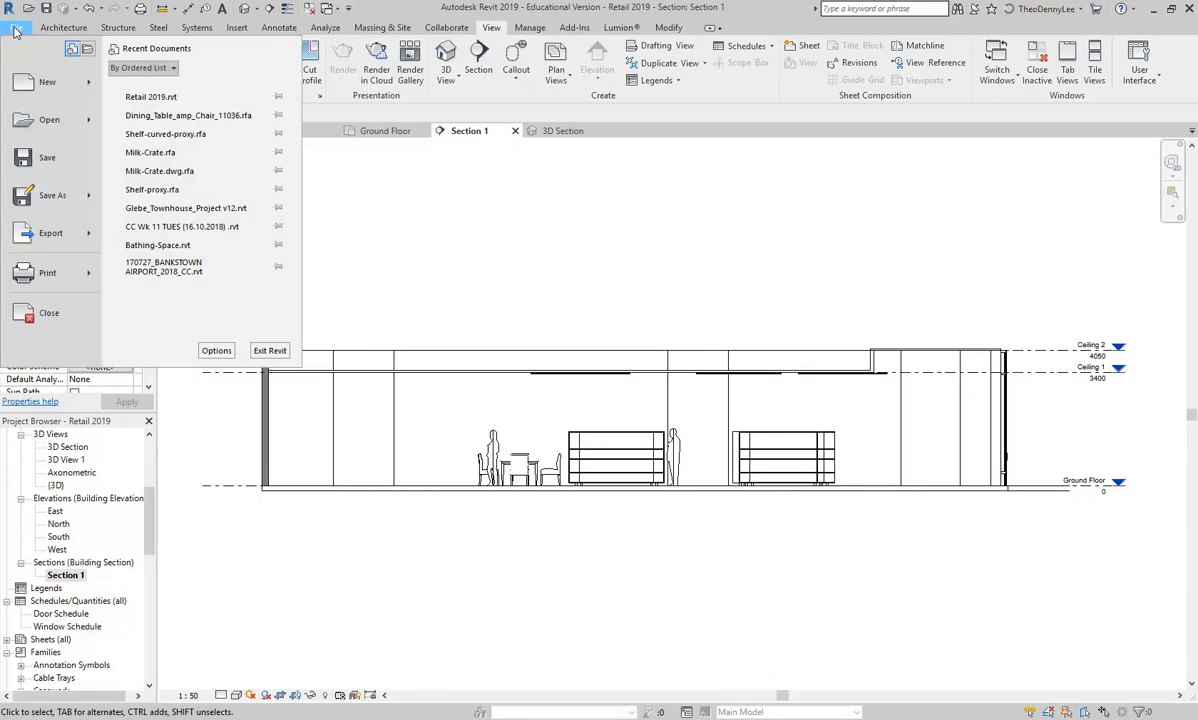
pyautogui.moveTo(45, 279)
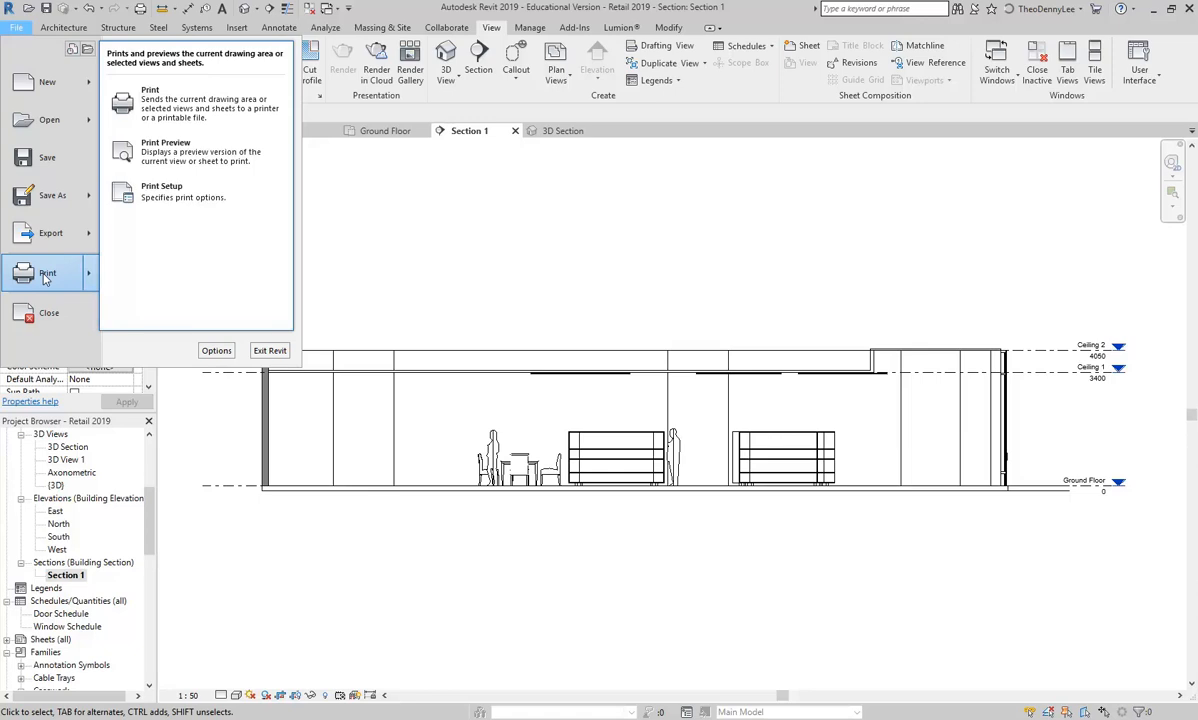
pyautogui.moveTo(55, 245)
pyautogui.click(47, 279)
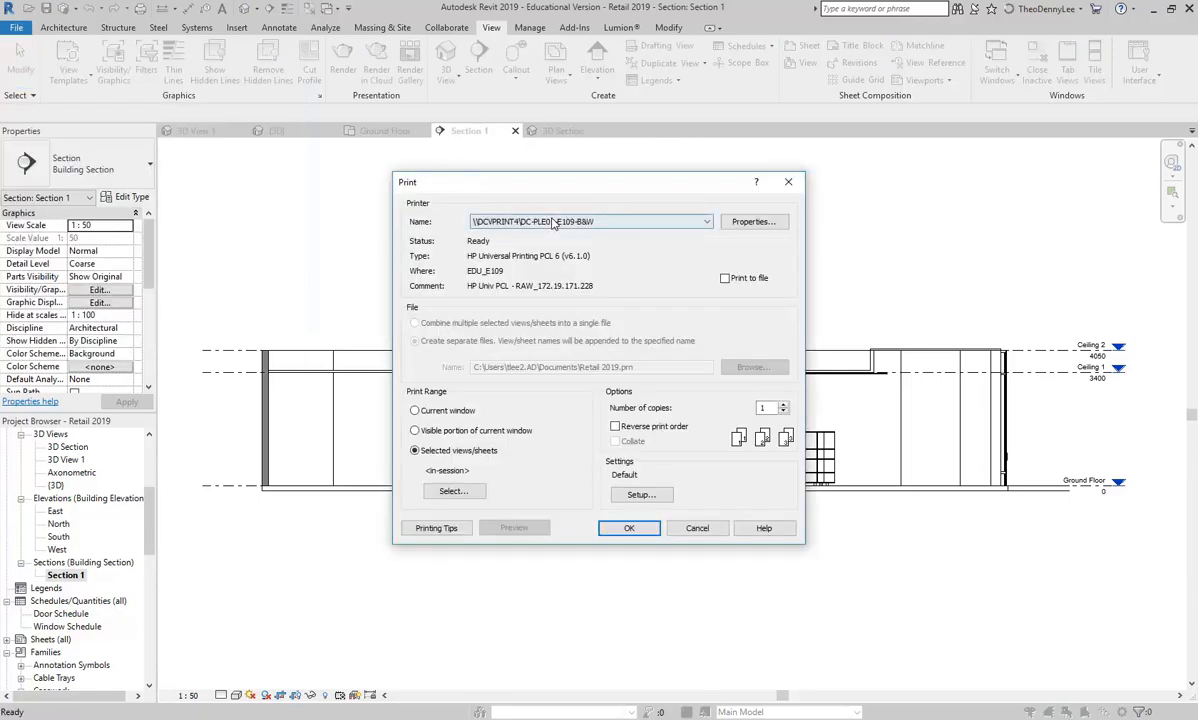
pyautogui.click(551, 222)
pyautogui.click(531, 268)
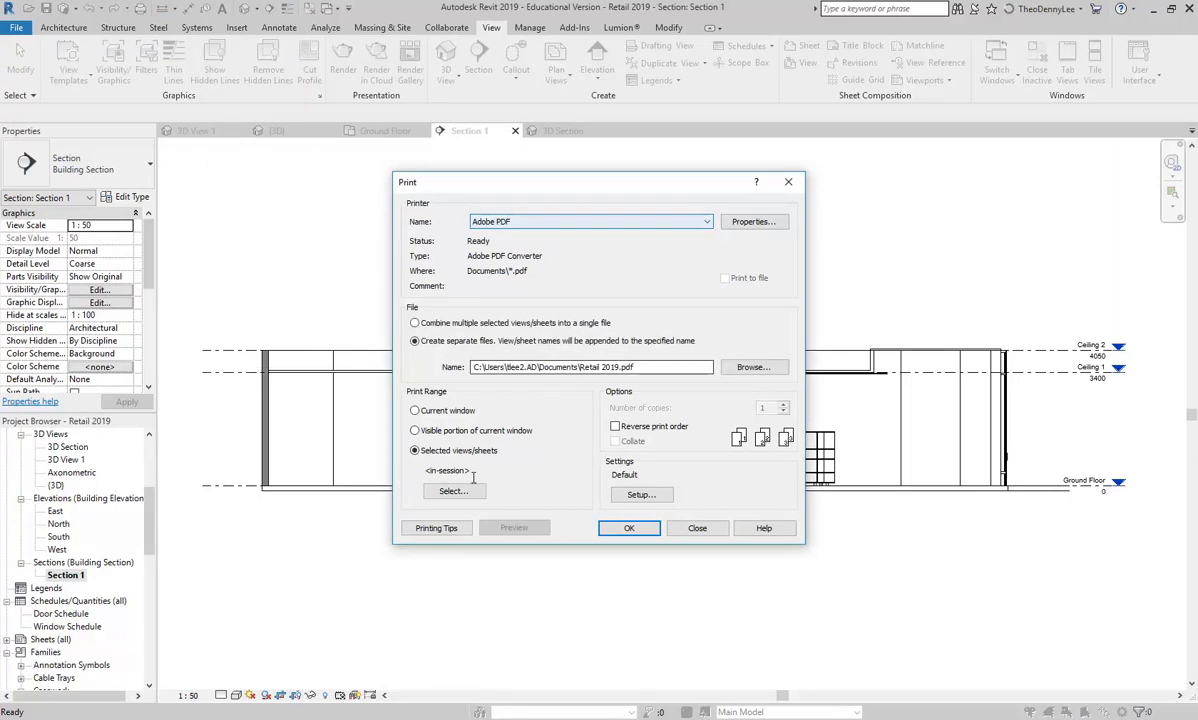
# Set the print range to the current window and the print zoom to 100% size.
pyautogui.click(440, 410)
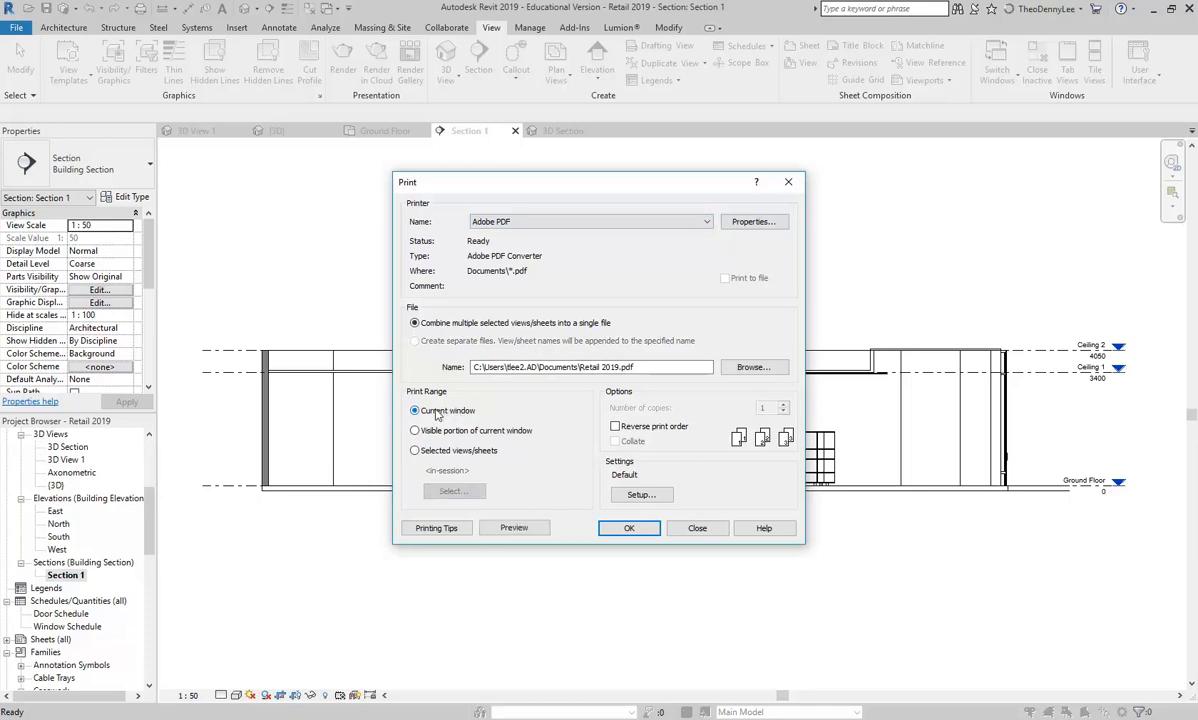
pyautogui.click(642, 496)
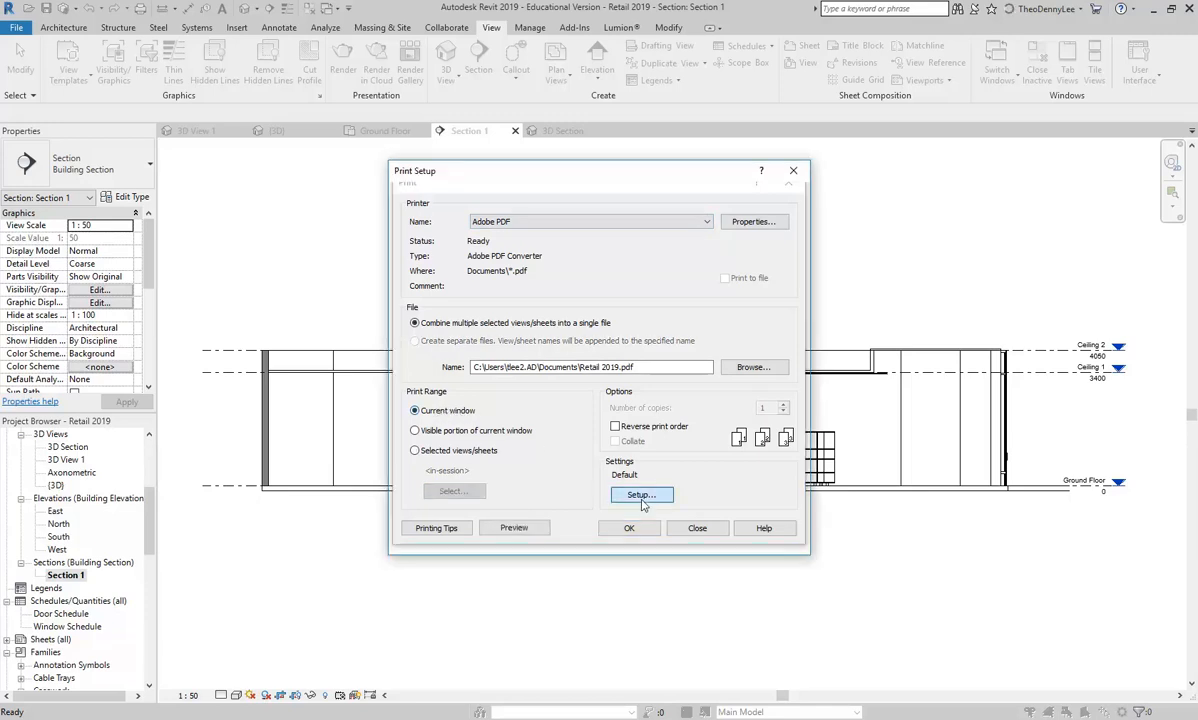
pyautogui.click(765, 541)
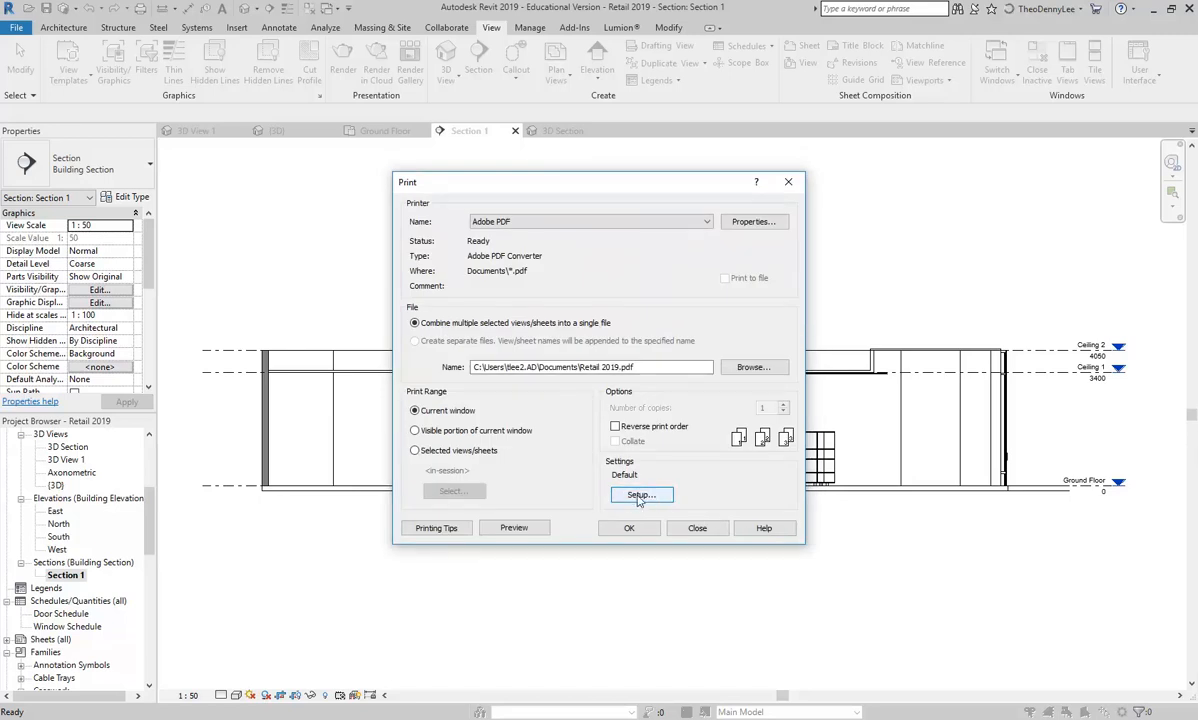
pyautogui.click(638, 497)
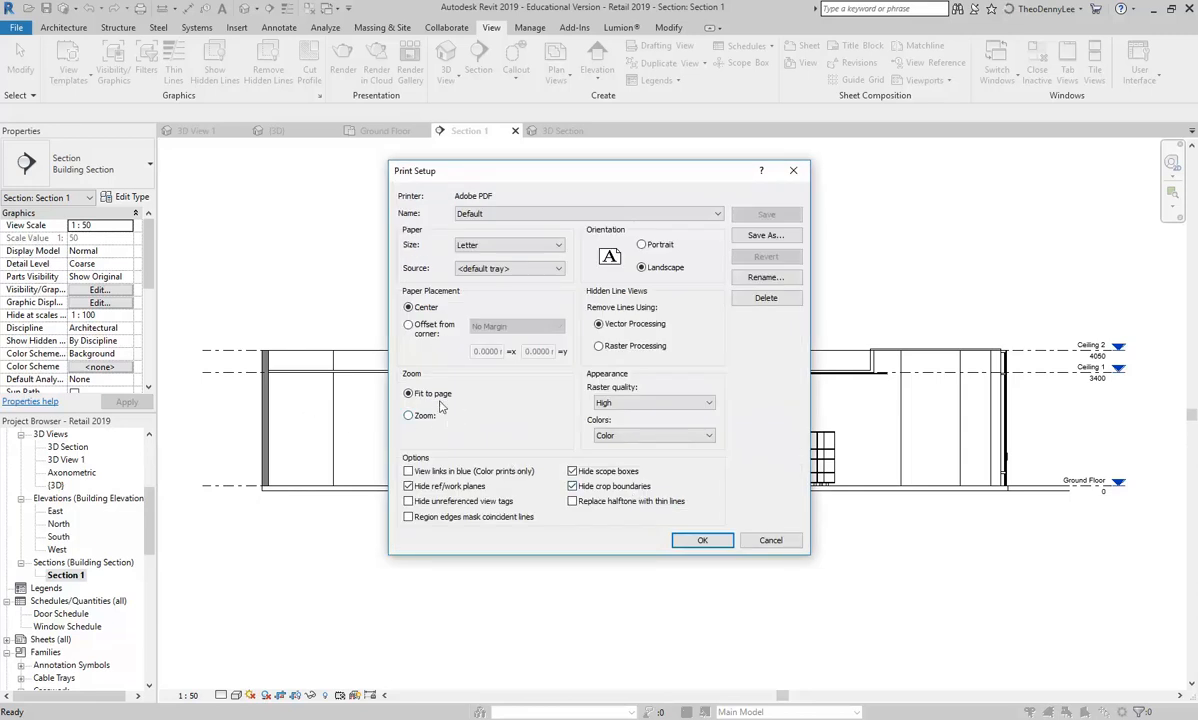
pyautogui.click(414, 421)
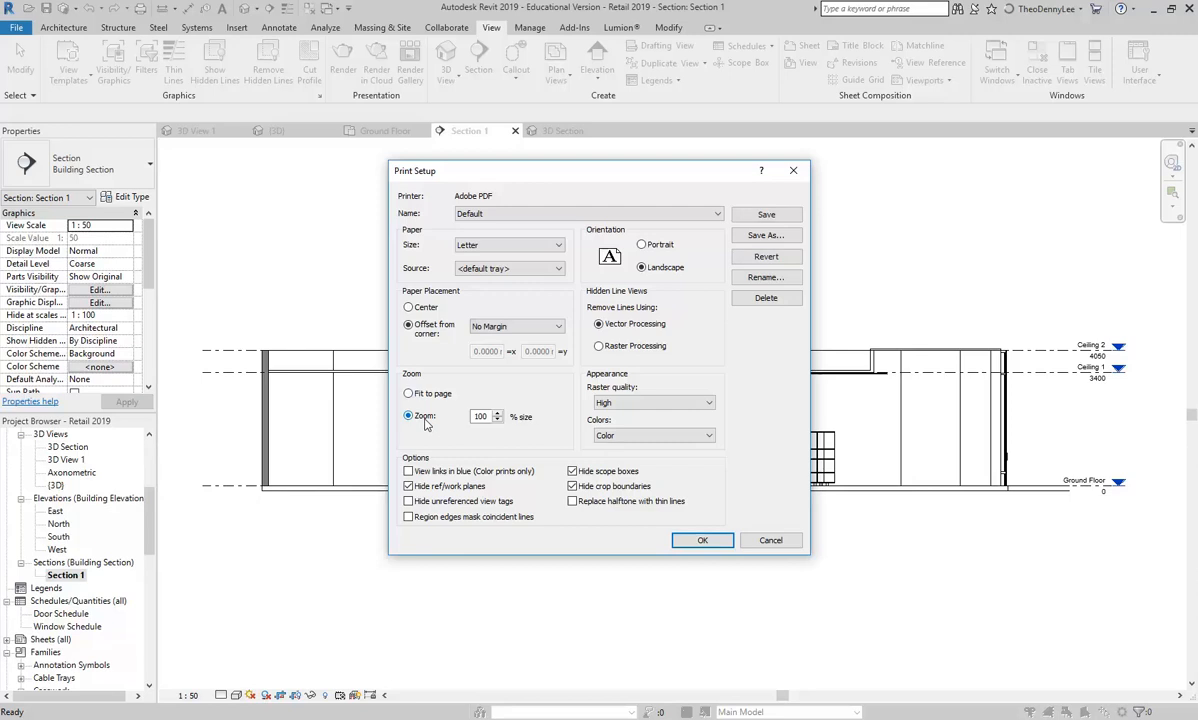
# Set the paper size to A3 with centred placement and preview the Section 1 print.
pyautogui.click(535, 245)
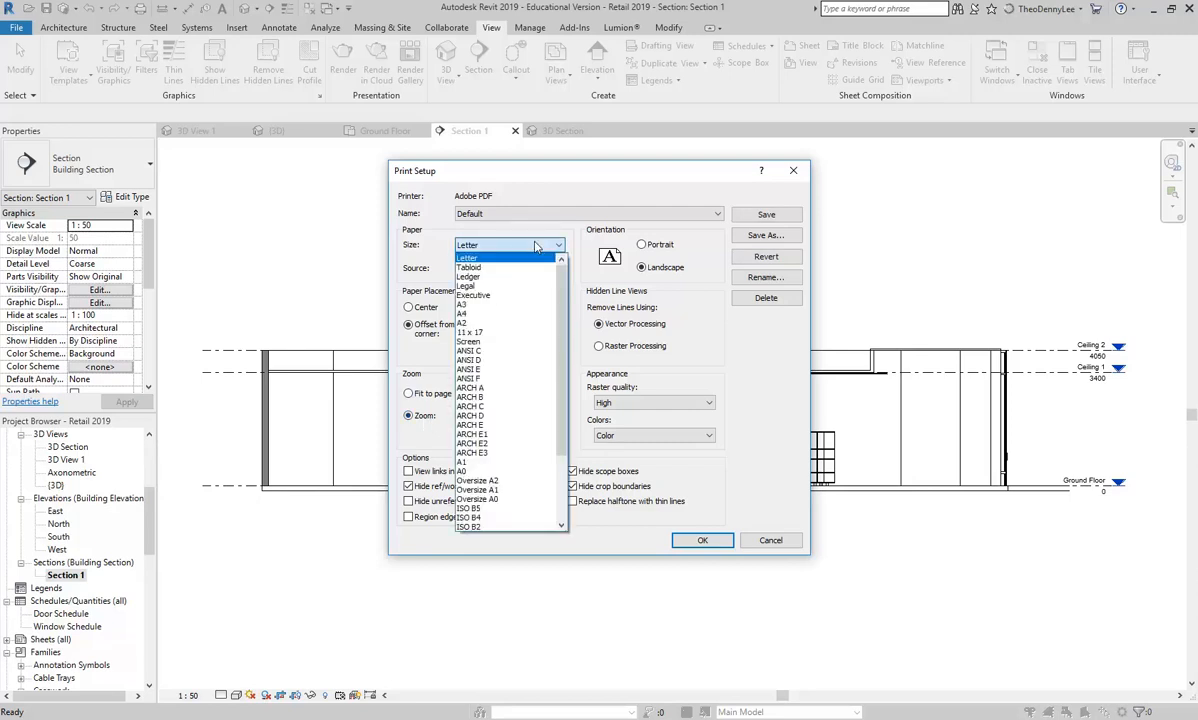
pyautogui.click(481, 305)
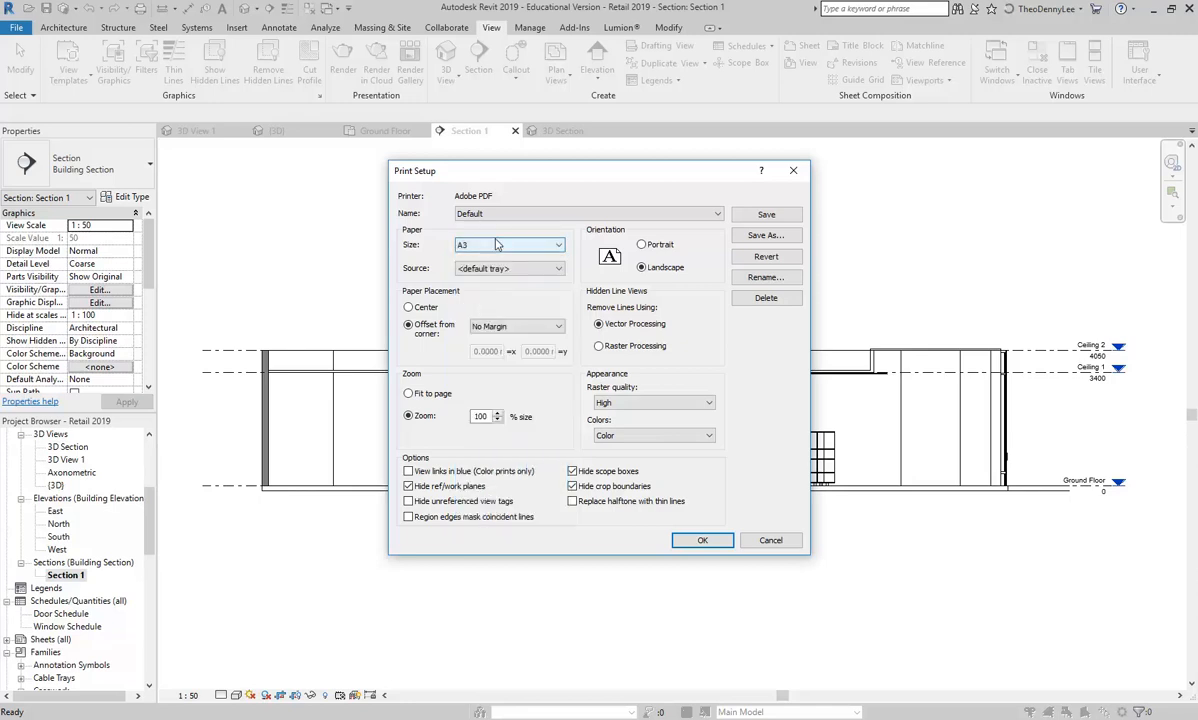
pyautogui.click(409, 308)
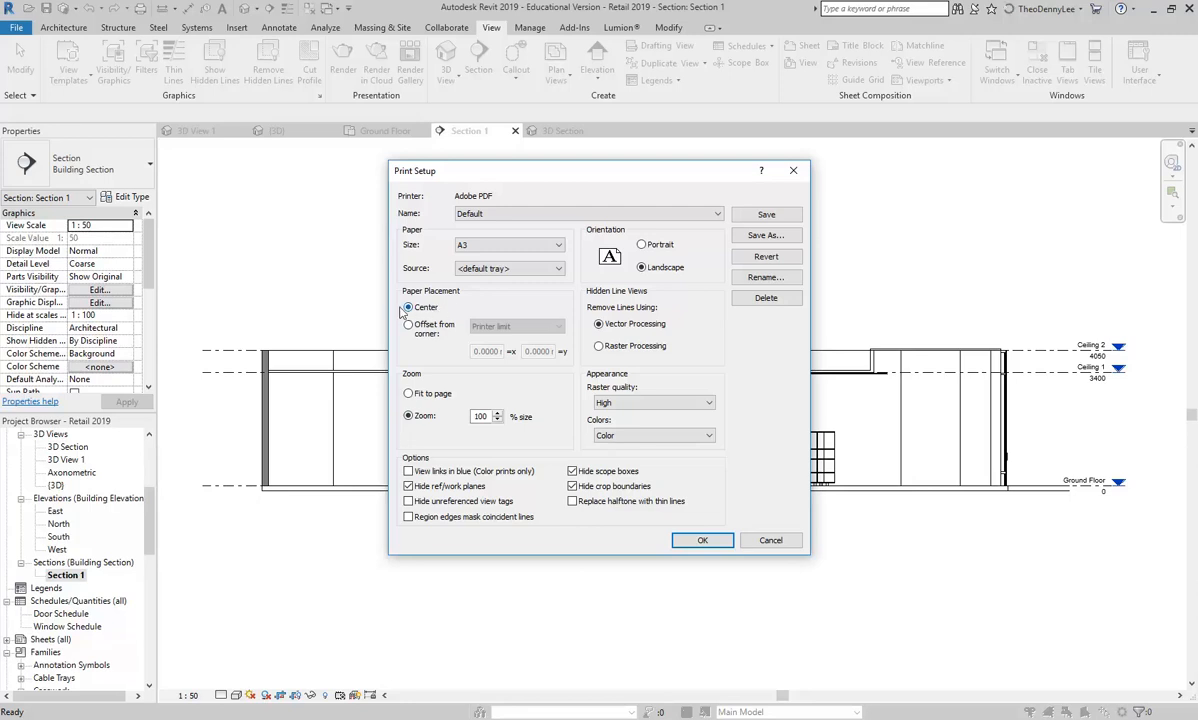
pyautogui.click(702, 541)
pyautogui.click(516, 528)
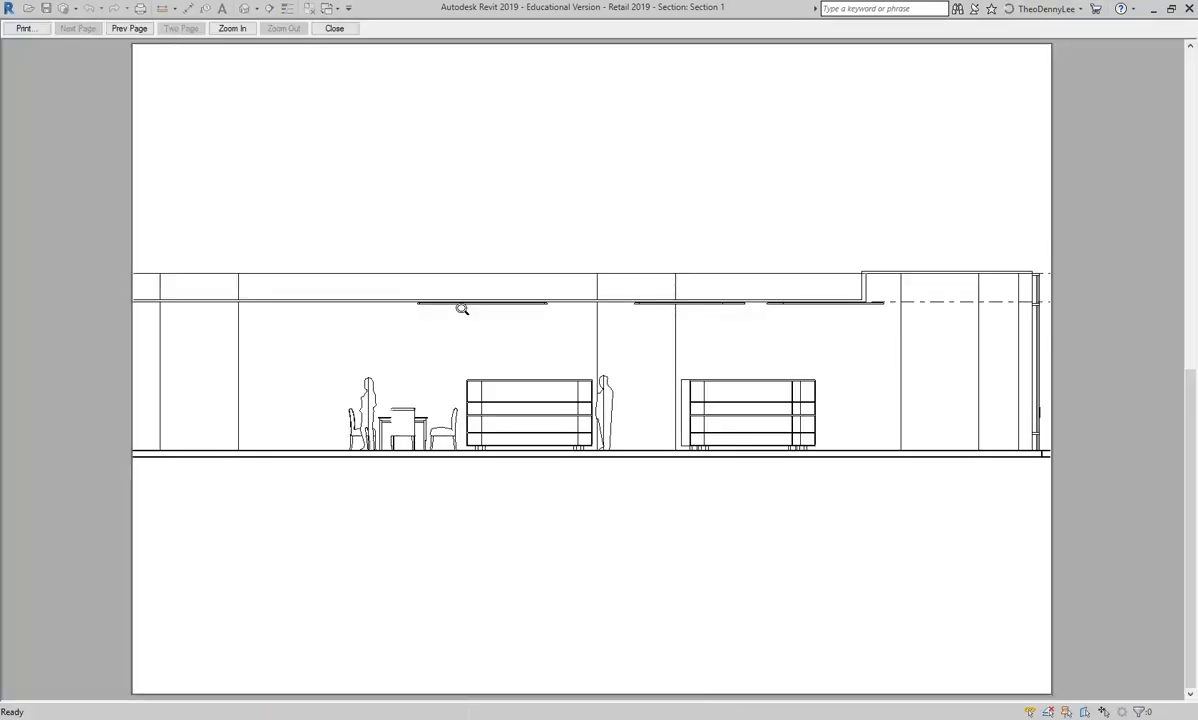
# Change the print paper size to A2, save the print settings, and preview the section.
pyautogui.click(24, 29)
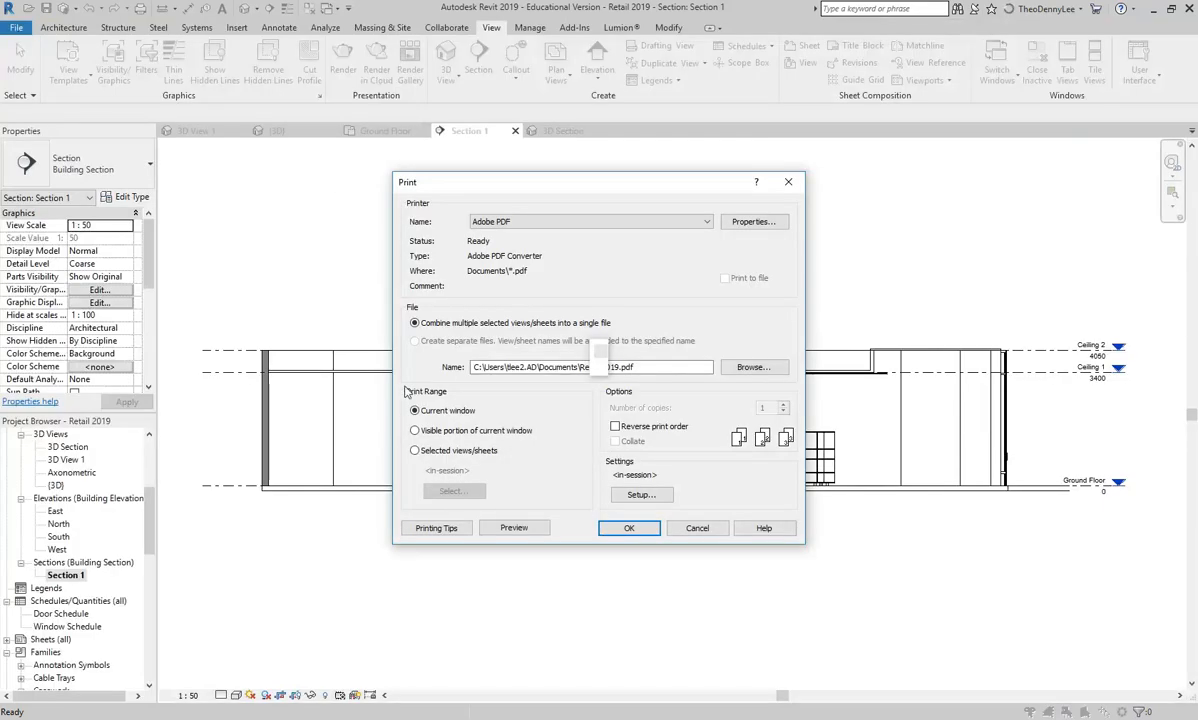
pyautogui.click(640, 494)
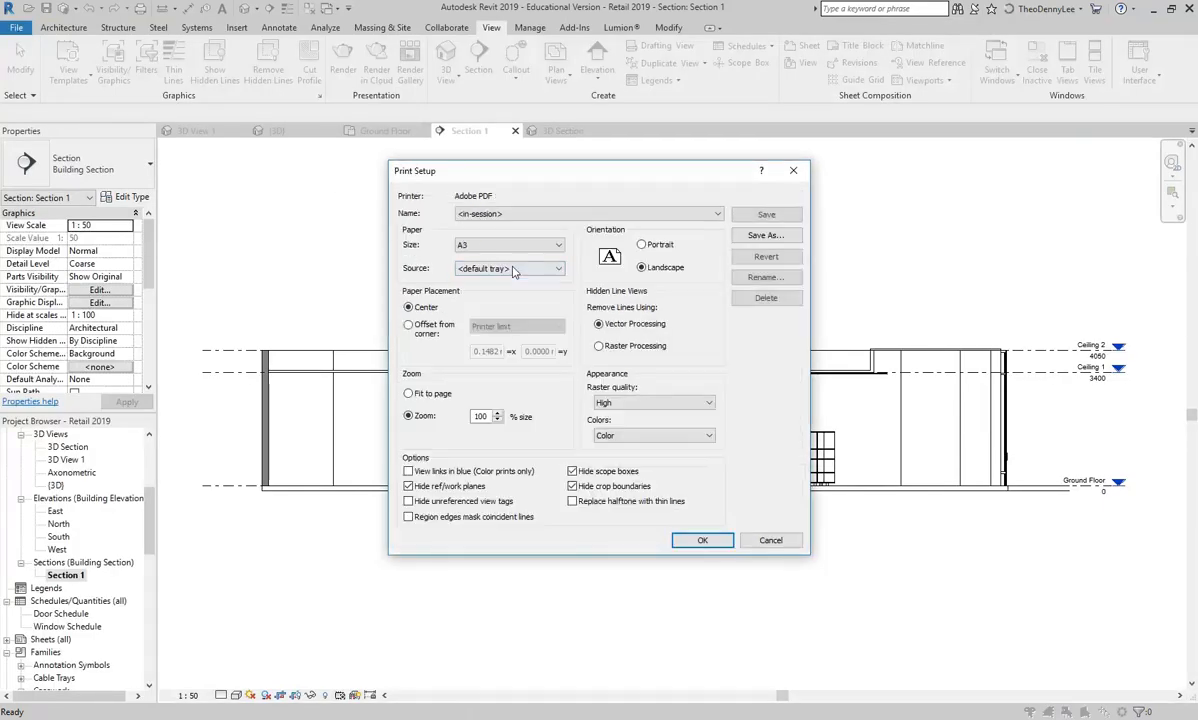
pyautogui.click(516, 249)
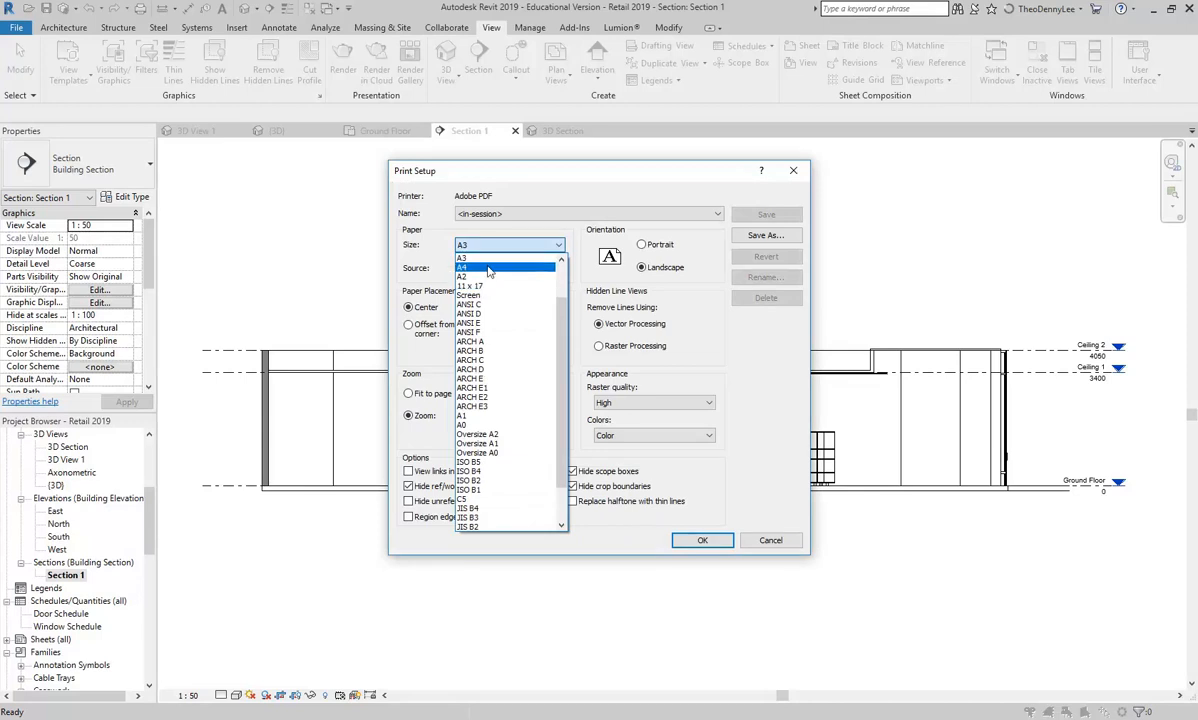
pyautogui.click(489, 278)
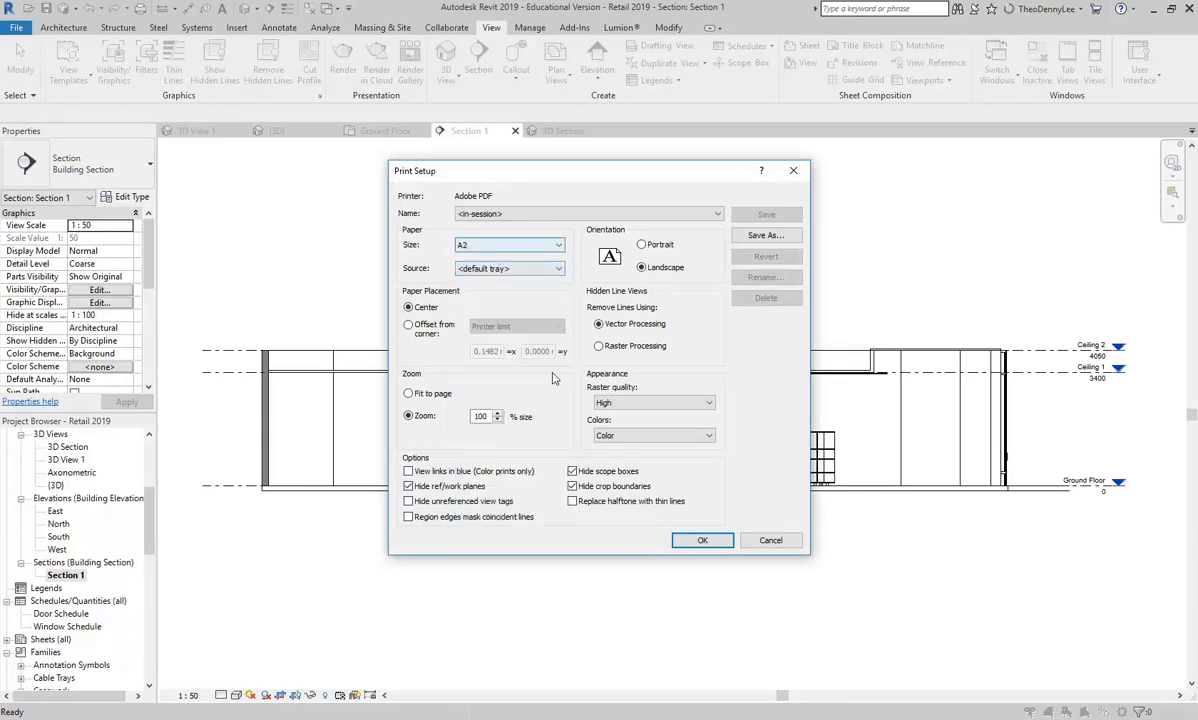
pyautogui.click(703, 541)
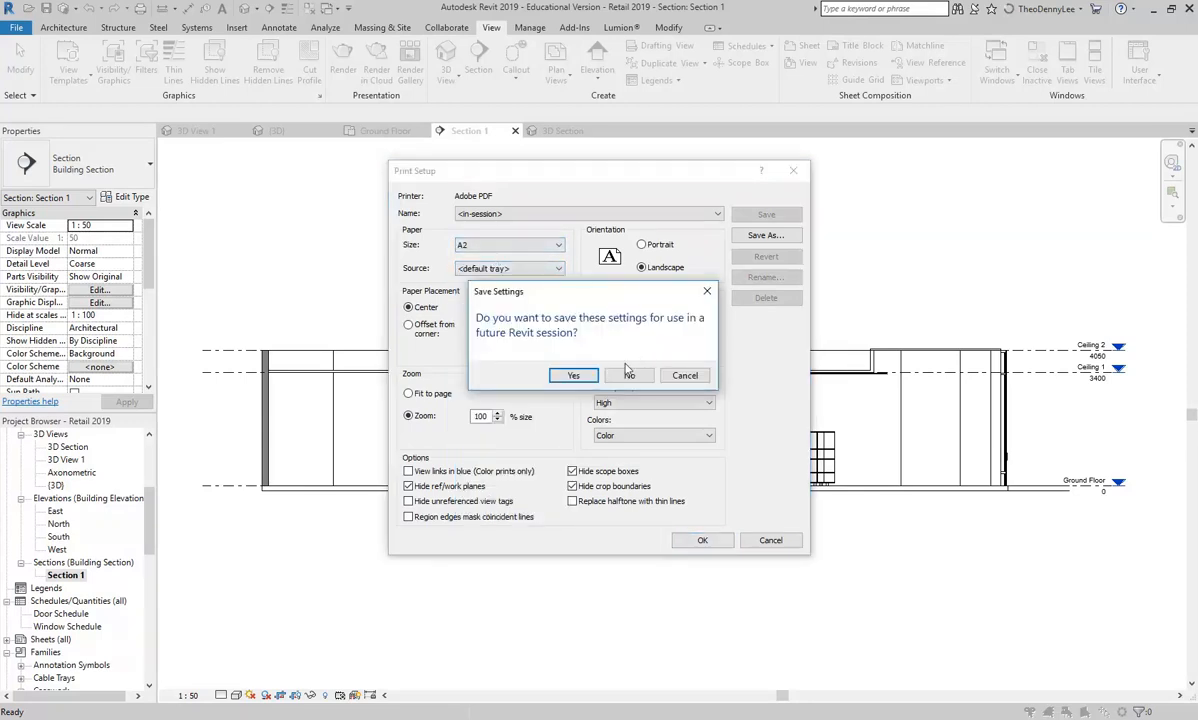
pyautogui.click(576, 370)
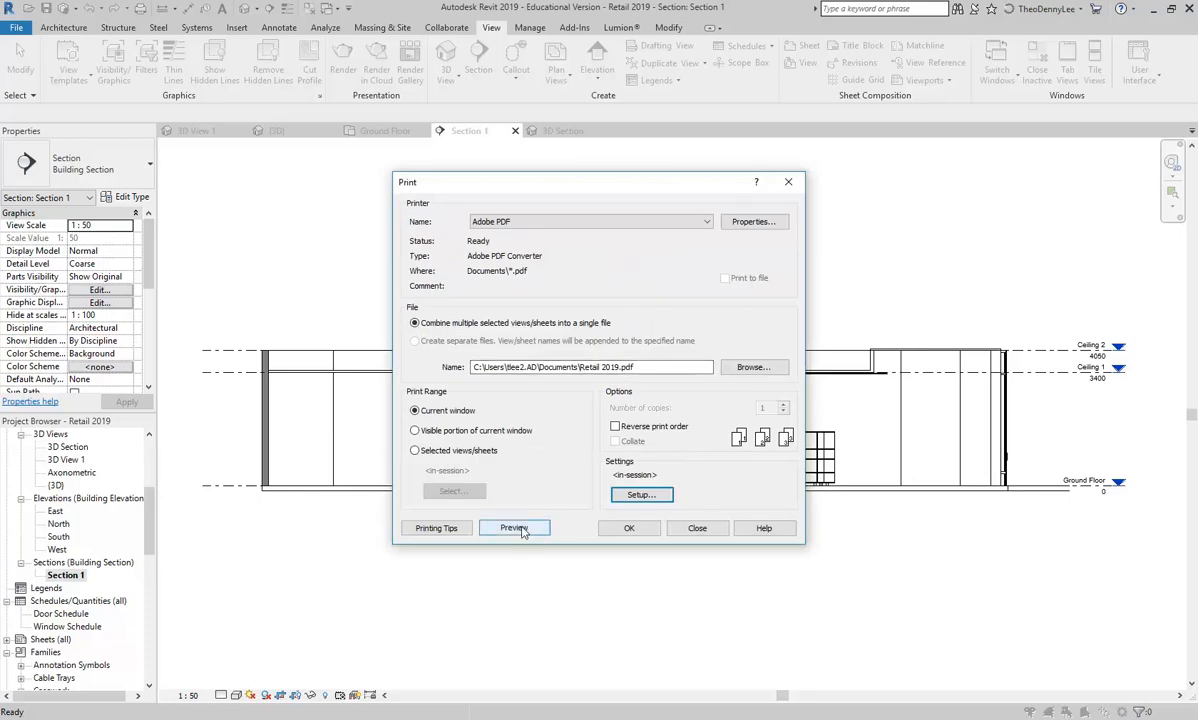
pyautogui.click(514, 528)
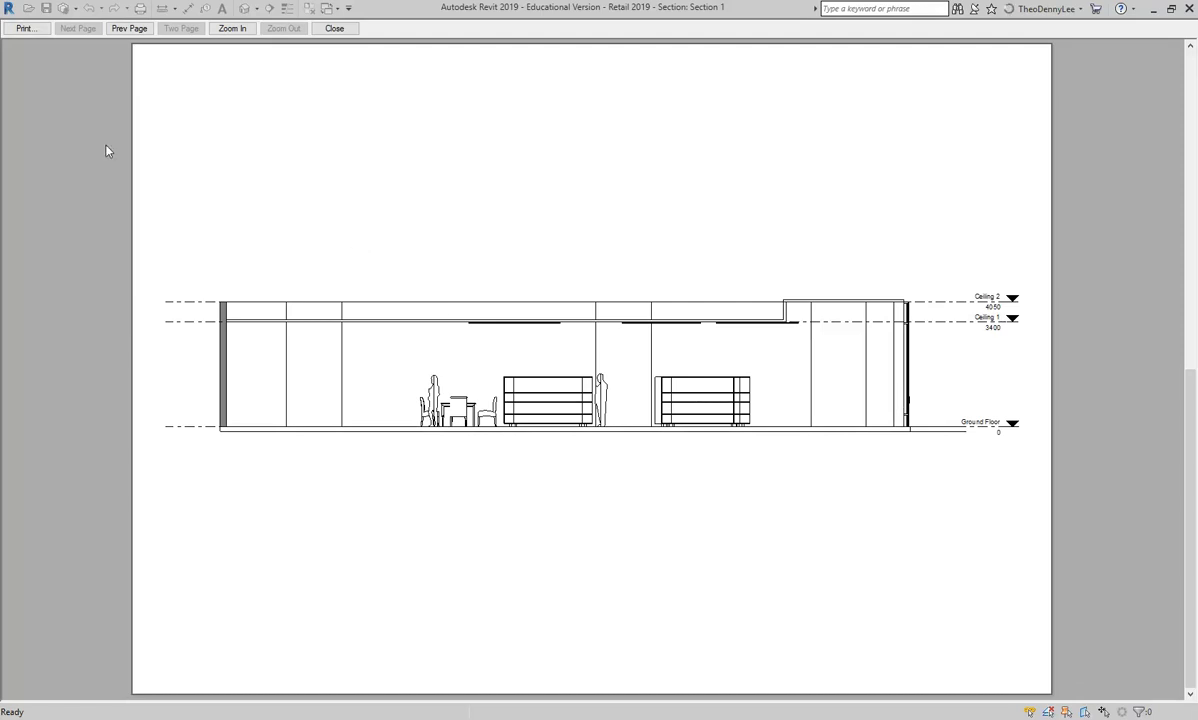
# Send the section to the PDF printer and choose the 2019 > 3D & Digital Pres > Retail Phototshop folder for the file.
pyautogui.click(21, 29)
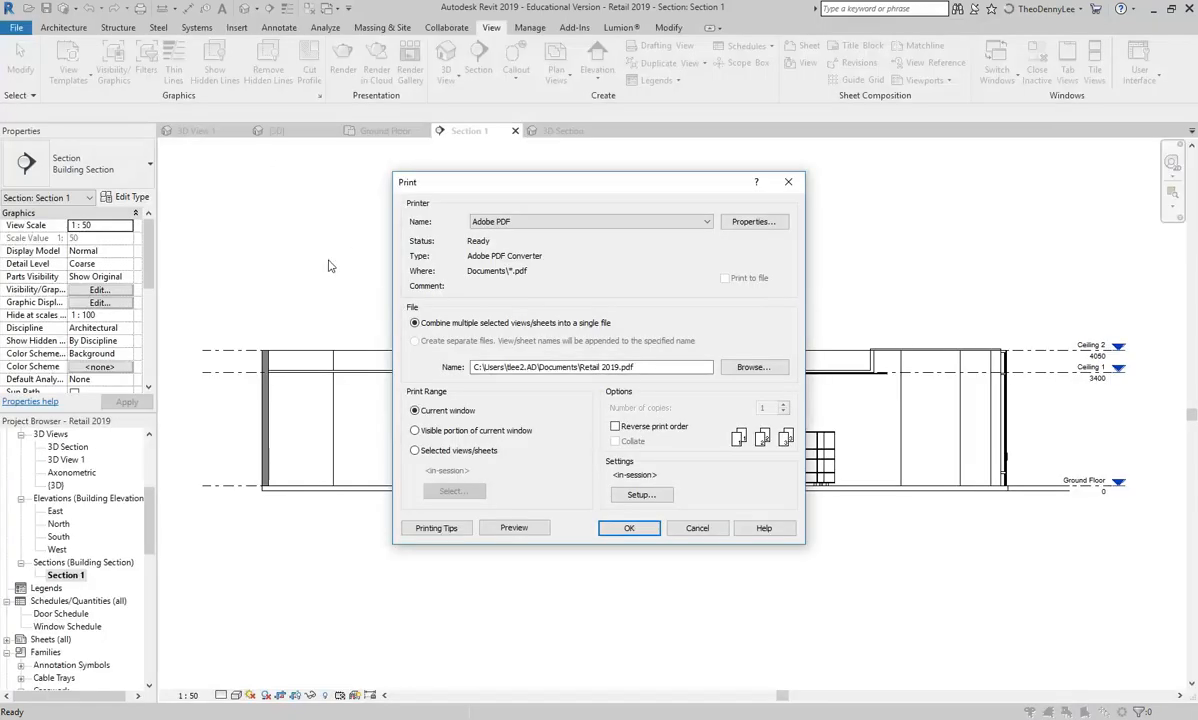
pyautogui.click(622, 530)
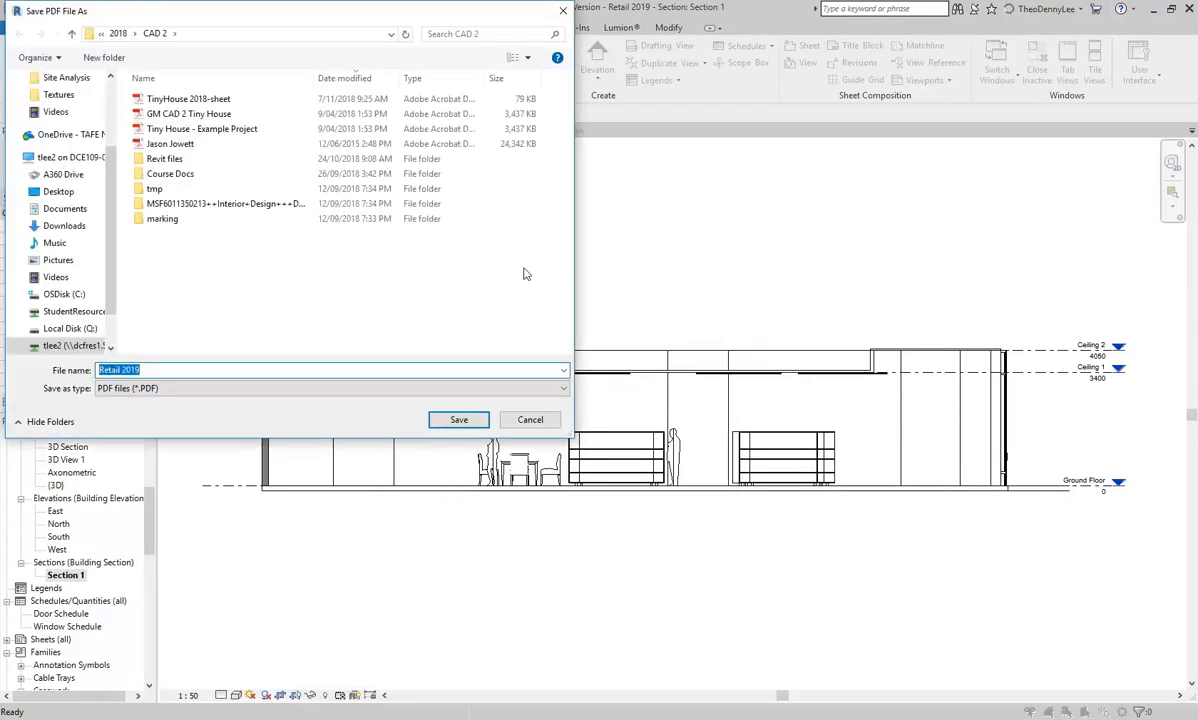
pyautogui.click(243, 77)
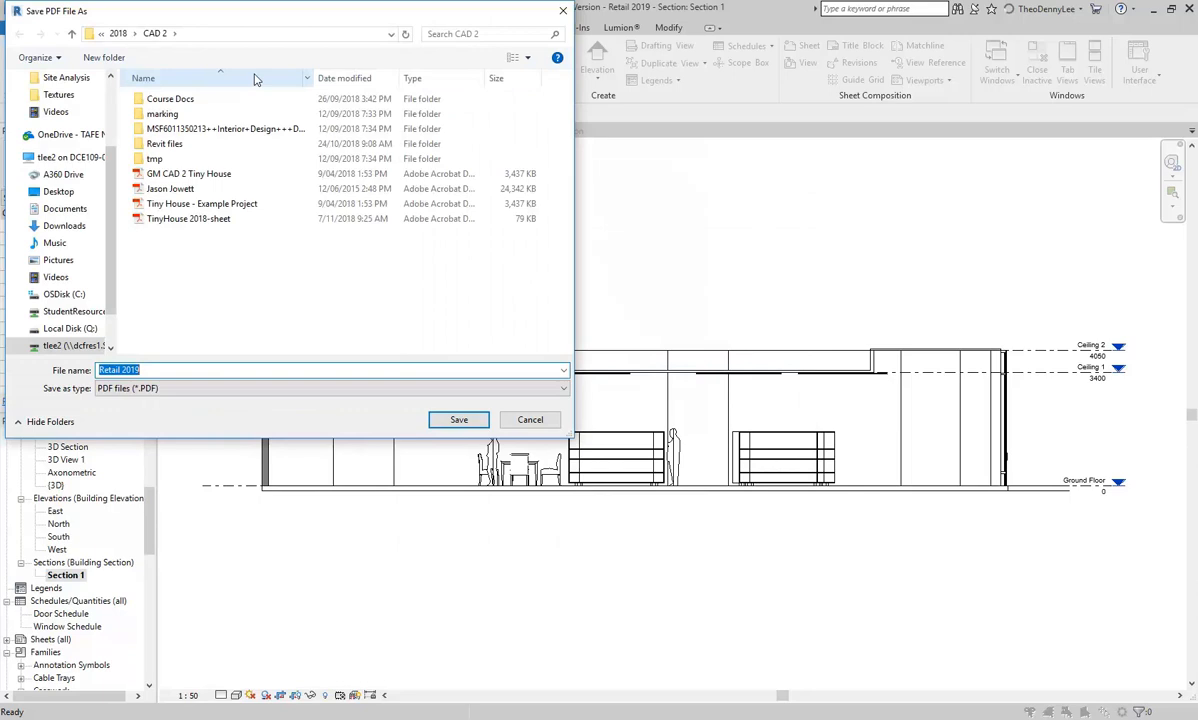
pyautogui.click(118, 33)
pyautogui.click(210, 33)
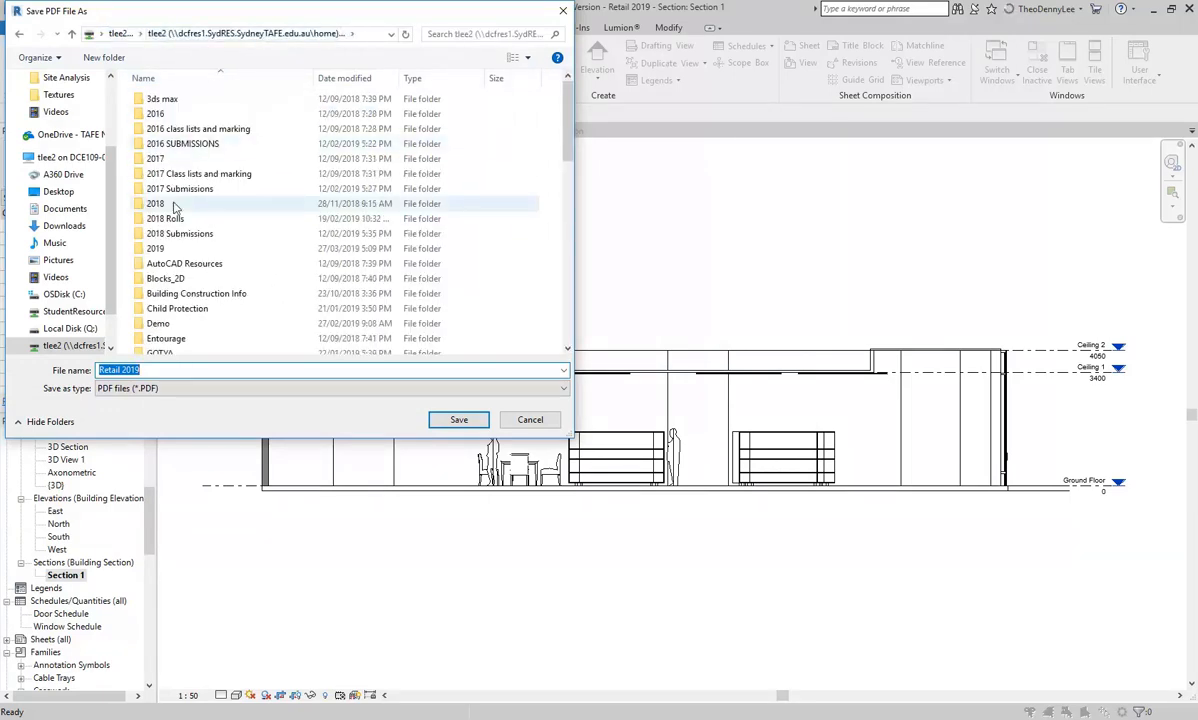
pyautogui.doubleClick(191, 249)
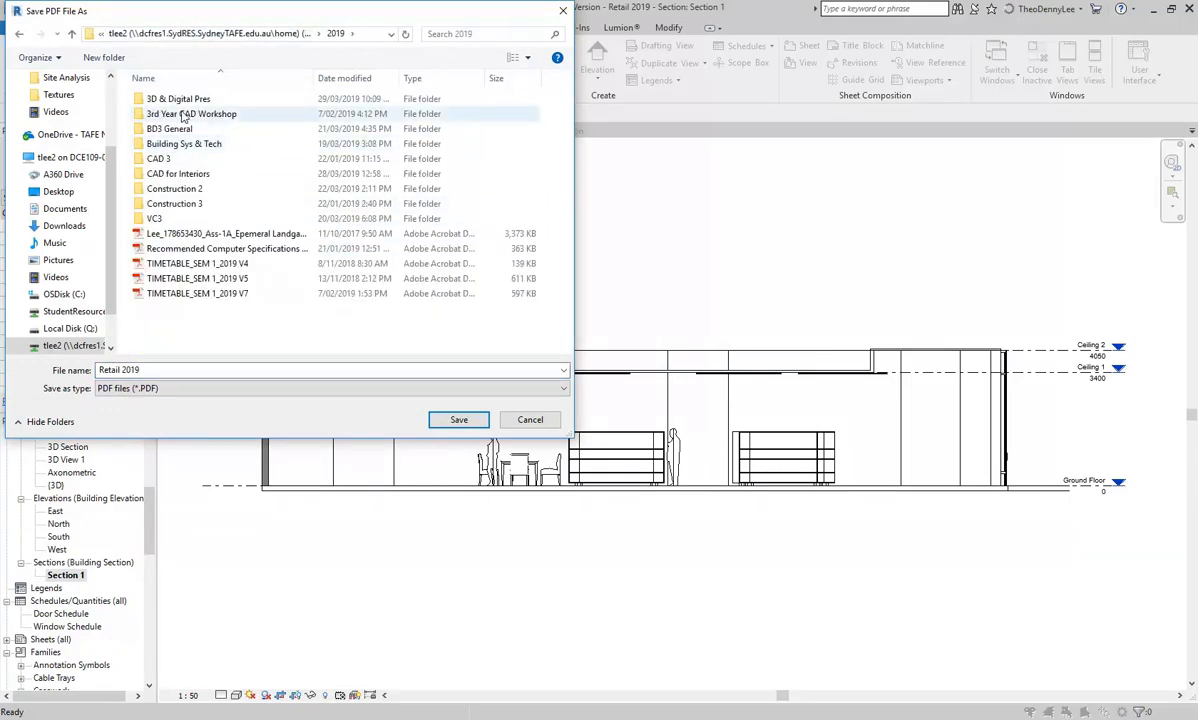
pyautogui.doubleClick(180, 102)
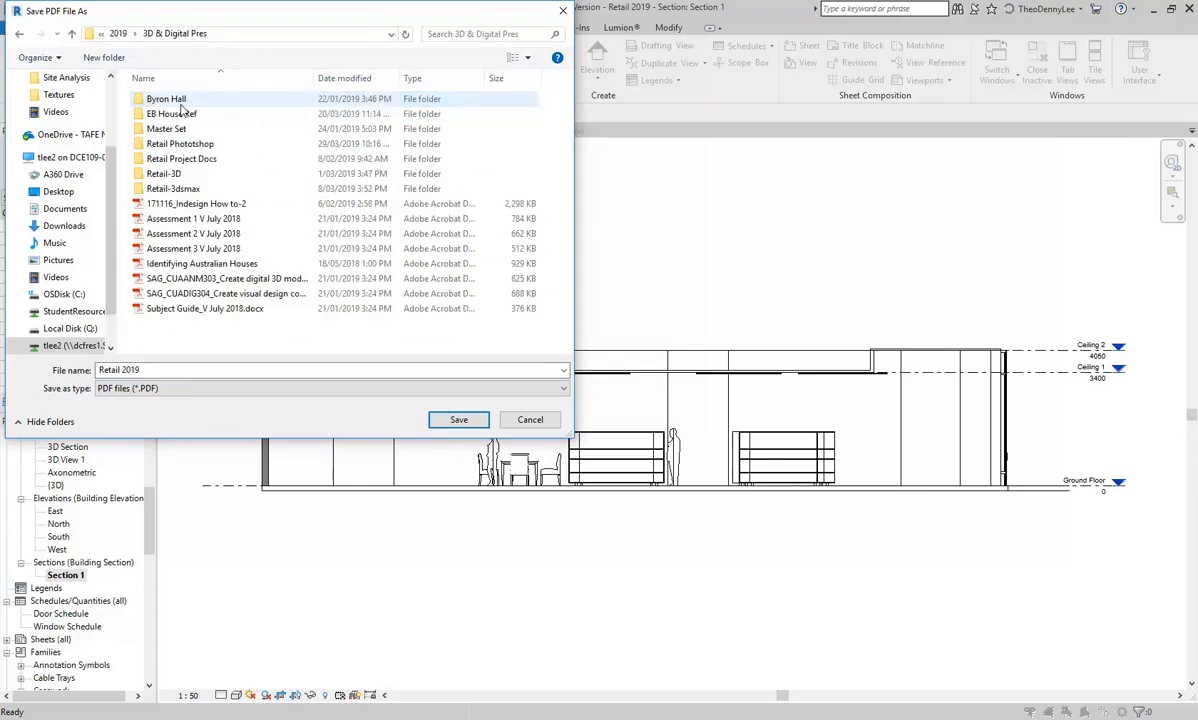
pyautogui.click(176, 146)
pyautogui.doubleClick(176, 147)
# Save the PDF as "Retail 2019 Section" and close the resulting document.
pyautogui.click(190, 370)
pyautogui.click(190, 370)
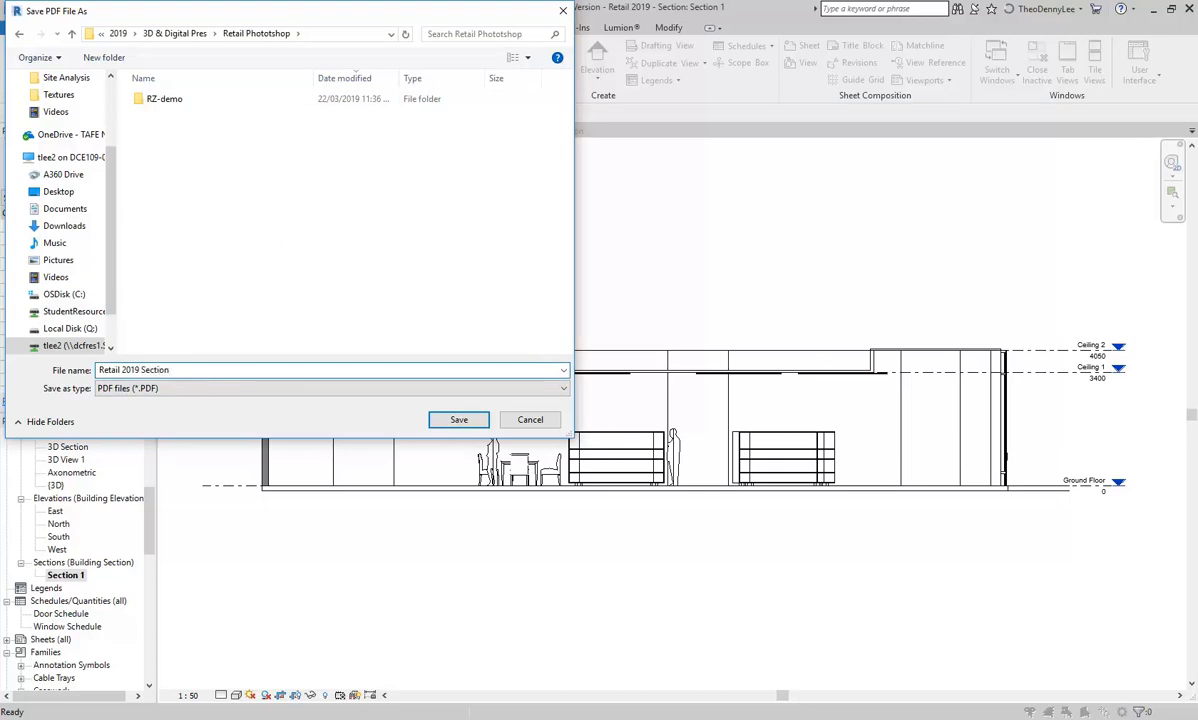
pyautogui.click(436, 419)
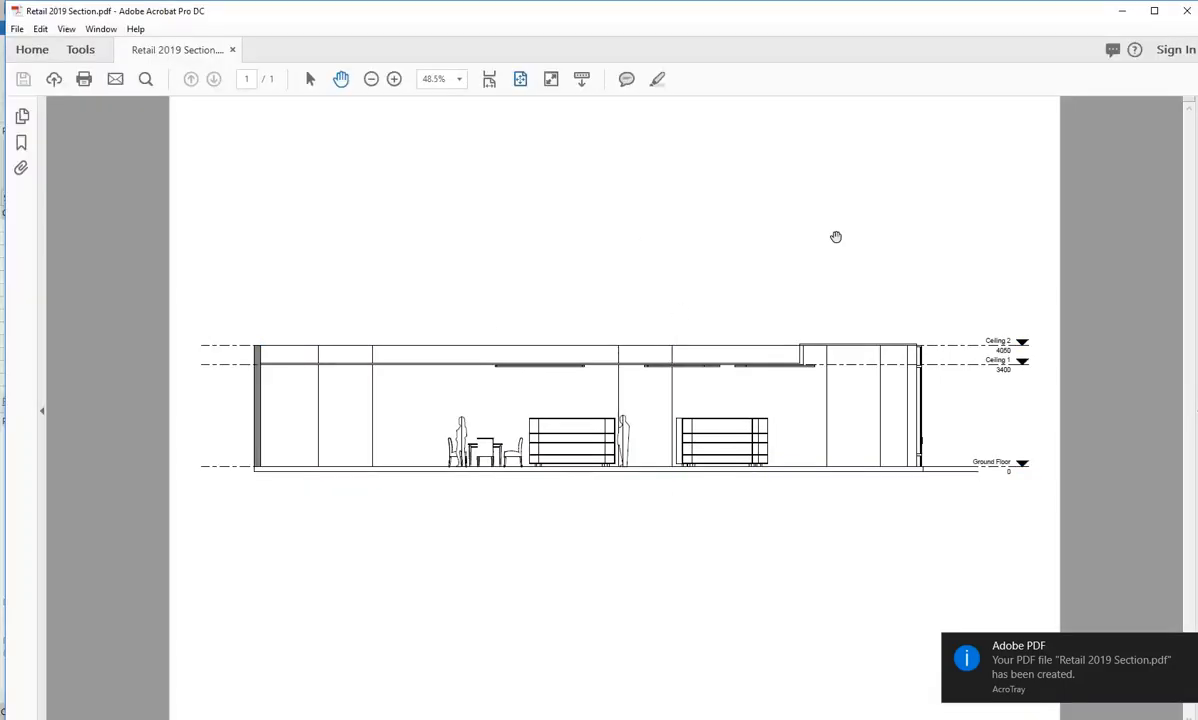
pyautogui.click(1188, 10)
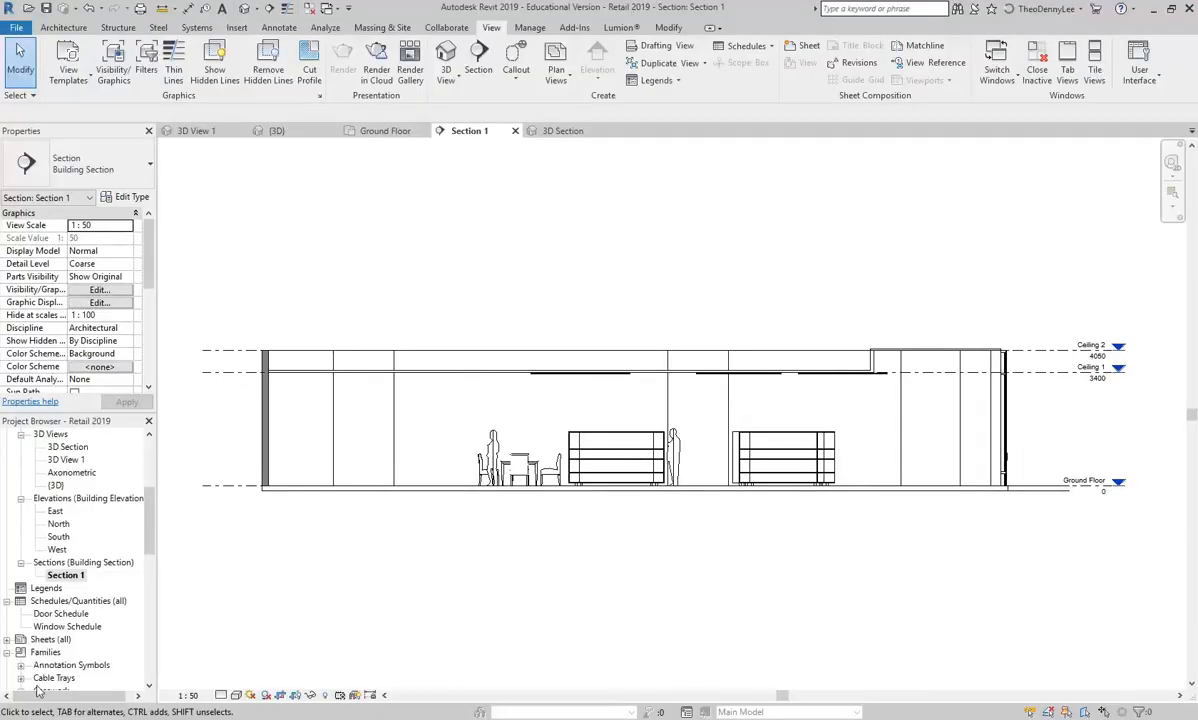
# Launch Adobe Photoshop CC 2018.
pyautogui.press('super')
pyautogui.scroll(-5, 120, 518)
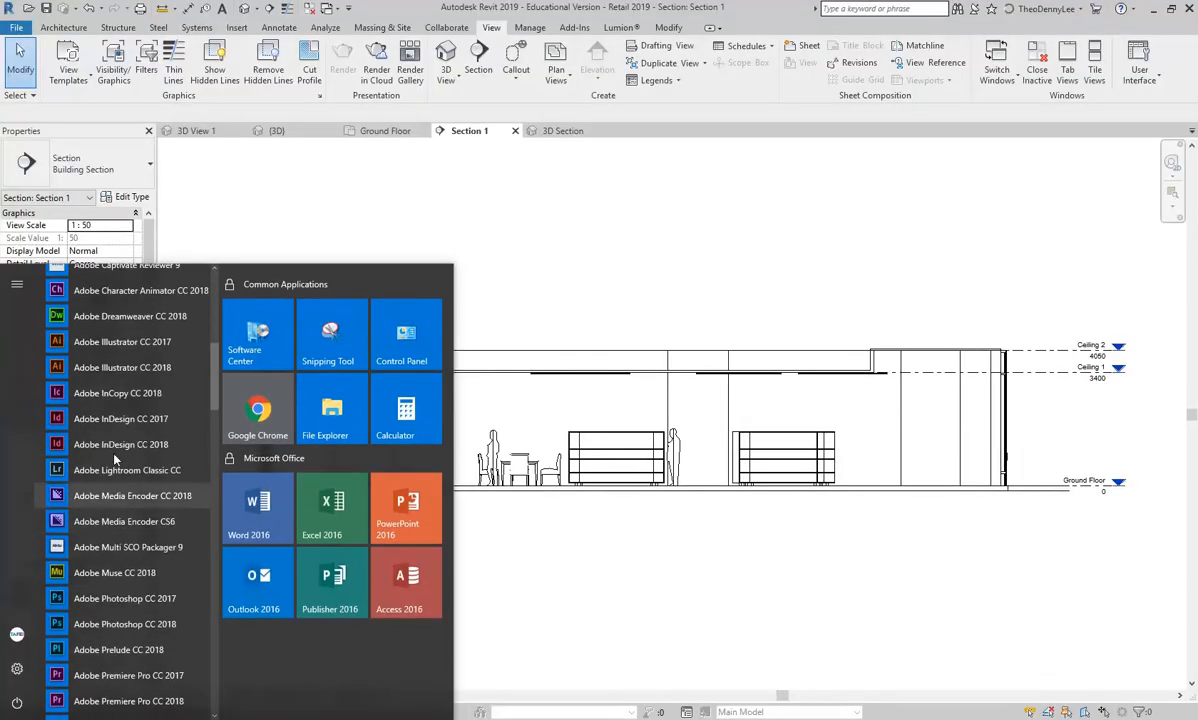
pyautogui.click(118, 624)
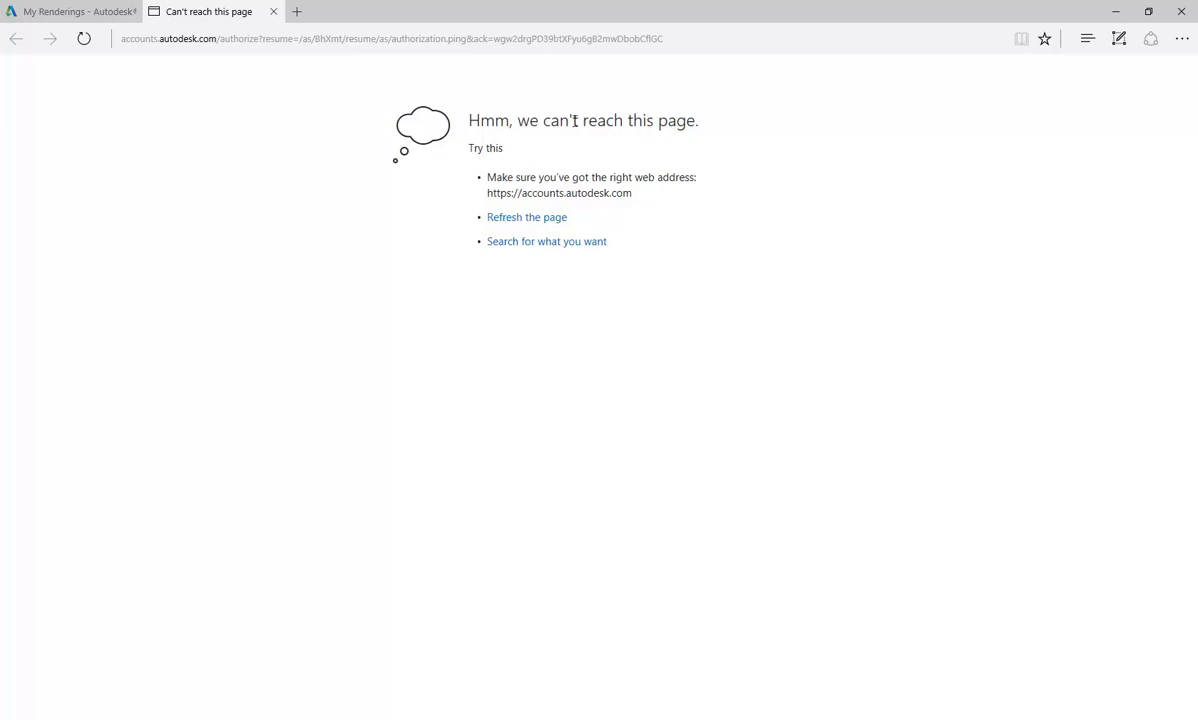
# Check the status of the Retail 2019.rvt cloud renderings on the Autodesk My Renderings page.
pyautogui.click(77, 11)
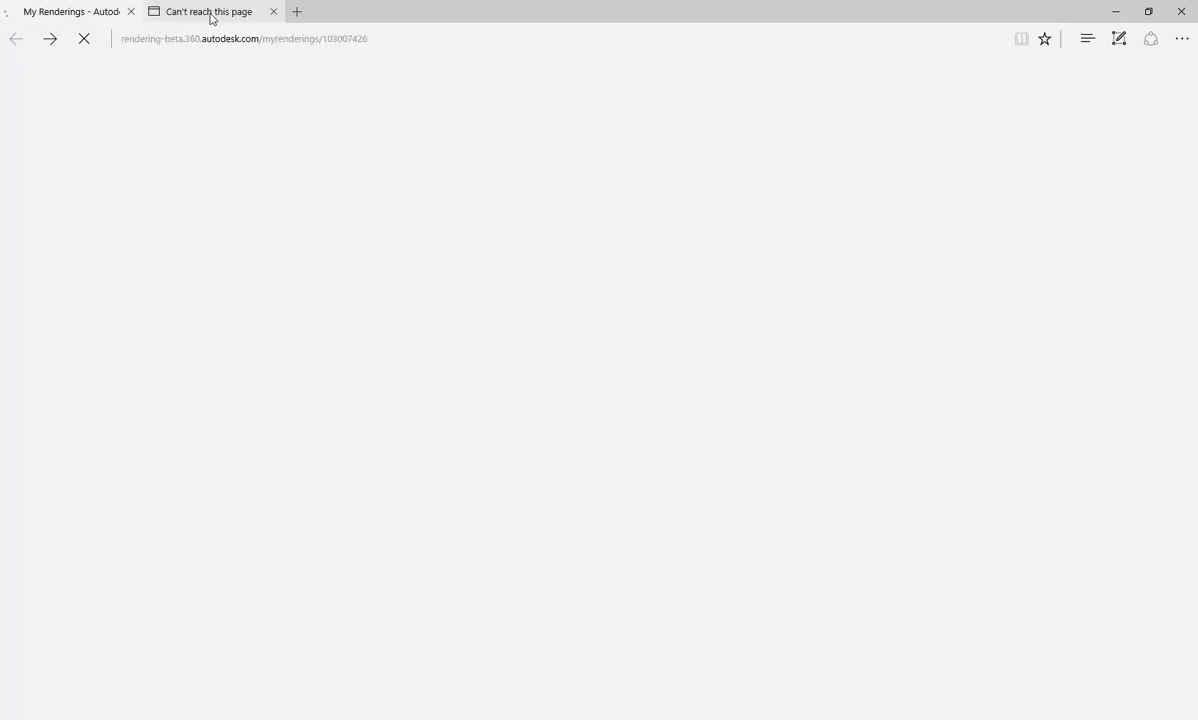
pyautogui.moveTo(210, 14)
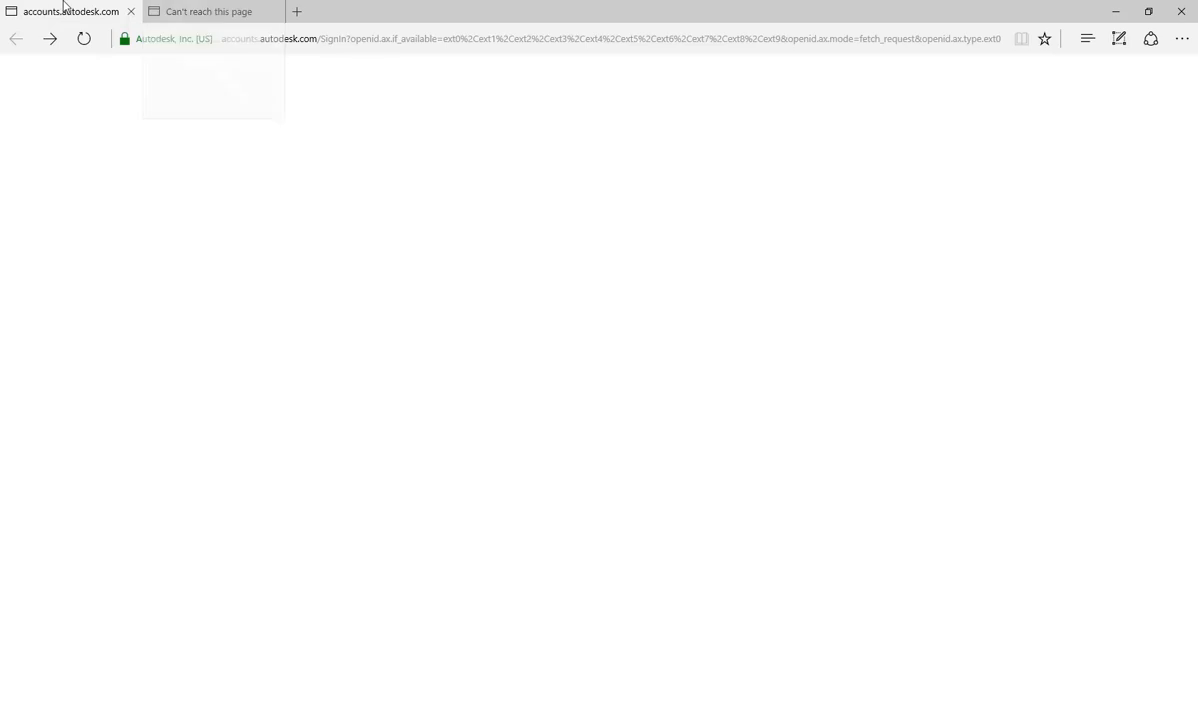
pyautogui.click(214, 11)
pyautogui.click(66, 16)
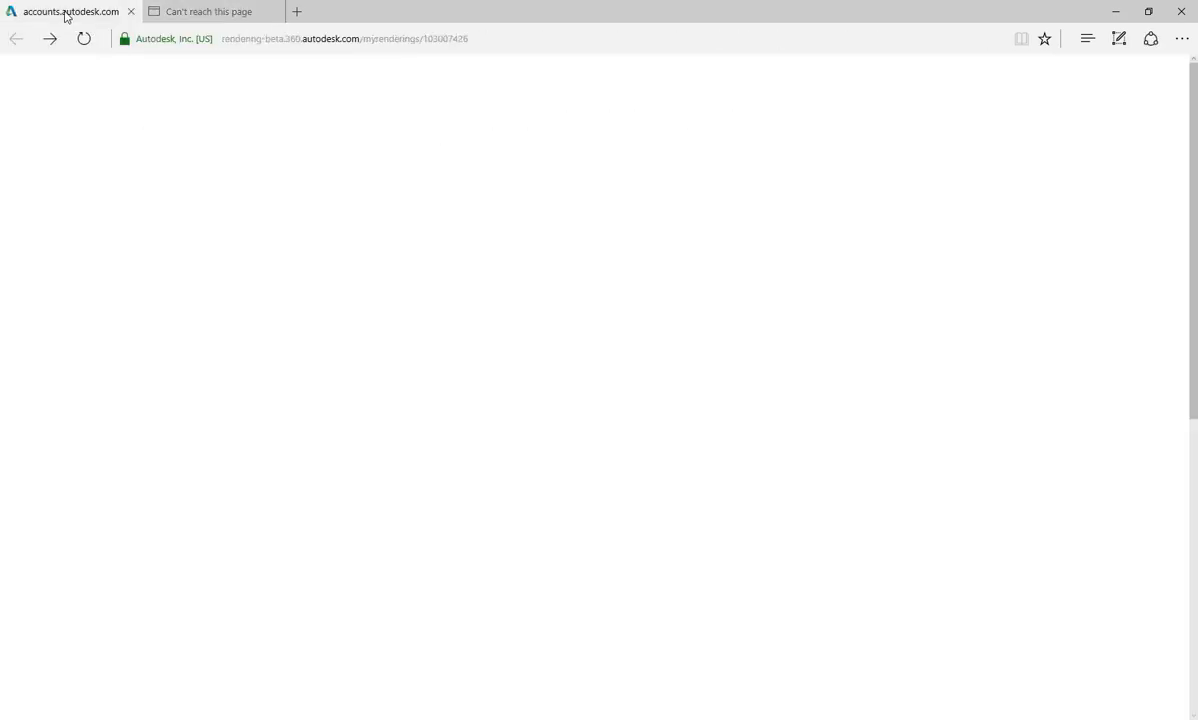
pyautogui.click(190, 12)
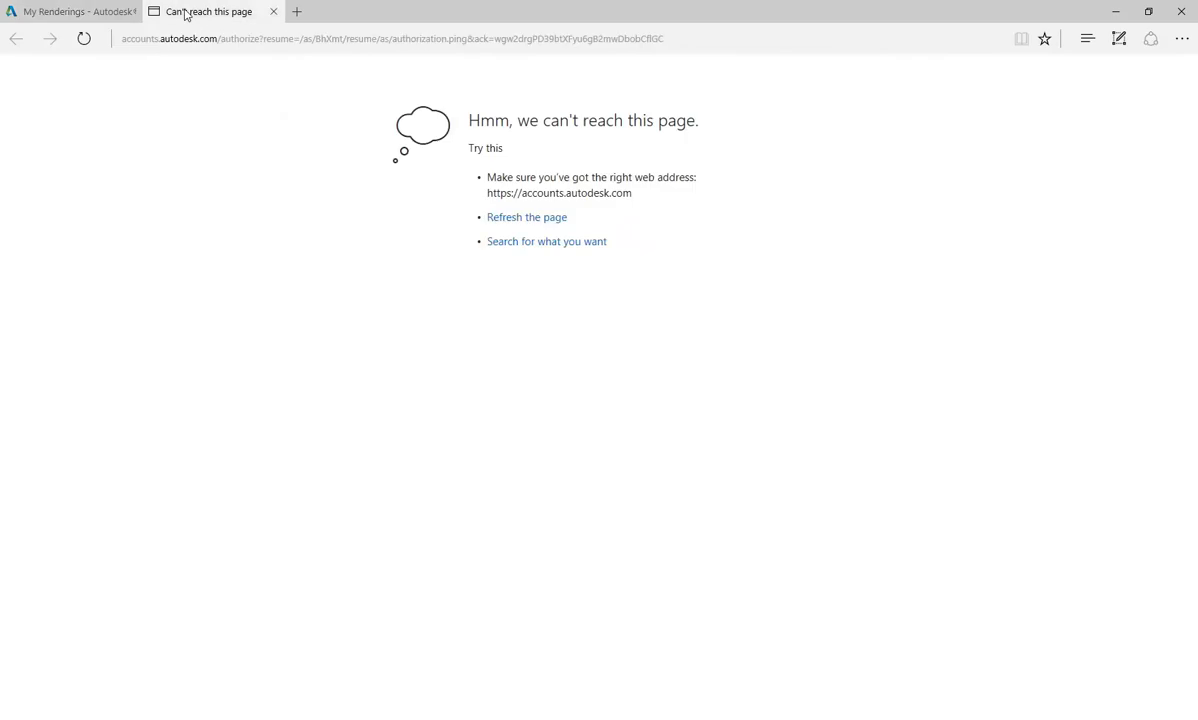
pyautogui.click(44, 11)
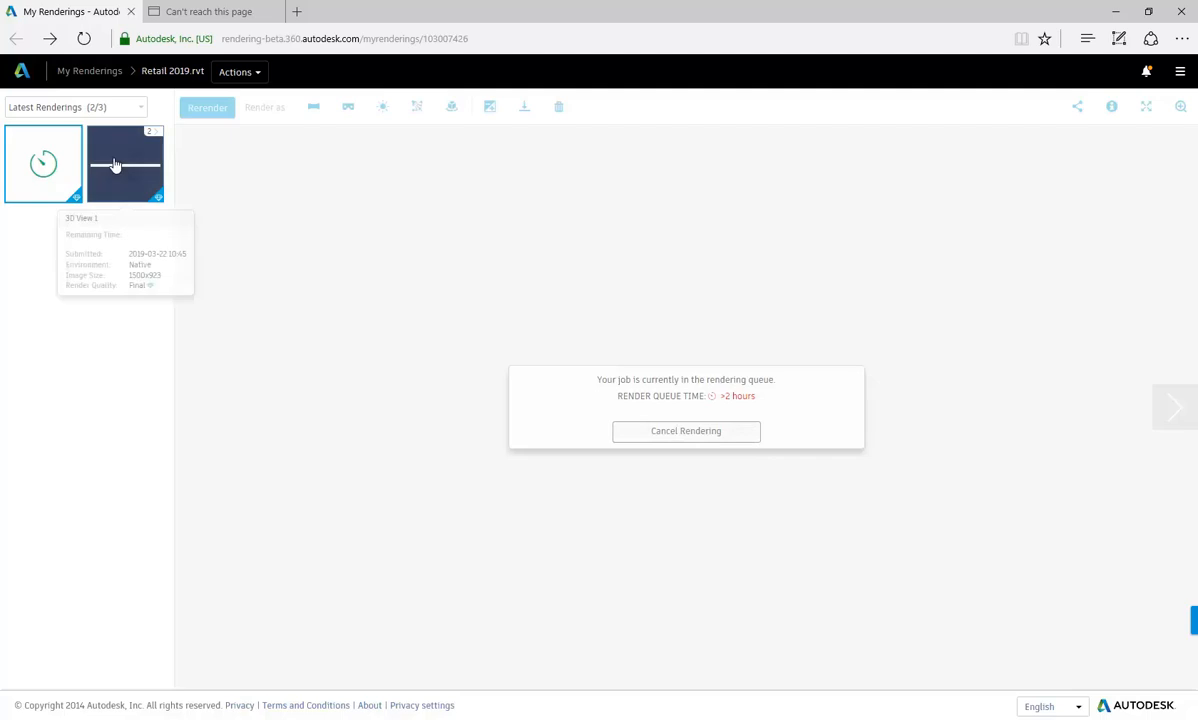
pyautogui.moveTo(134, 187)
pyautogui.moveTo(35, 181)
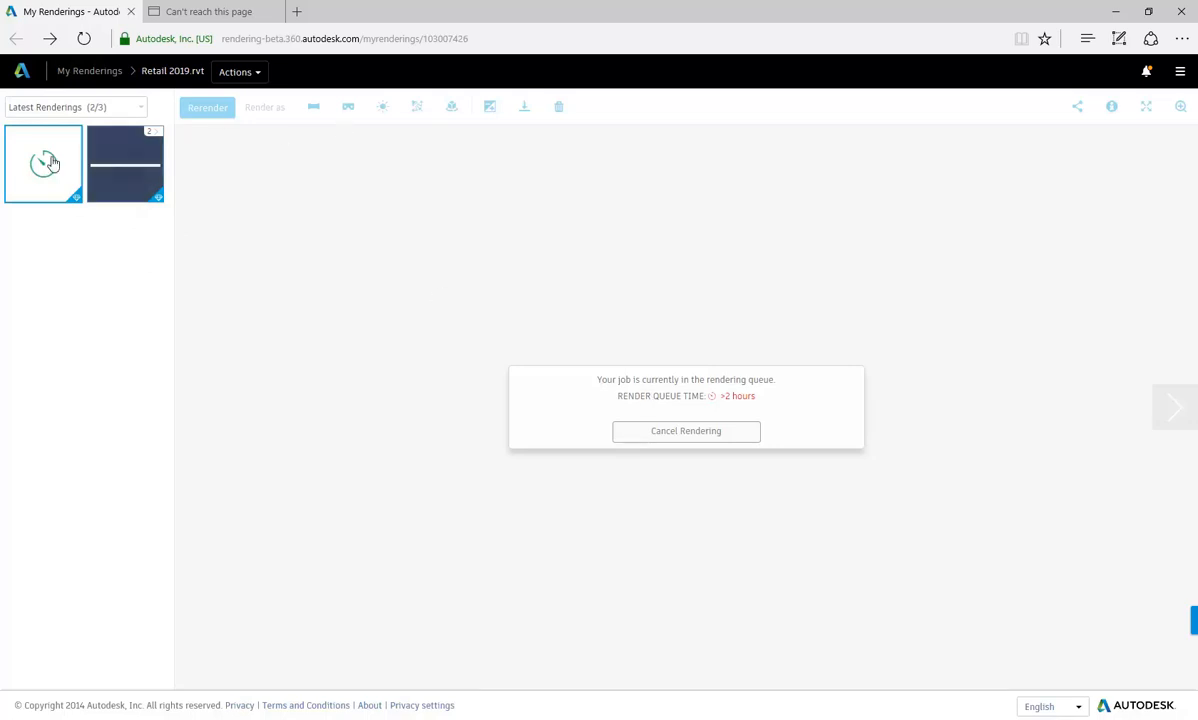
# Minimize the browser and switch to Photoshop.
pyautogui.click(1115, 11)
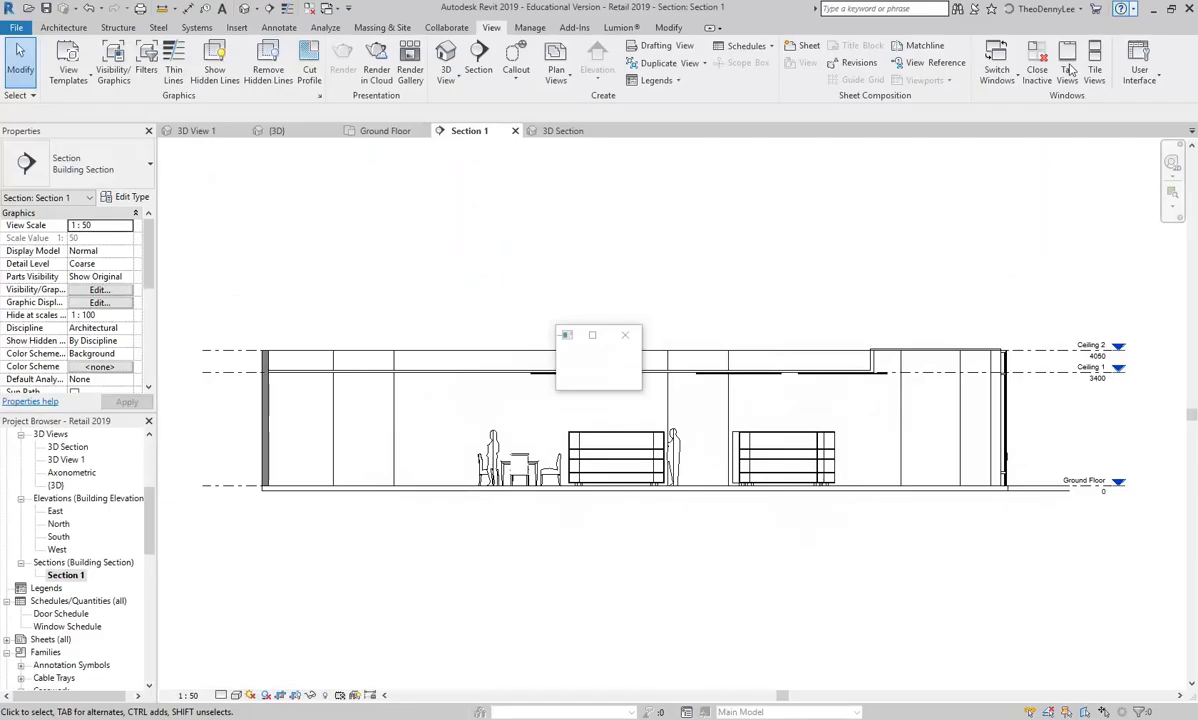
pyautogui.click(495, 718)
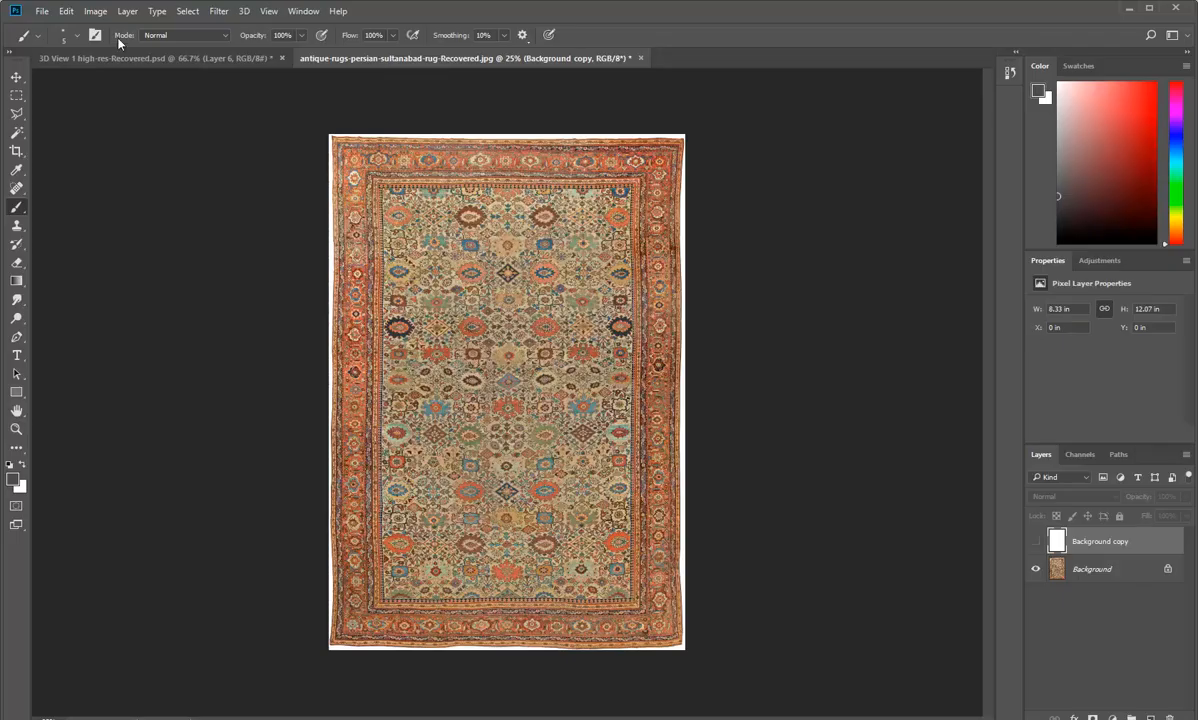
# Open the "Retail 2019 Section" PDF and the "3D Section" JPG together from the 2019 > 3D & Digital Pres > Retail Phototshop folder.
pyautogui.click(42, 11)
pyautogui.click(51, 41)
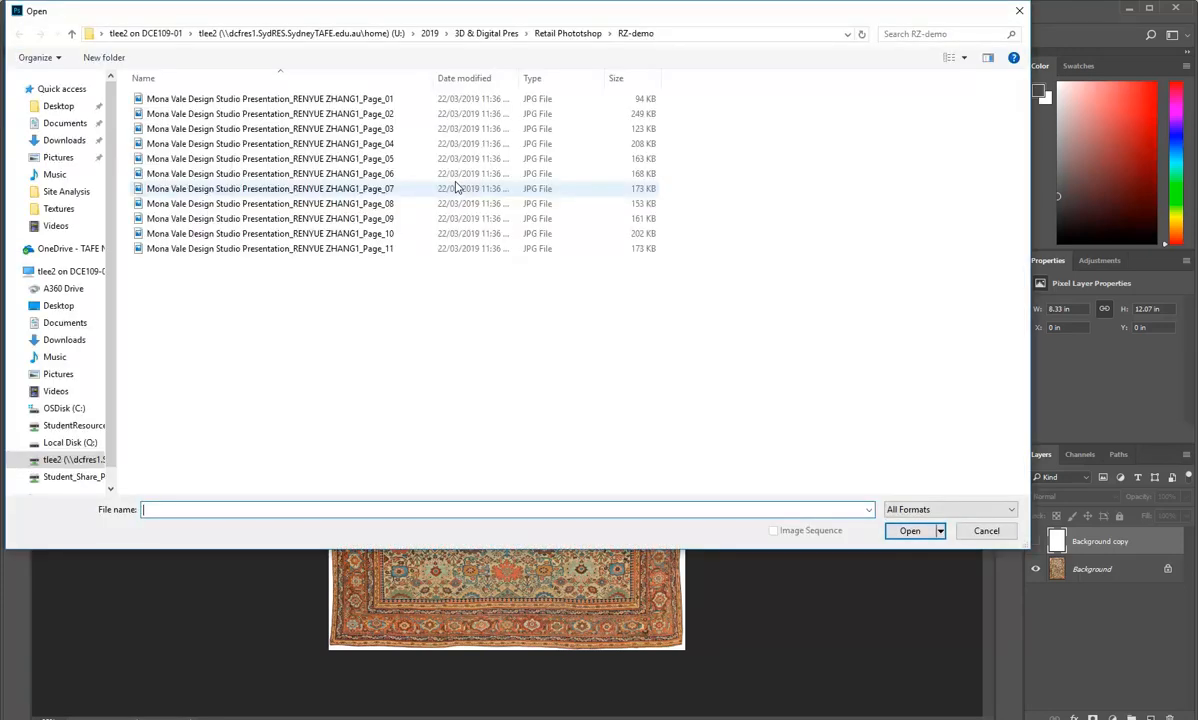
pyautogui.click(430, 34)
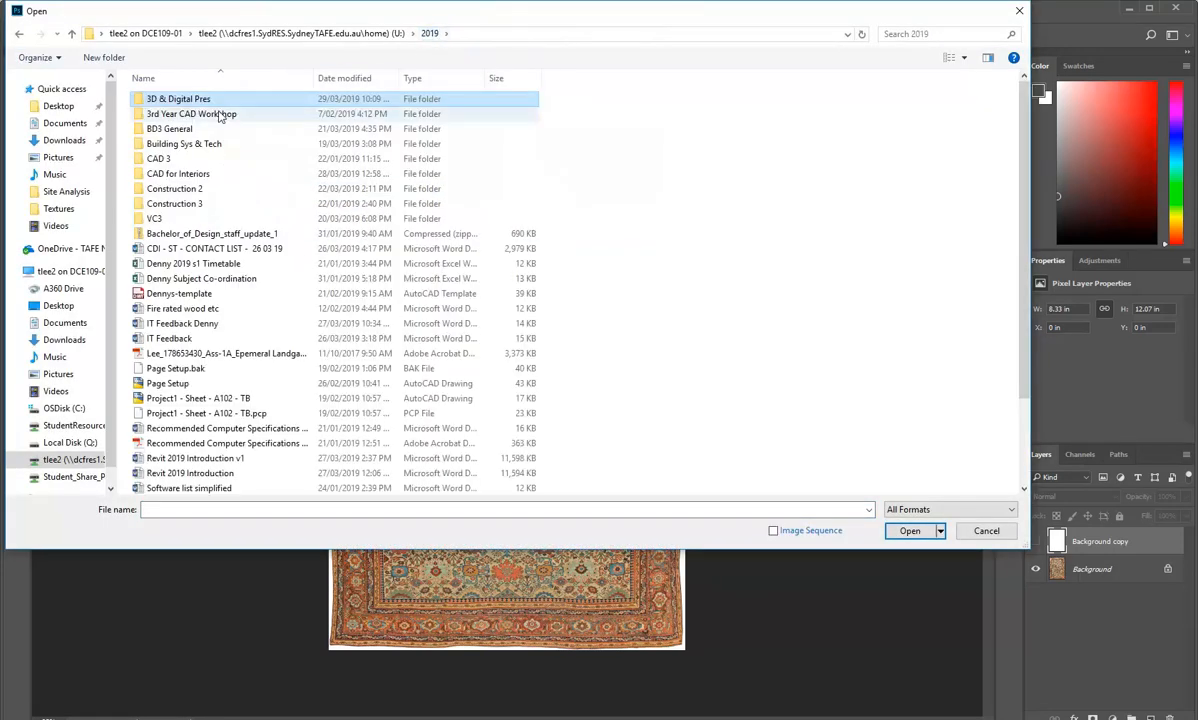
pyautogui.doubleClick(180, 99)
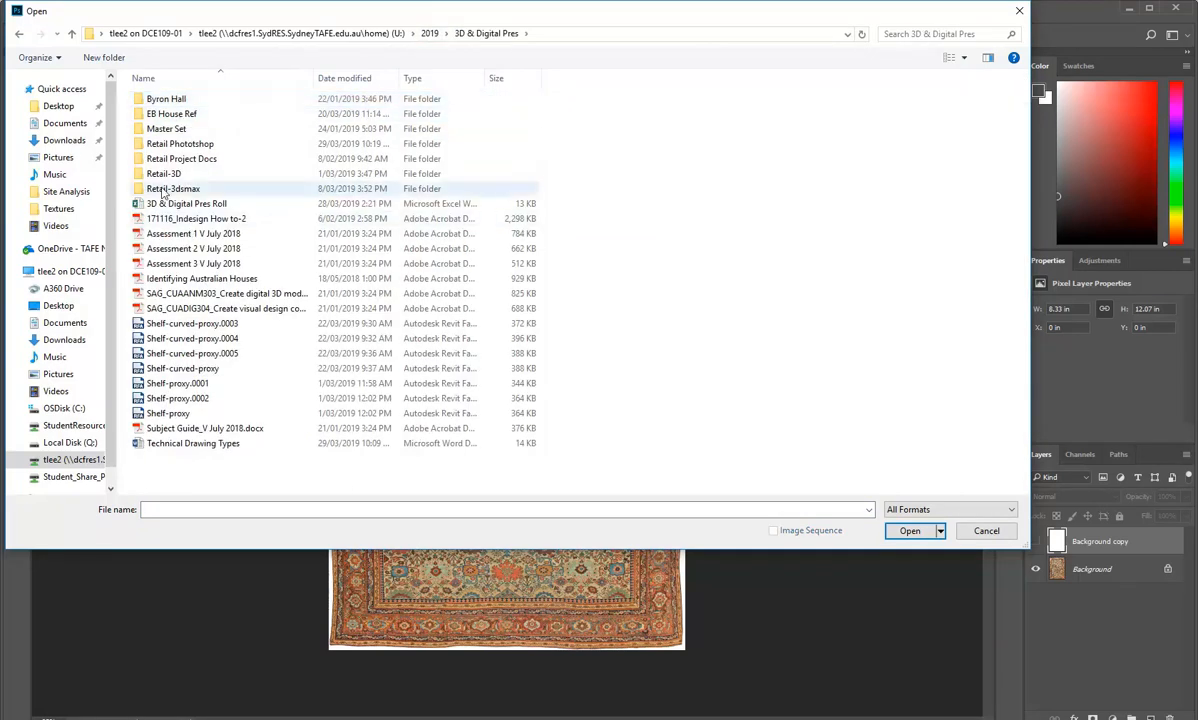
pyautogui.doubleClick(156, 143)
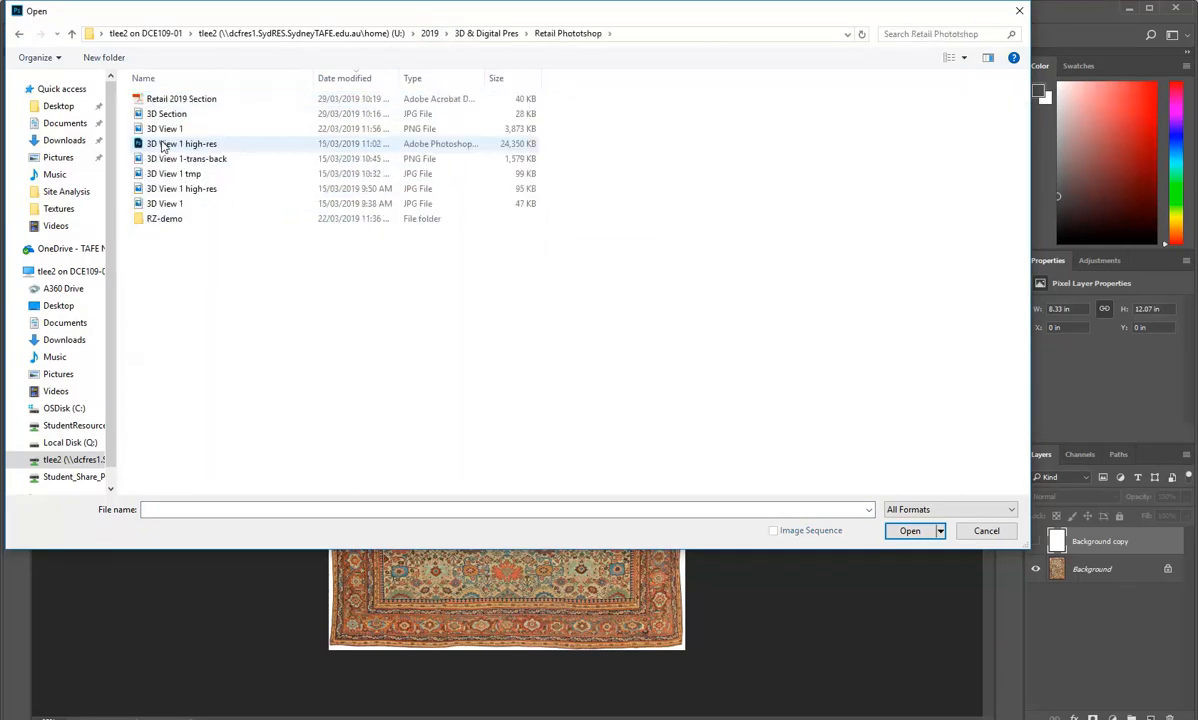
pyautogui.click(188, 103)
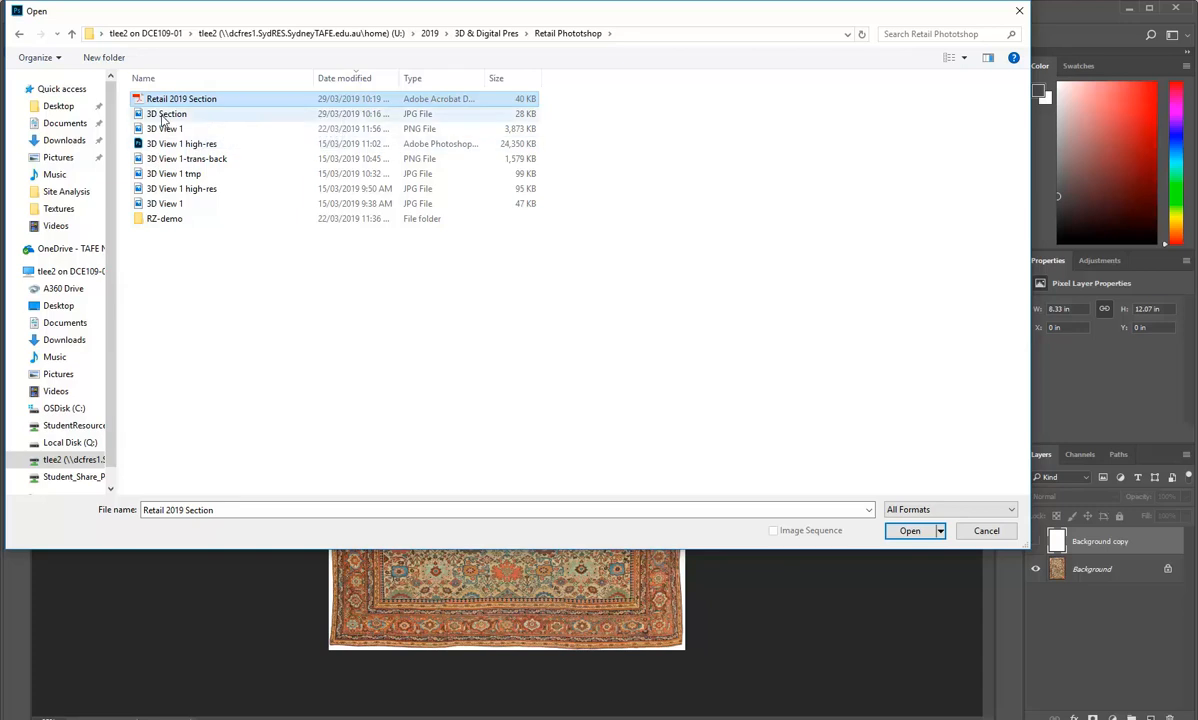
pyautogui.keyDown('ctrl'); pyautogui.click(166, 117); pyautogui.keyUp('ctrl')
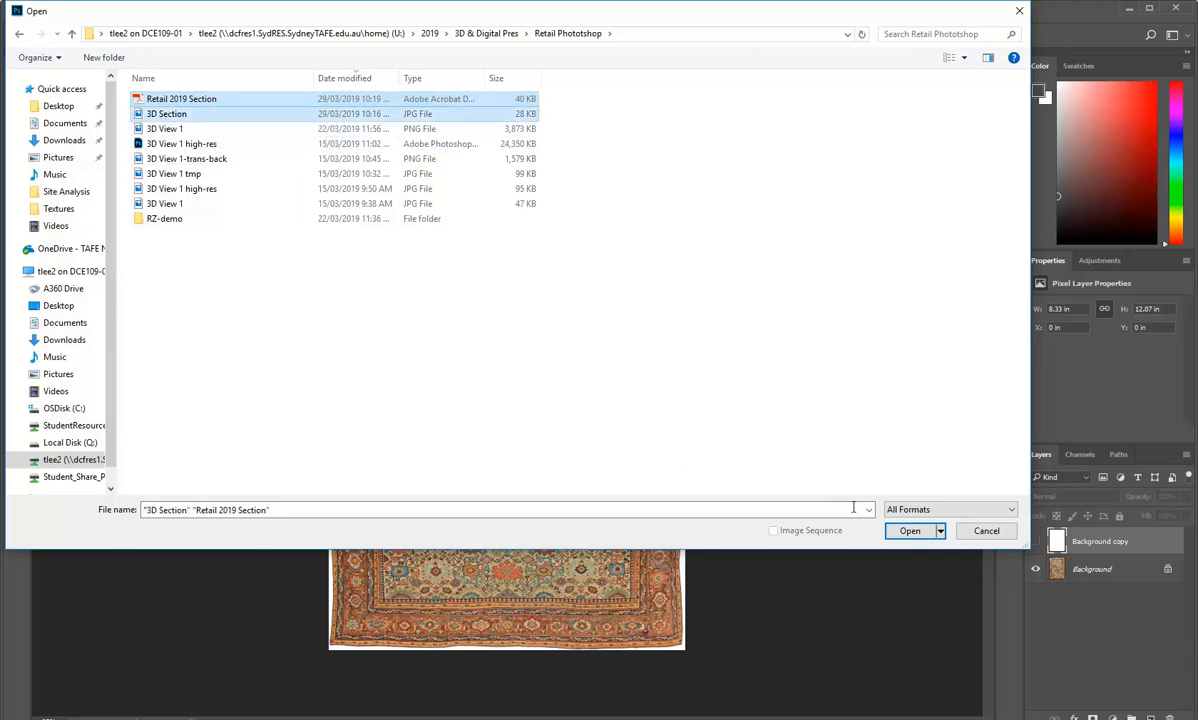
pyautogui.click(910, 531)
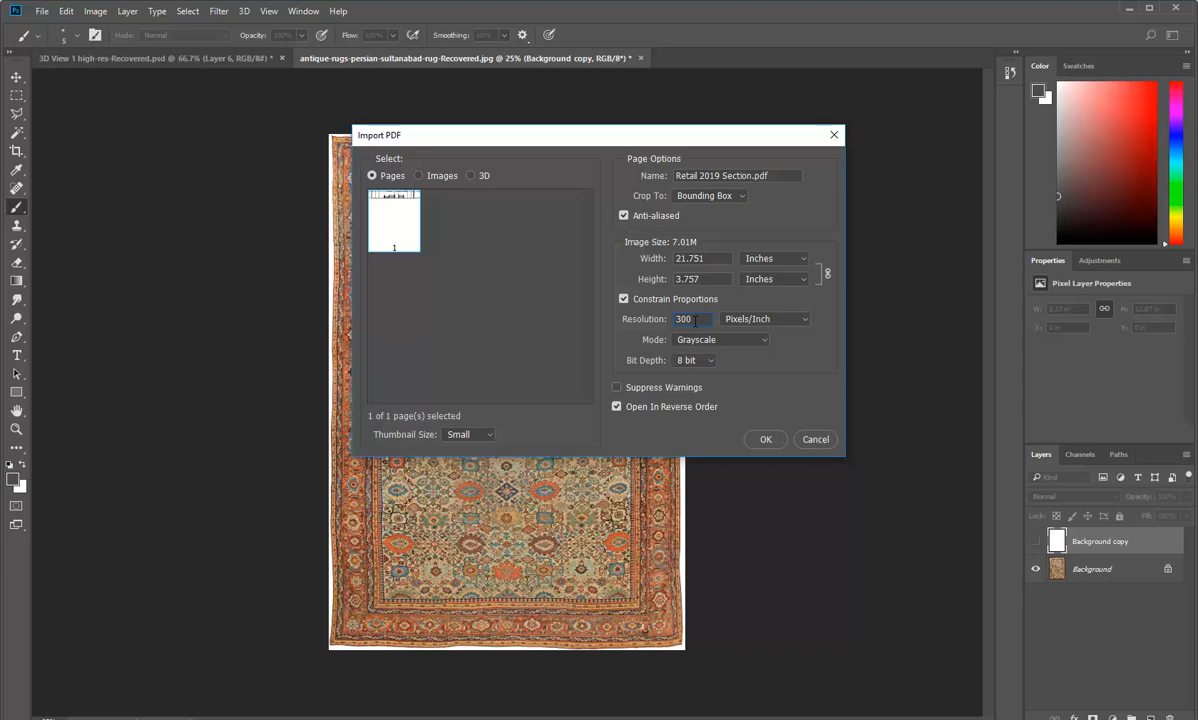
# Import the Retail 2019 Section PDF page at 300 pixels/inch in Grayscale mode.
pyautogui.moveTo(695, 320); pyautogui.dragTo(636, 321)
pyautogui.click(700, 320)
pyautogui.click(765, 440)
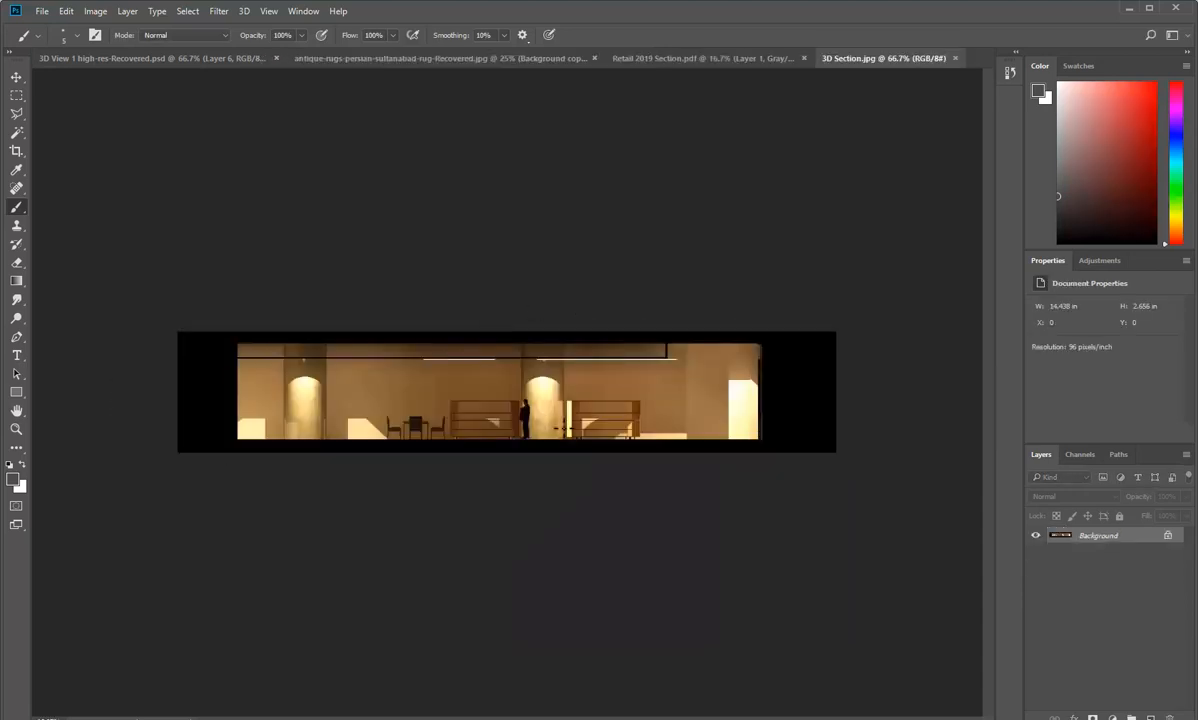
# Compare the two section documents, select the entire 3D Section.jpg image and copy it.
pyautogui.click(694, 58)
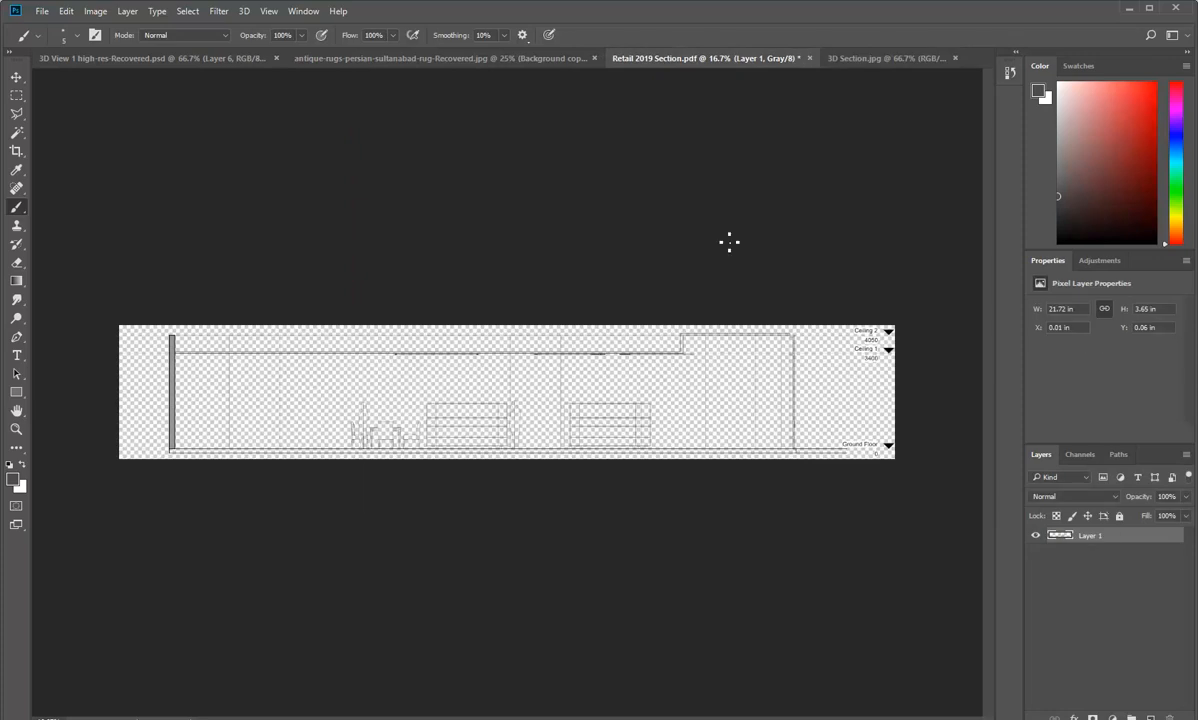
pyautogui.click(885, 58)
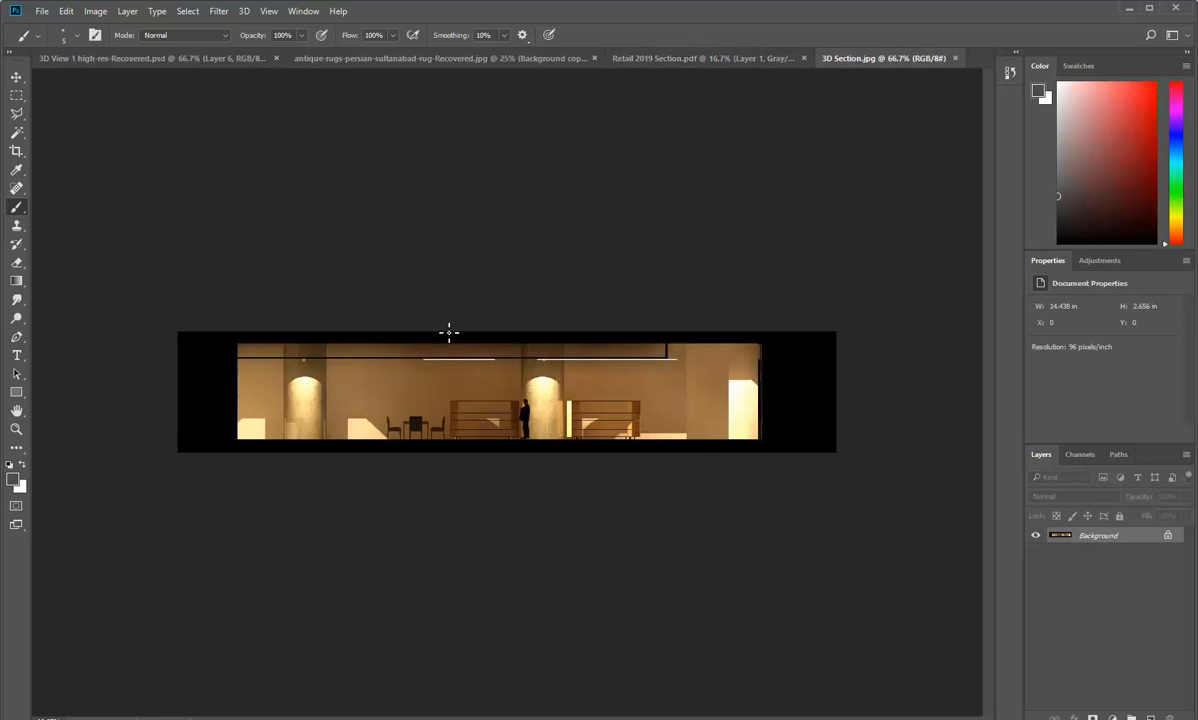
pyautogui.click(197, 14)
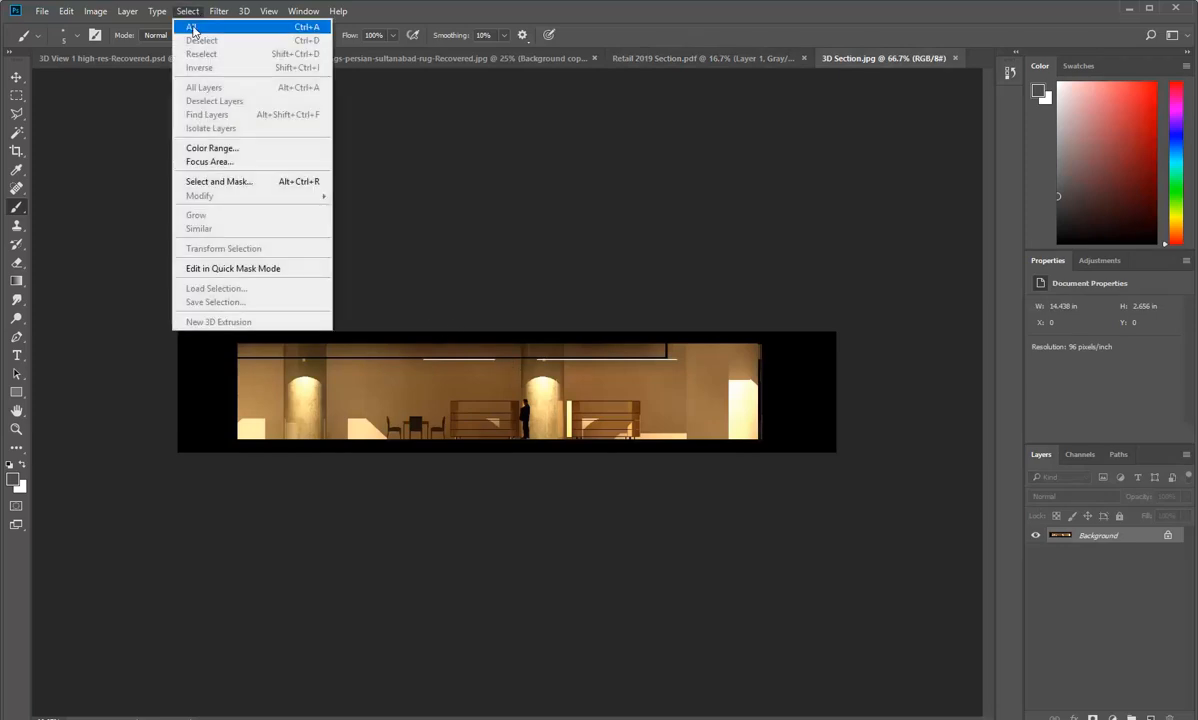
pyautogui.click(193, 28)
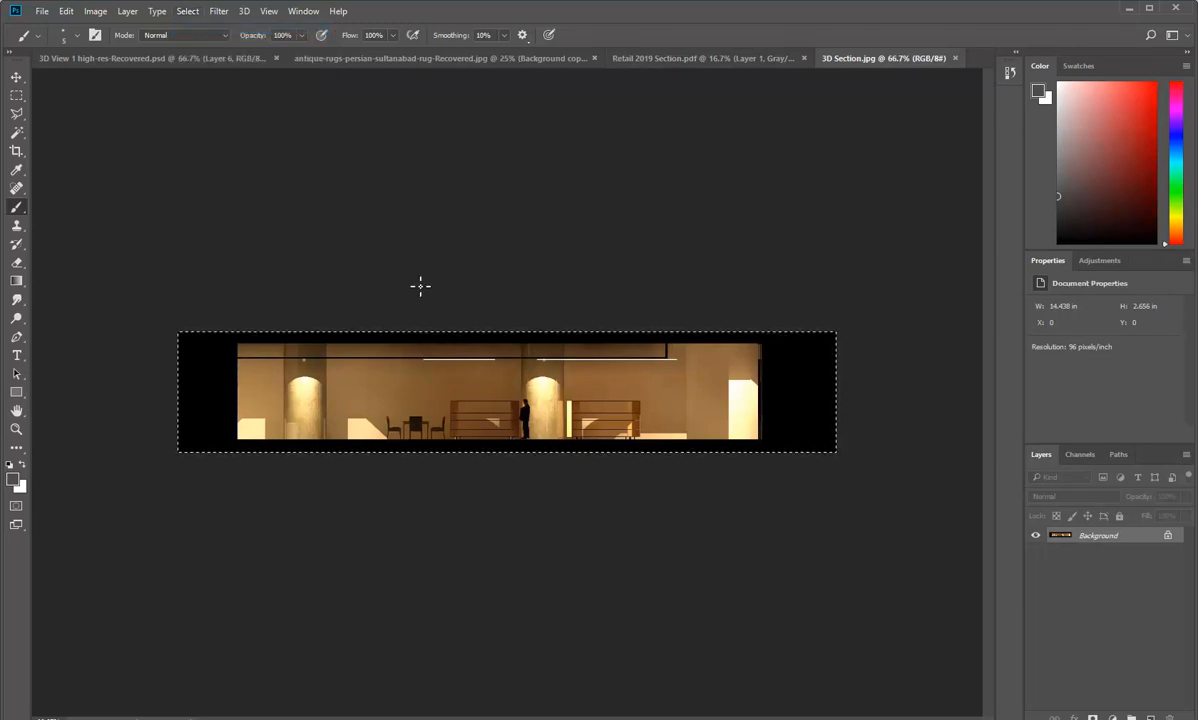
pyautogui.click(695, 57)
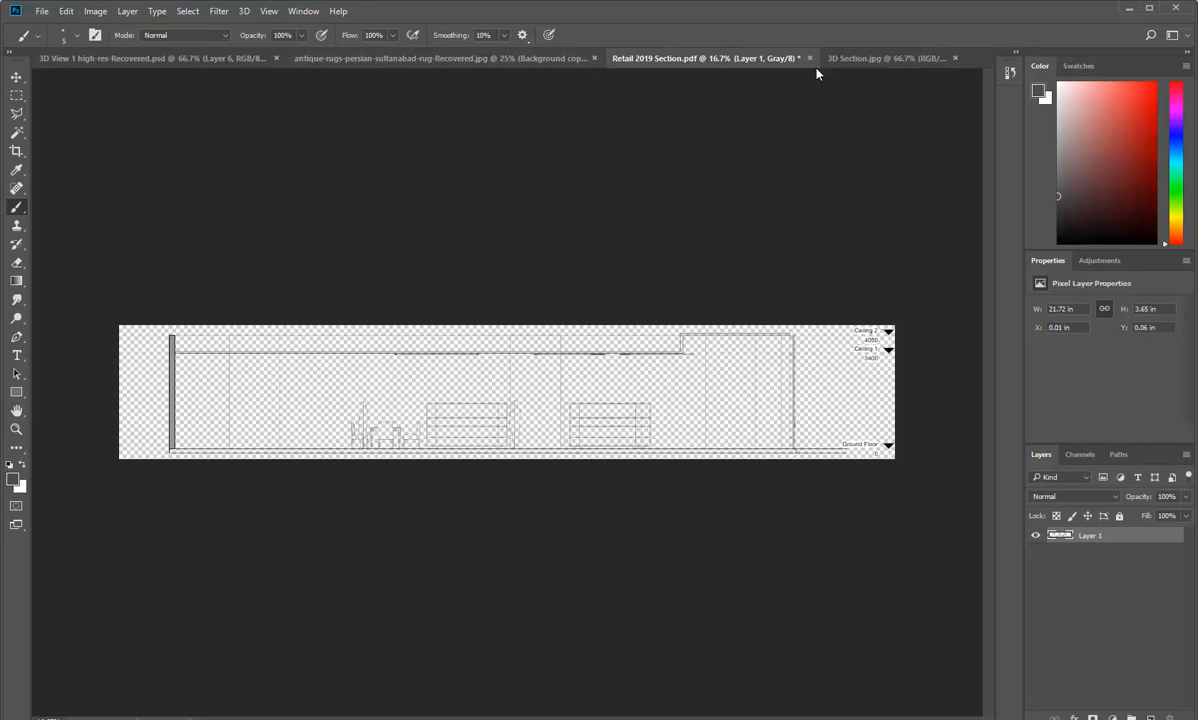
pyautogui.click(886, 60)
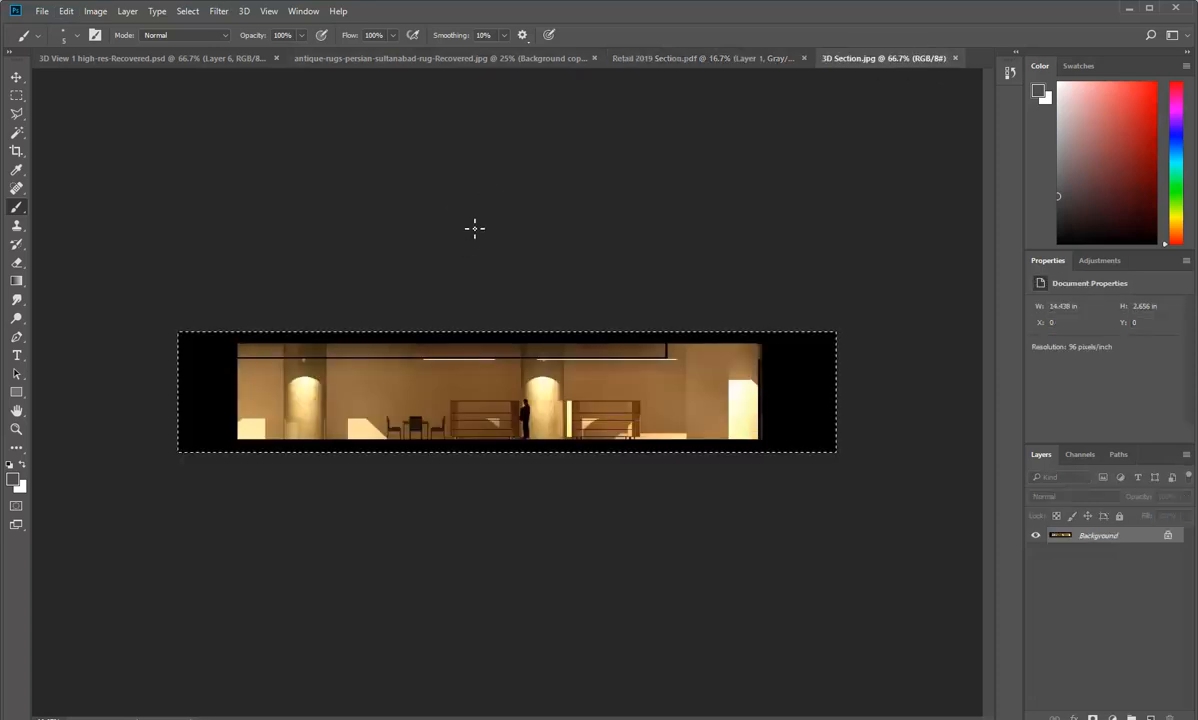
pyautogui.click(65, 11)
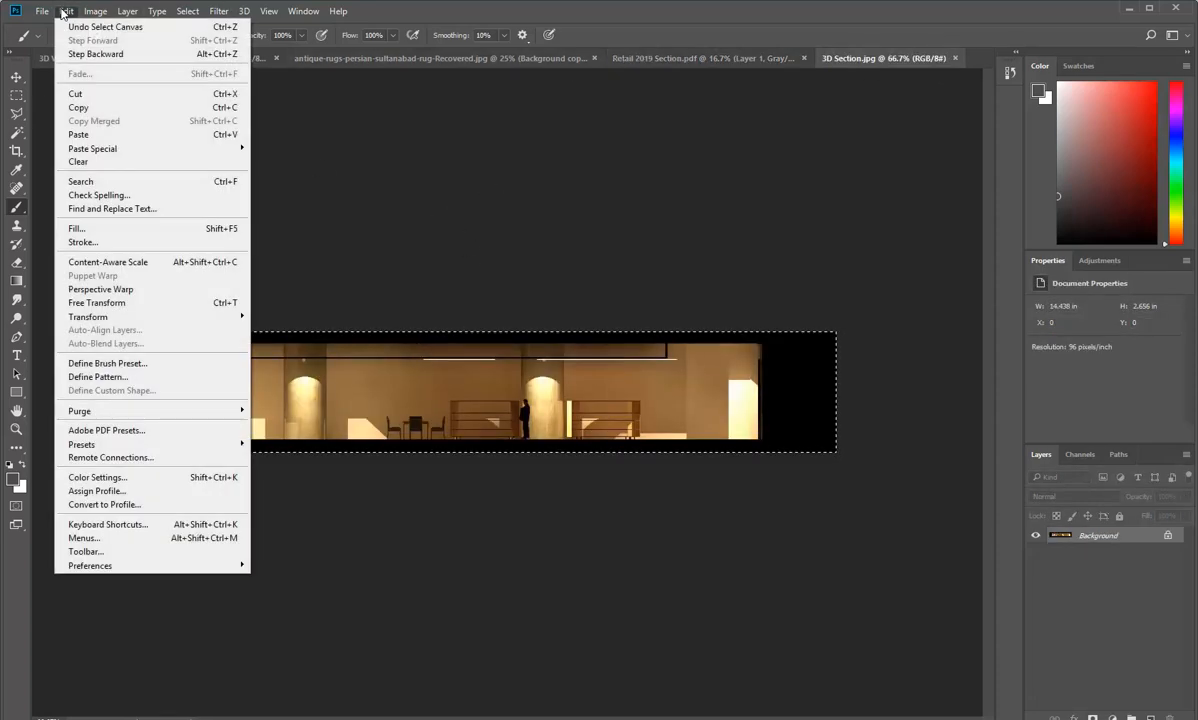
pyautogui.click(88, 107)
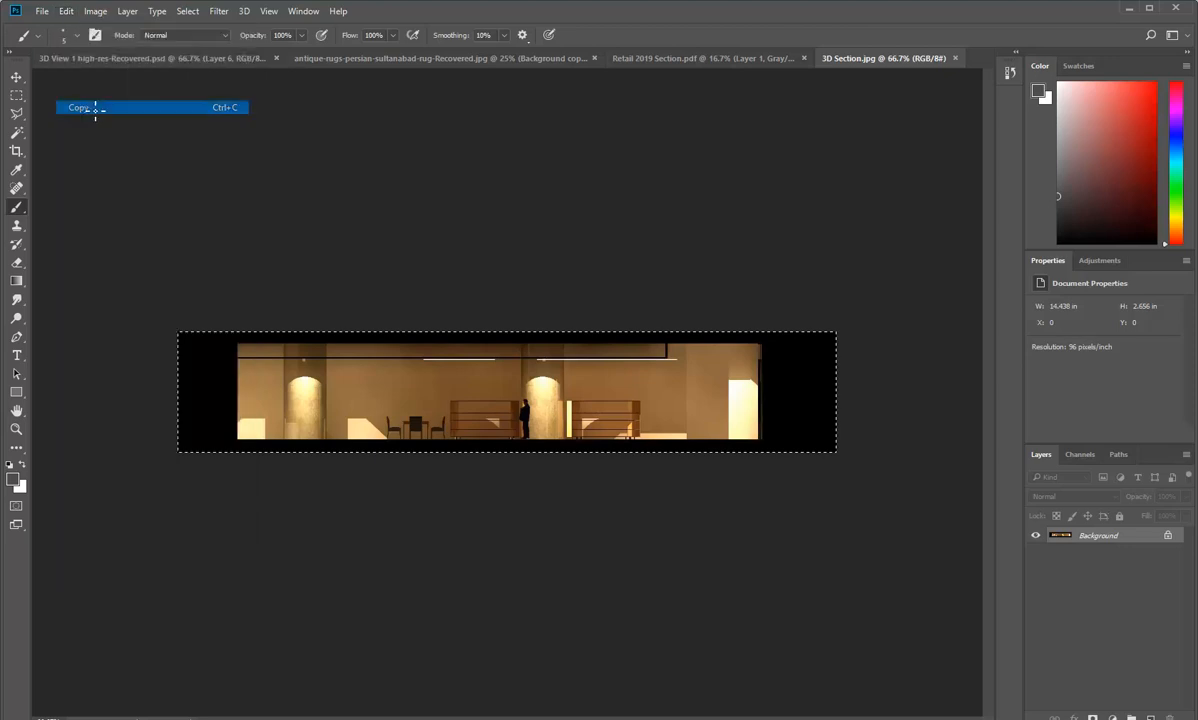
# Paste the copied render into Retail 2019 Section.pdf and move its layer below the line drawing on Layer 1.
pyautogui.click(703, 57)
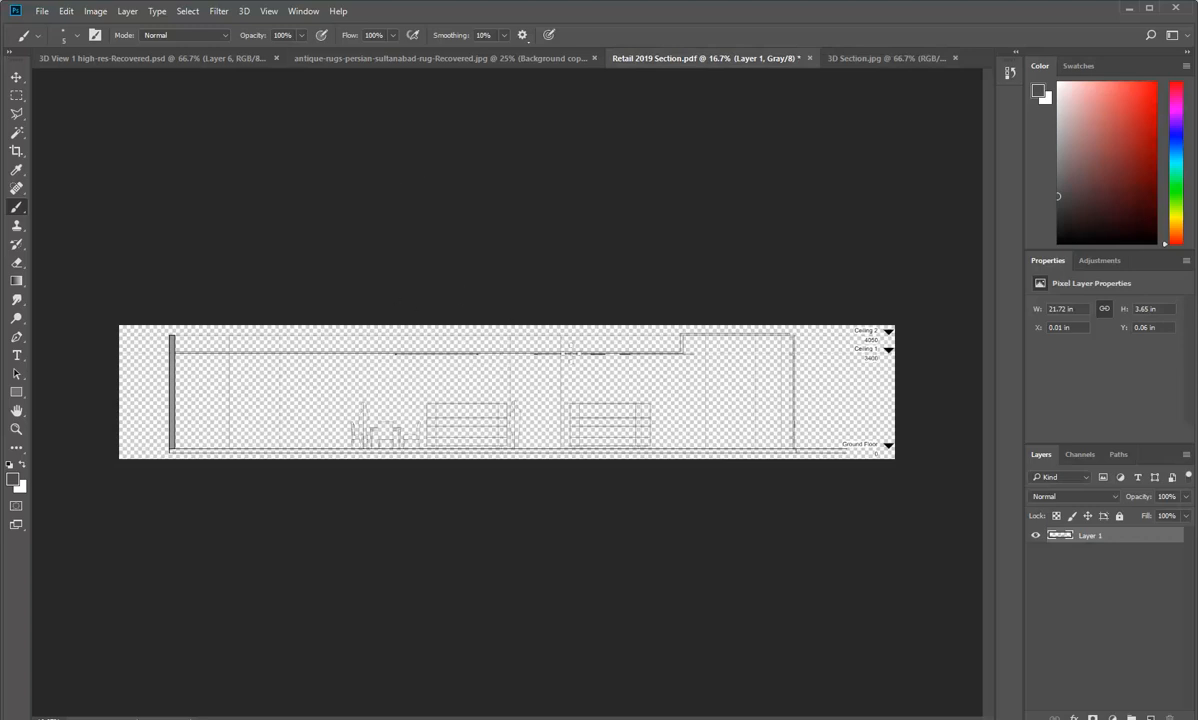
pyautogui.click(64, 12)
pyautogui.click(78, 134)
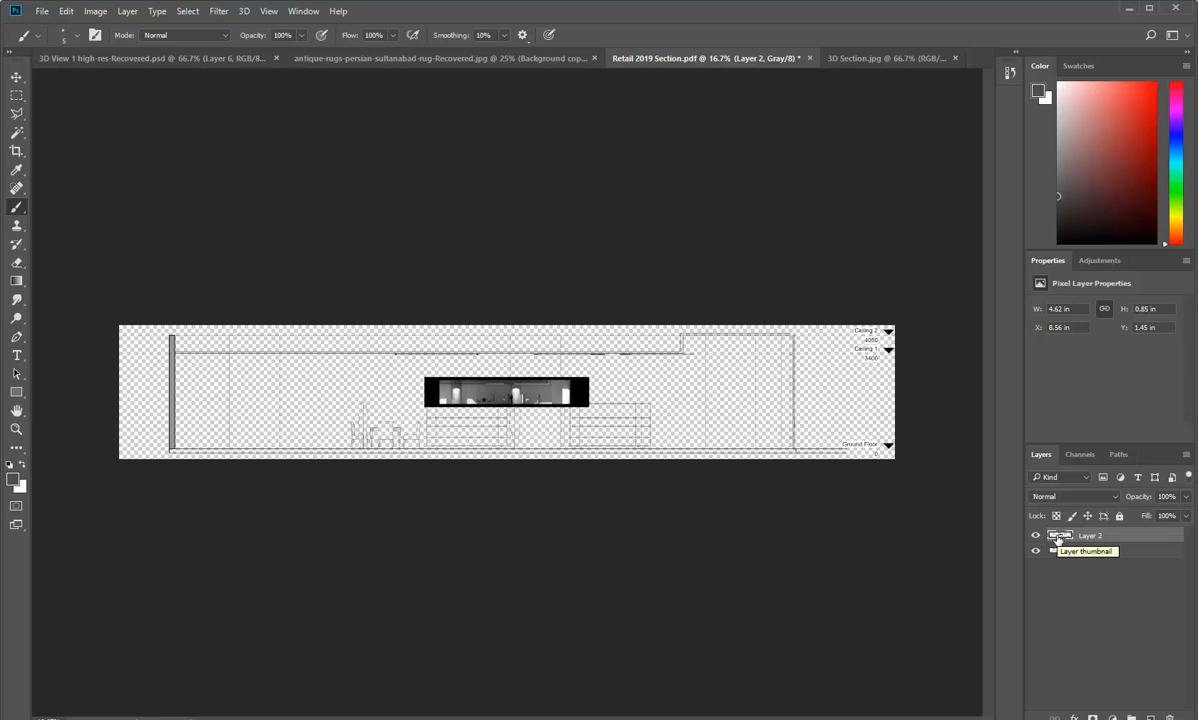
pyautogui.moveTo(1059, 540); pyautogui.dragTo(1115, 690)
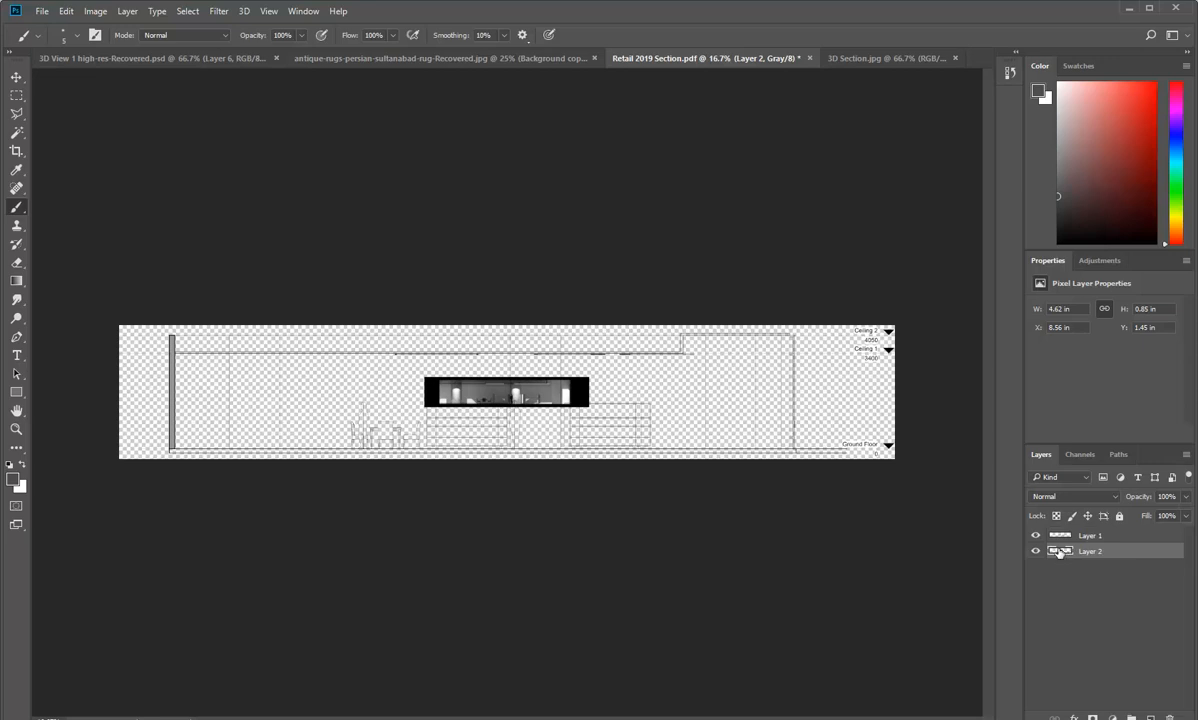
# Delete the pasted render layer and convert Retail 2019 Section.pdf to RGB Color mode.
pyautogui.moveTo(1060, 553); pyautogui.dragTo(1169, 716)
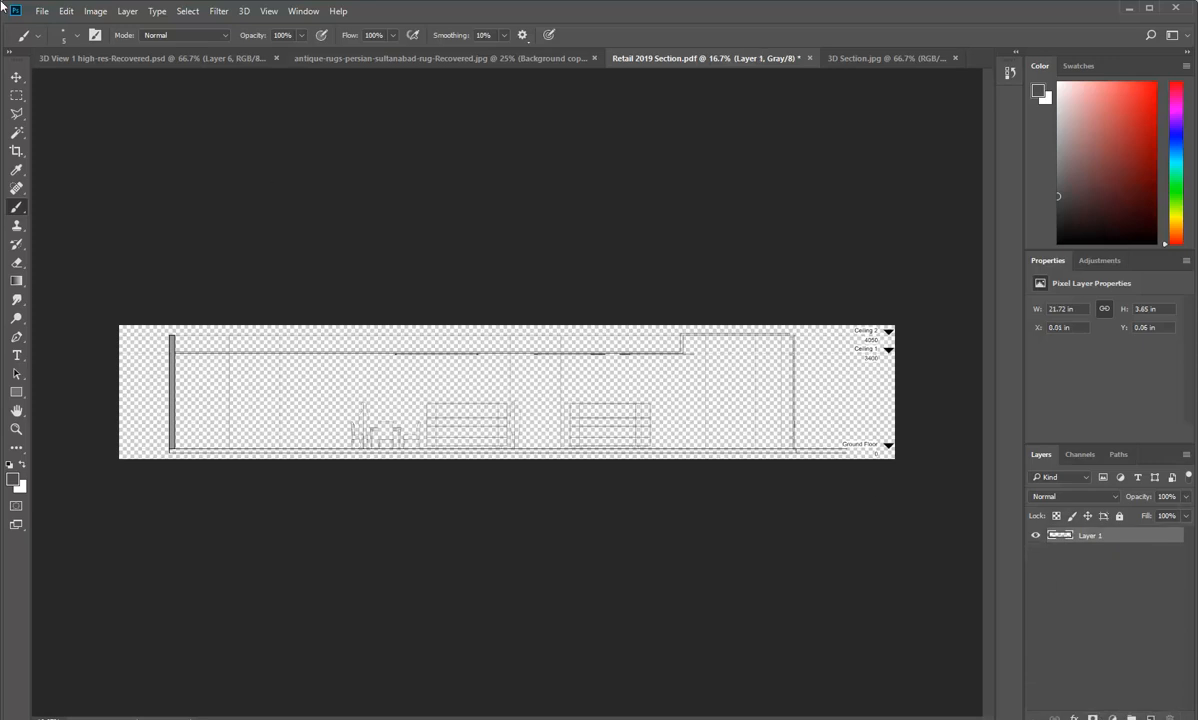
pyautogui.click(74, 11)
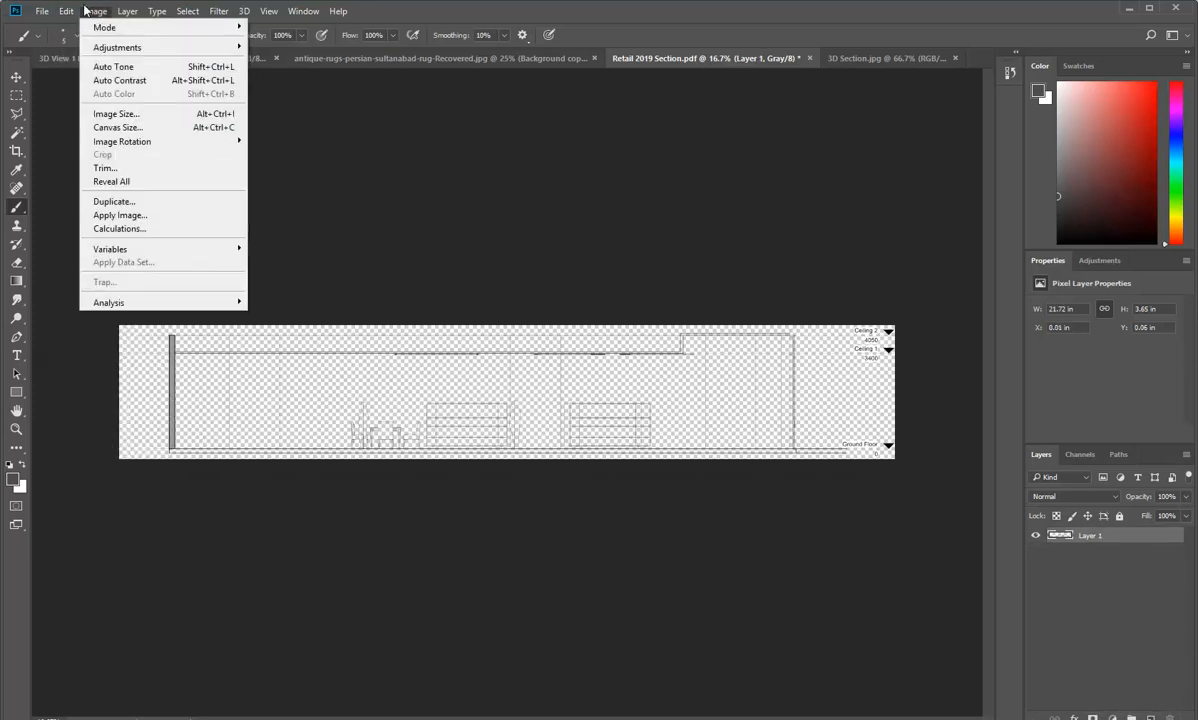
pyautogui.moveTo(87, 12)
pyautogui.moveTo(220, 27)
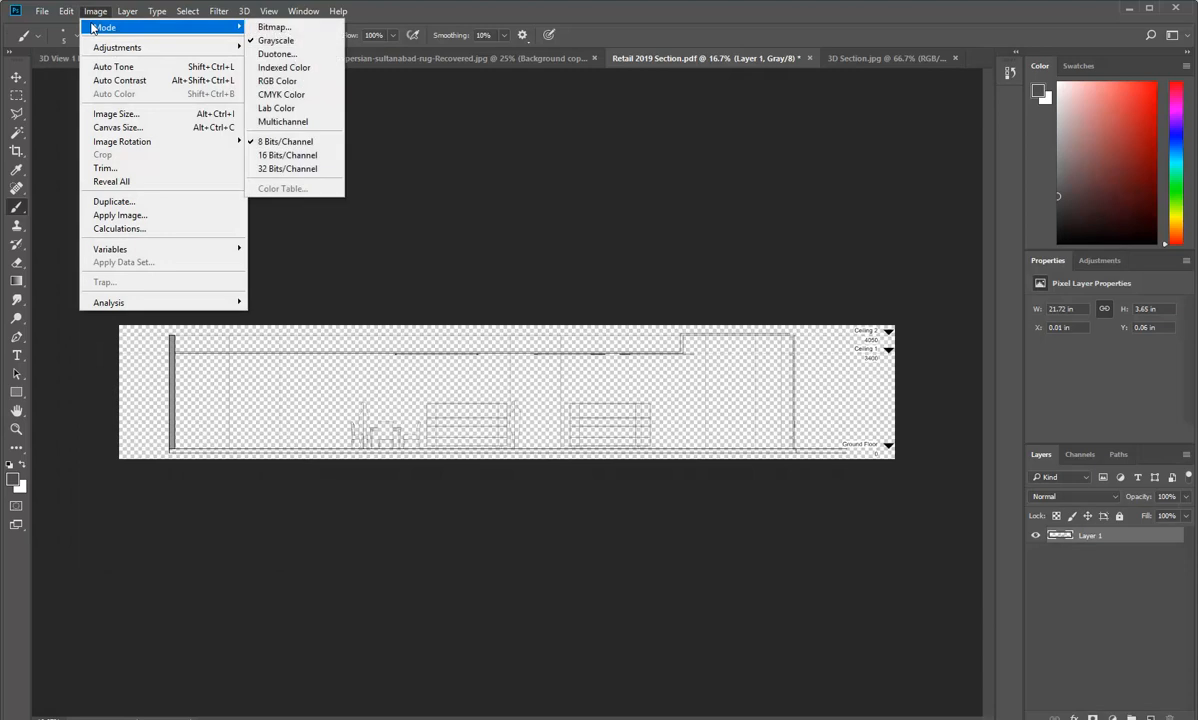
pyautogui.click(283, 81)
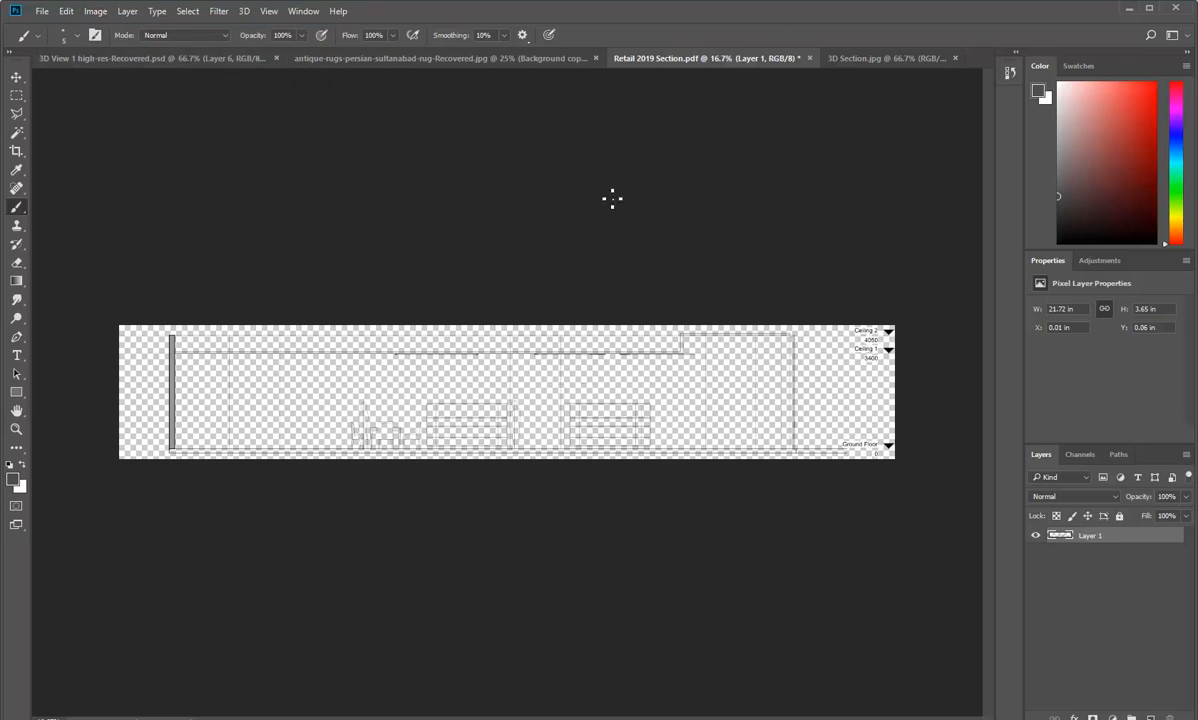
# Close Retail 2019 Section.pdf without saving the changes.
pyautogui.click(42, 11)
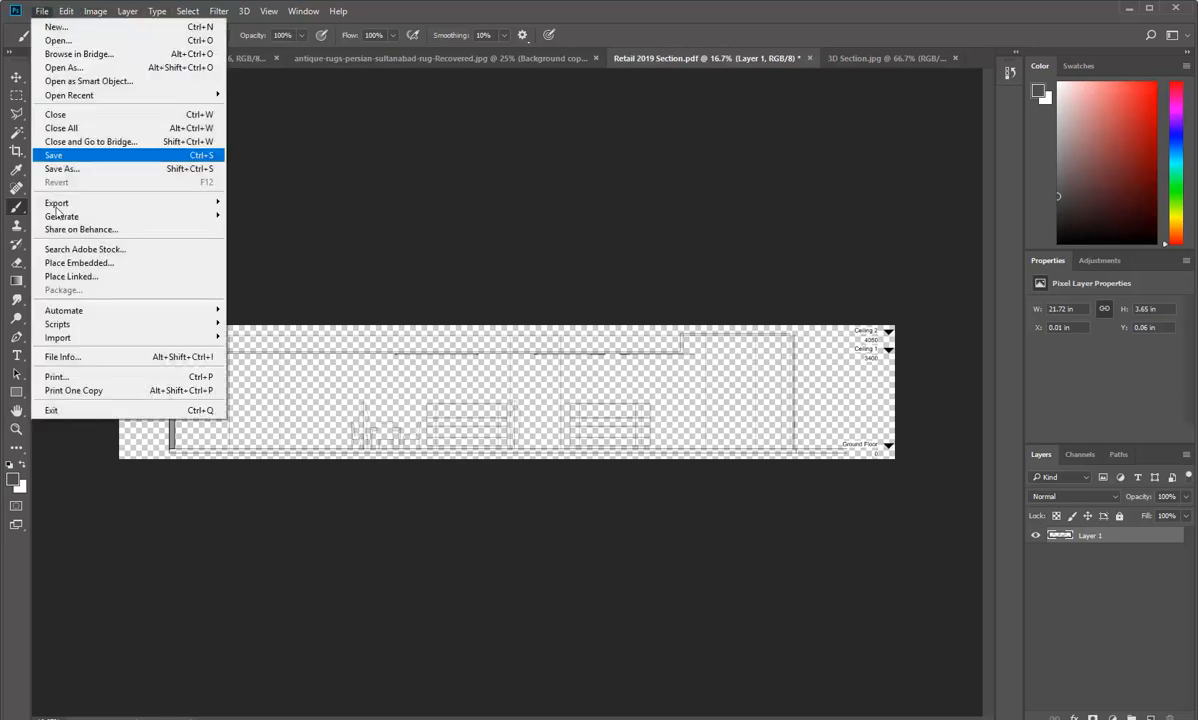
pyautogui.click(85, 114)
pyautogui.click(601, 285)
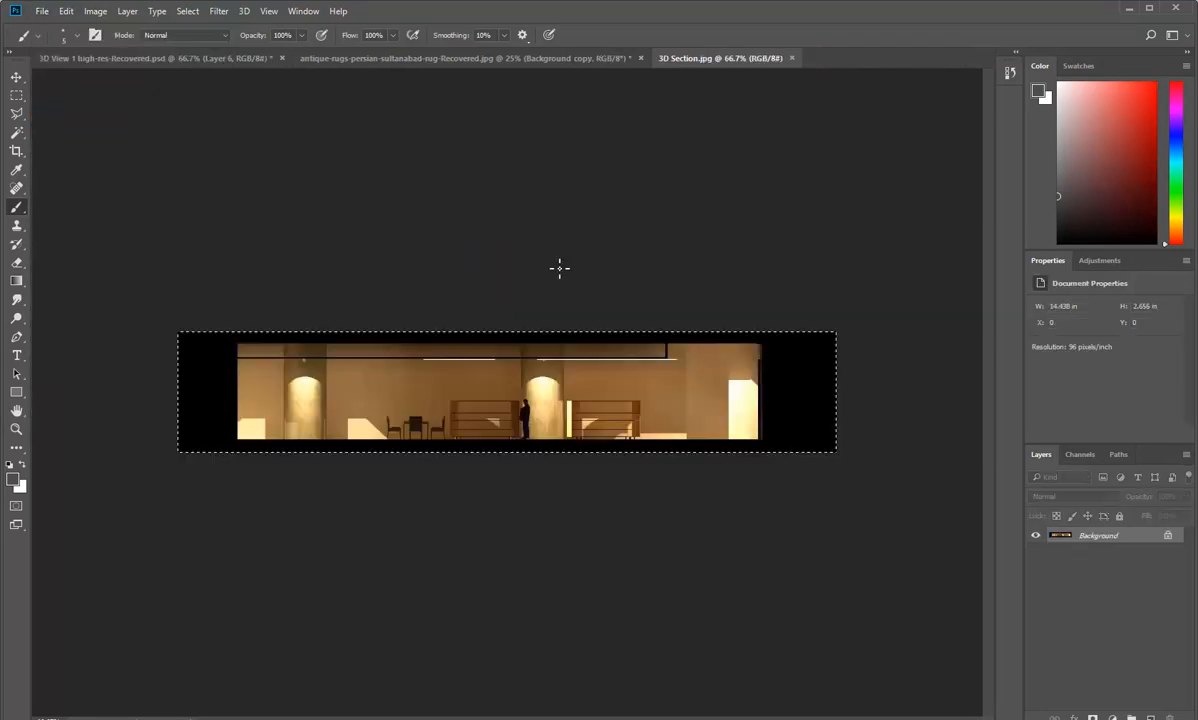
# Reopen the Retail 2019 Section PDF, importing its page in RGB Color mode at 300 pixels/inch.
pyautogui.click(42, 11)
pyautogui.click(55, 40)
pyautogui.click(200, 100)
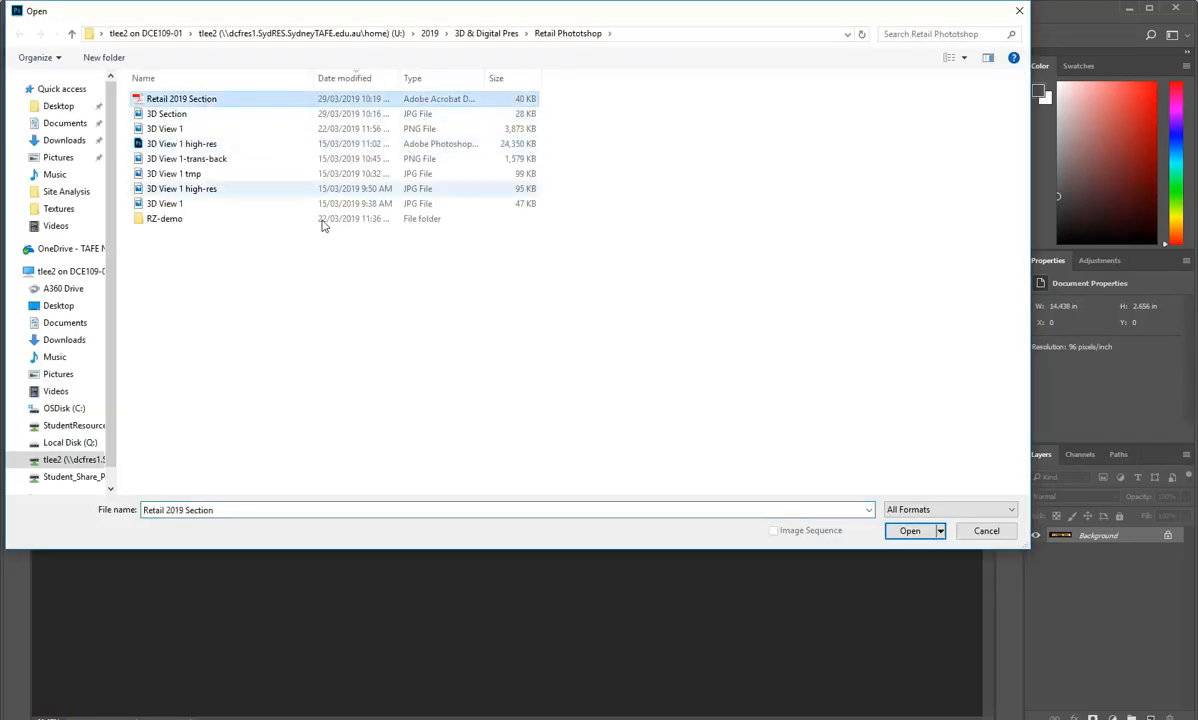
pyautogui.click(909, 530)
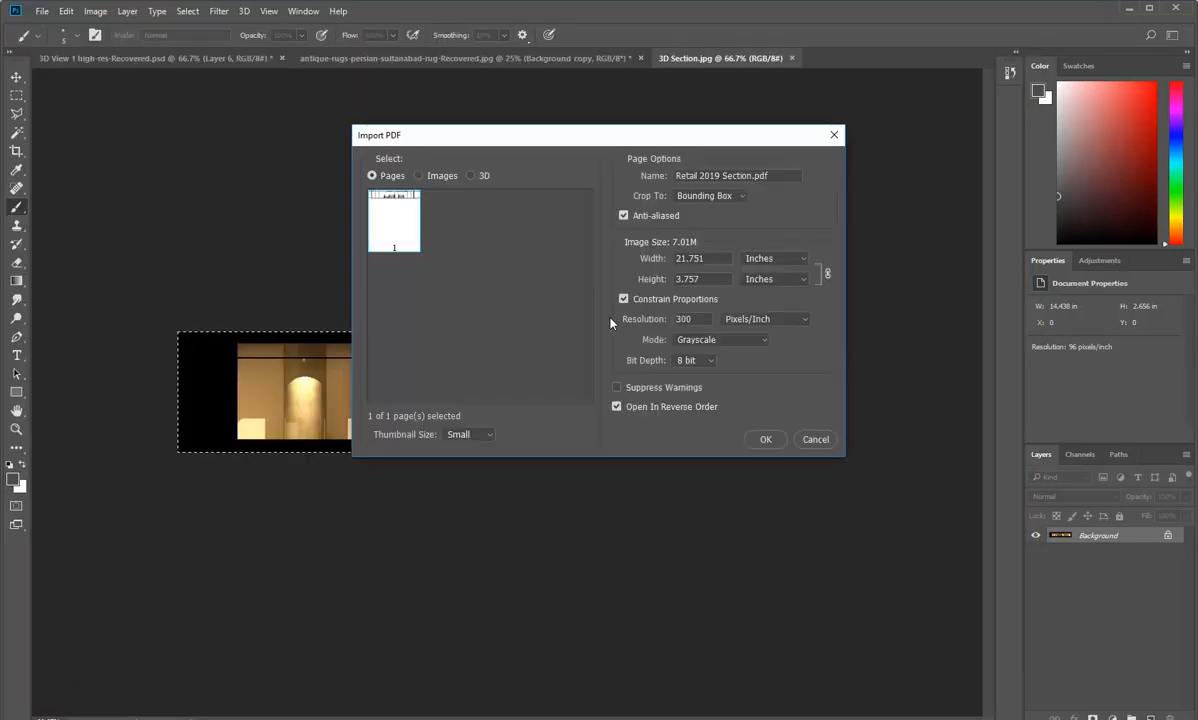
pyautogui.click(760, 342)
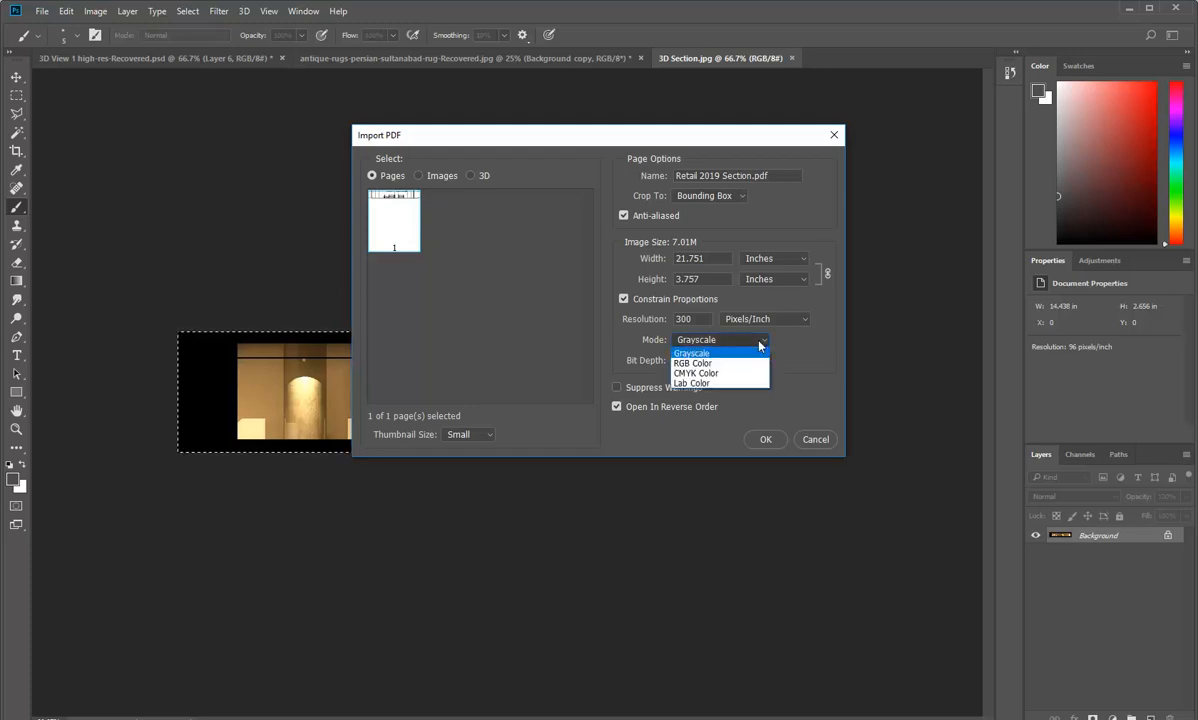
pyautogui.click(698, 363)
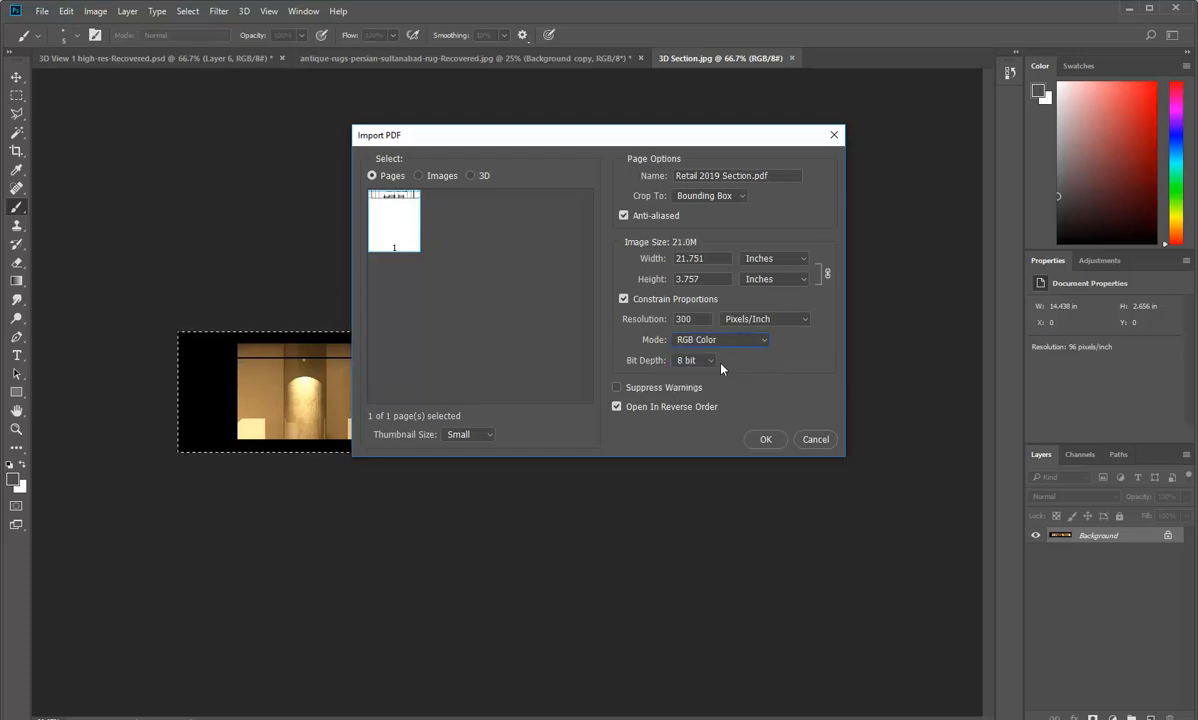
pyautogui.click(695, 318)
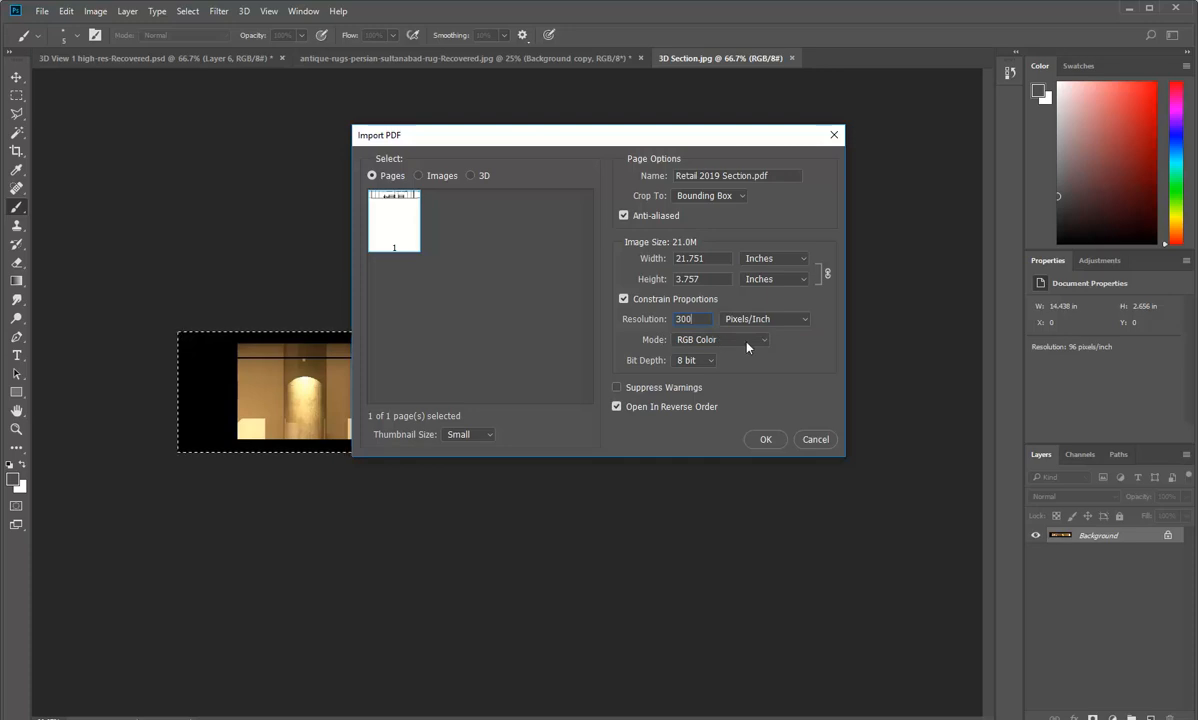
pyautogui.click(766, 440)
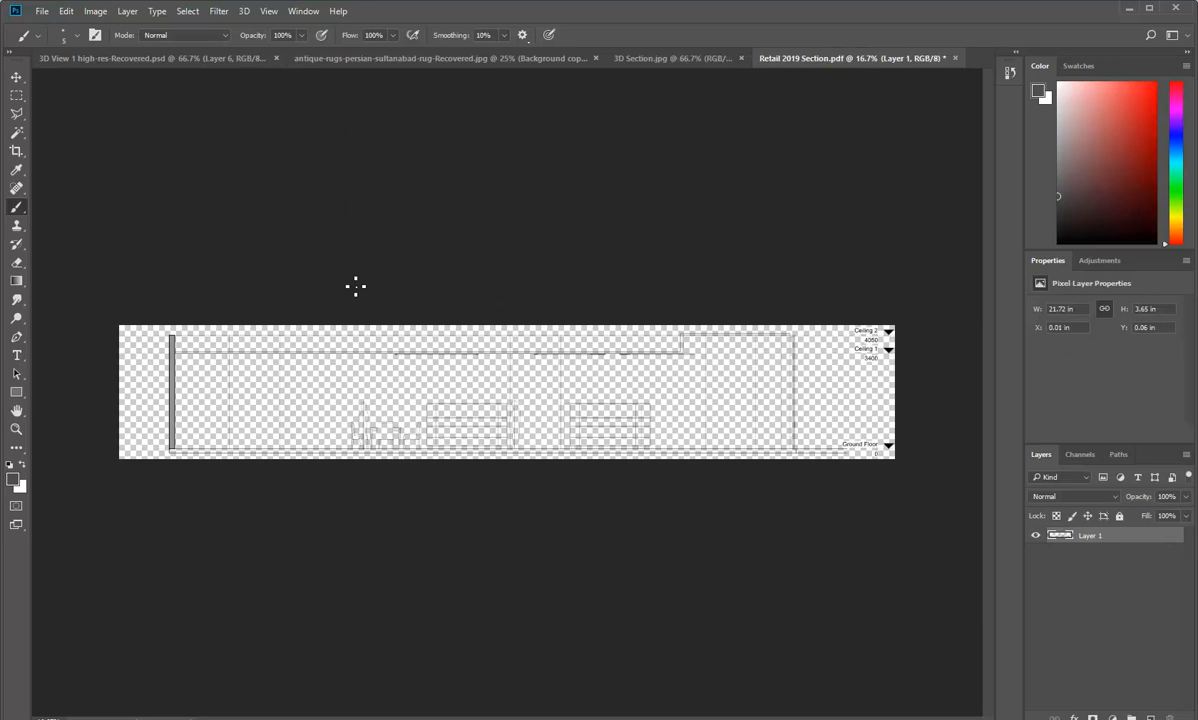
# Copy the 3D Section.jpg render into Retail 2019 Section.pdf and move its layer below the line drawing on Layer 1.
pyautogui.click(660, 58)
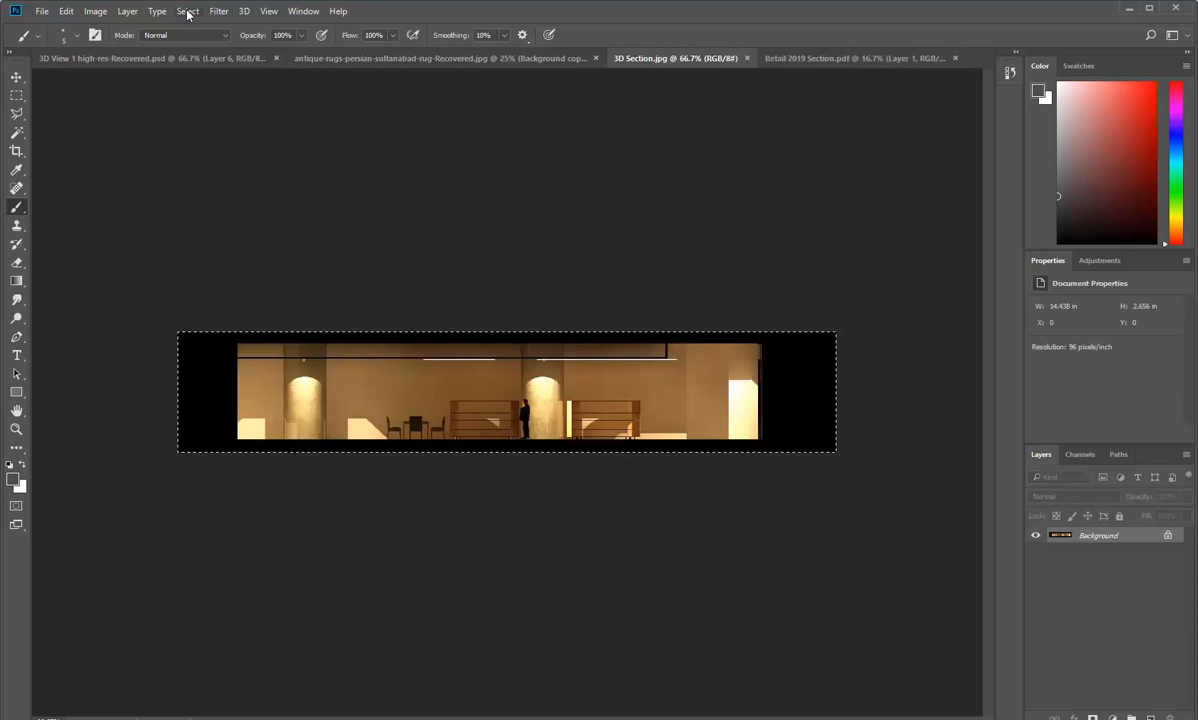
pyautogui.click(66, 11)
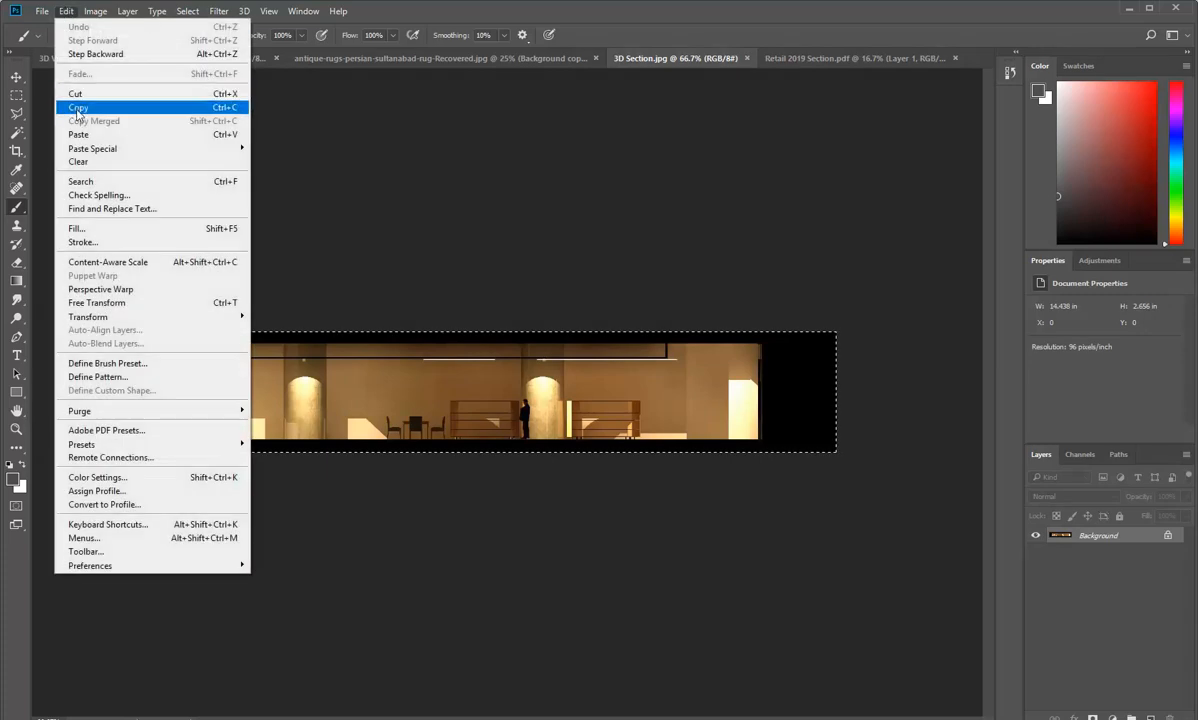
pyautogui.click(136, 107)
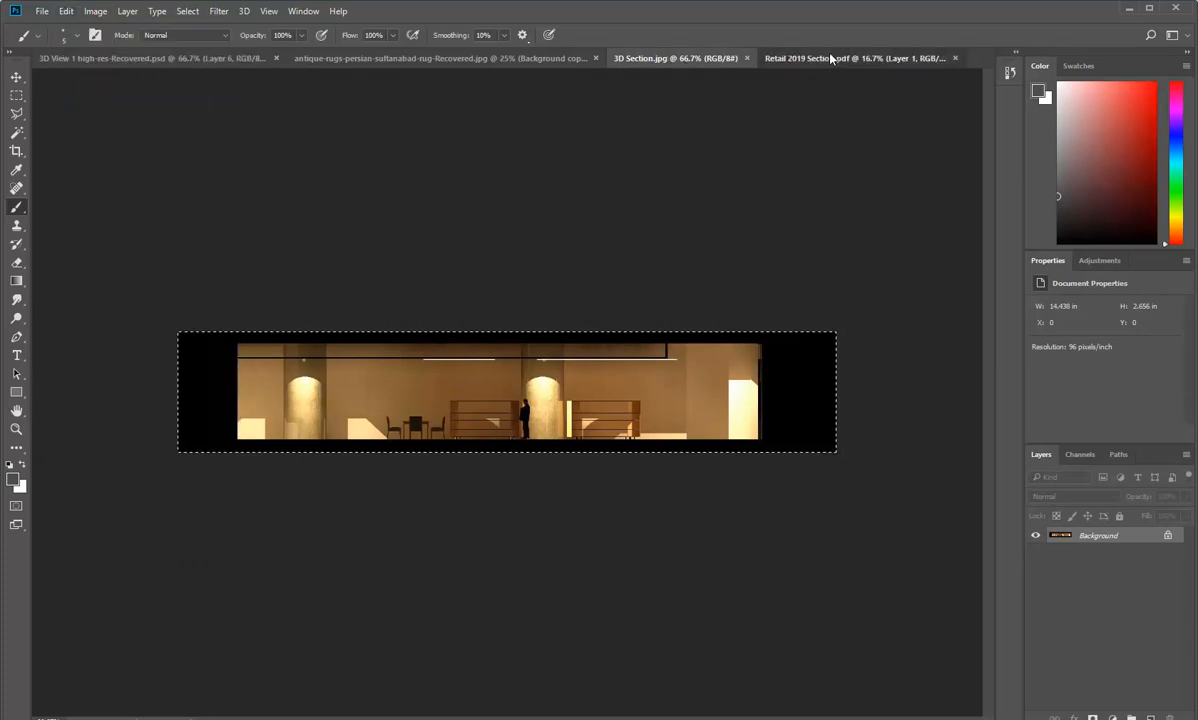
pyautogui.click(834, 57)
pyautogui.click(66, 11)
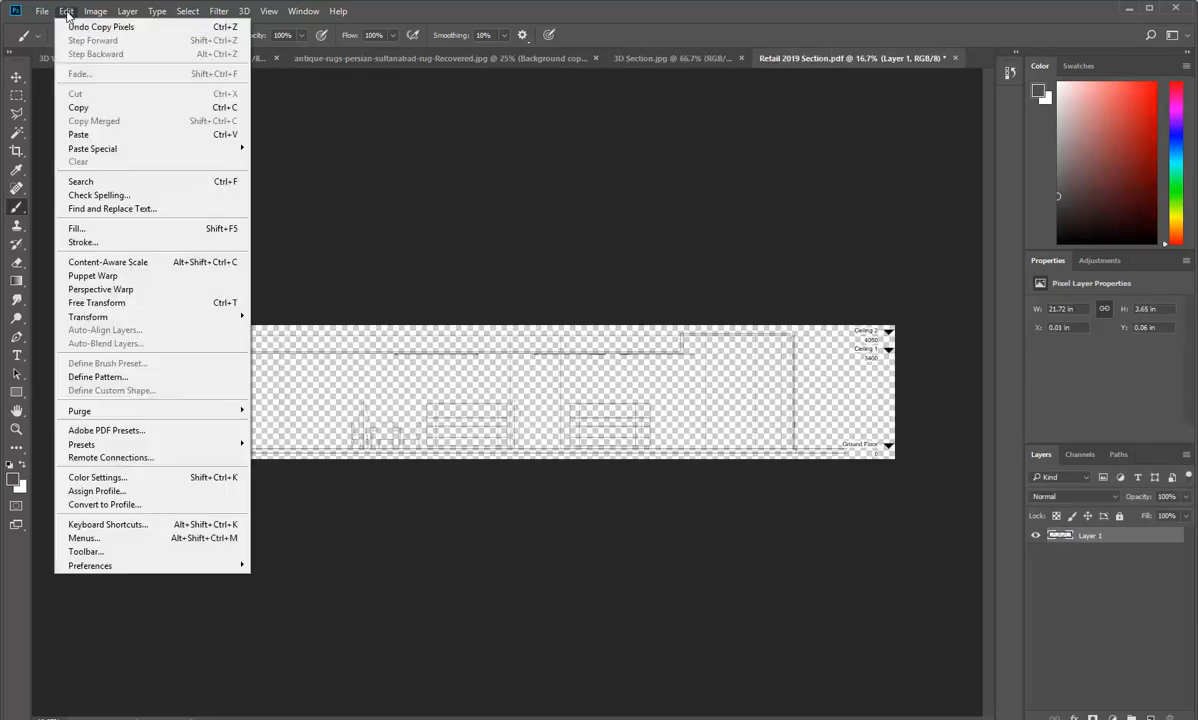
pyautogui.click(80, 134)
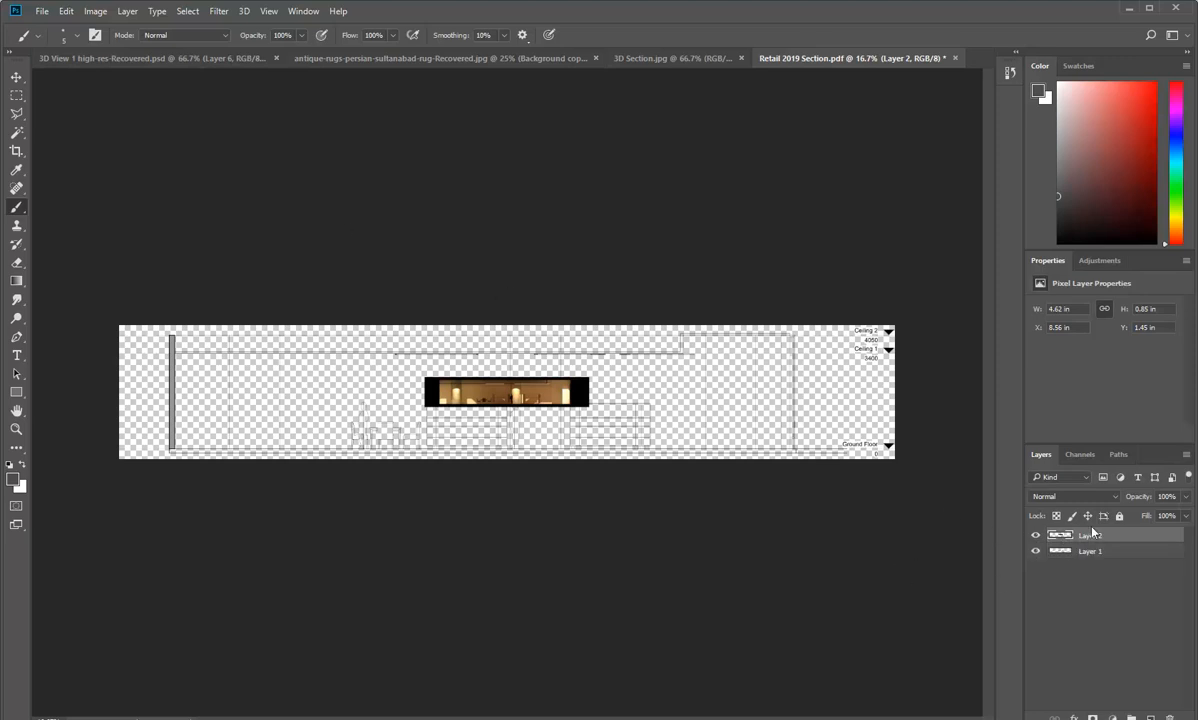
pyautogui.moveTo(1060, 553); pyautogui.dragTo(1052, 573)
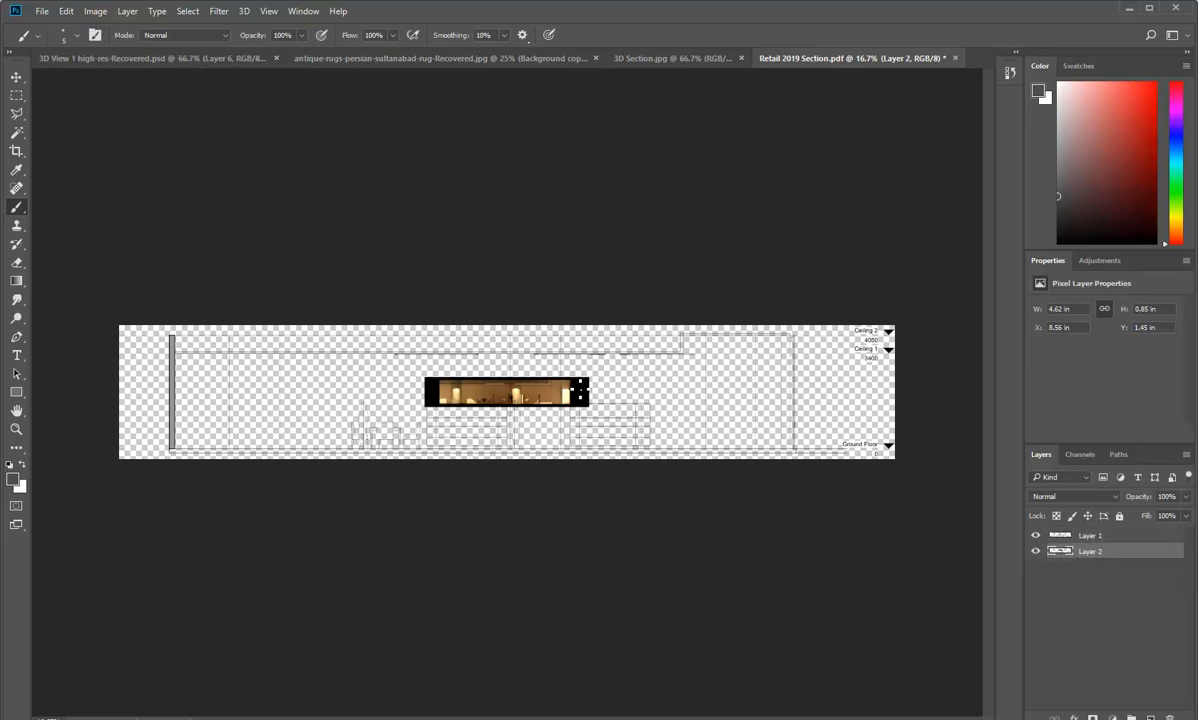
# Scale the pasted render proportionally with Free Transform to about 21.63 in wide, roughly matching the section line drawing.
pyautogui.click(66, 11)
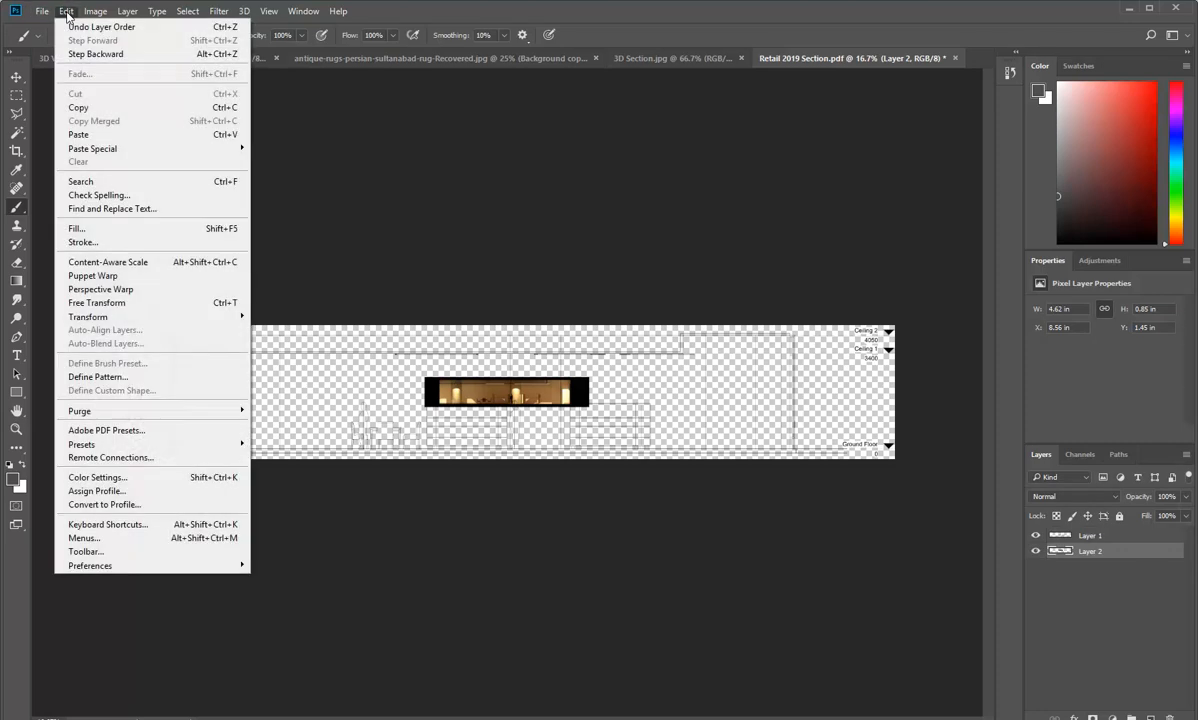
pyautogui.click(97, 302)
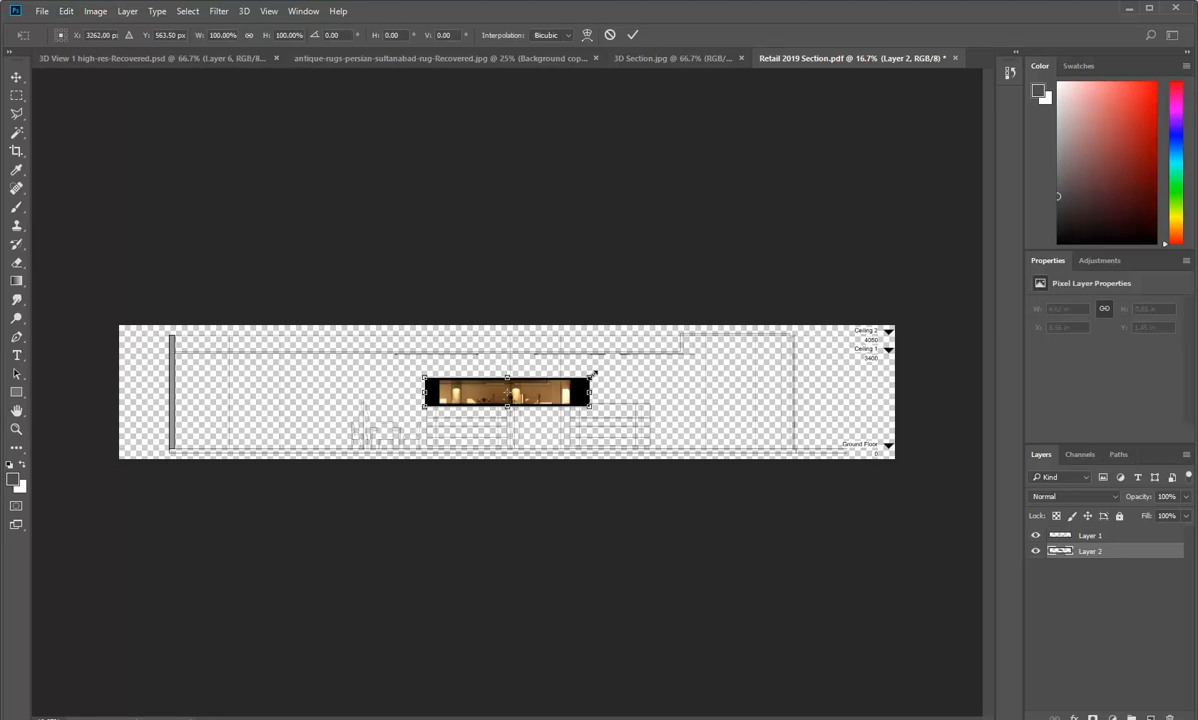
pyautogui.moveTo(589, 376); pyautogui.dragTo(872, 349)
pyautogui.moveTo(424, 407); pyautogui.dragTo(110, 463)
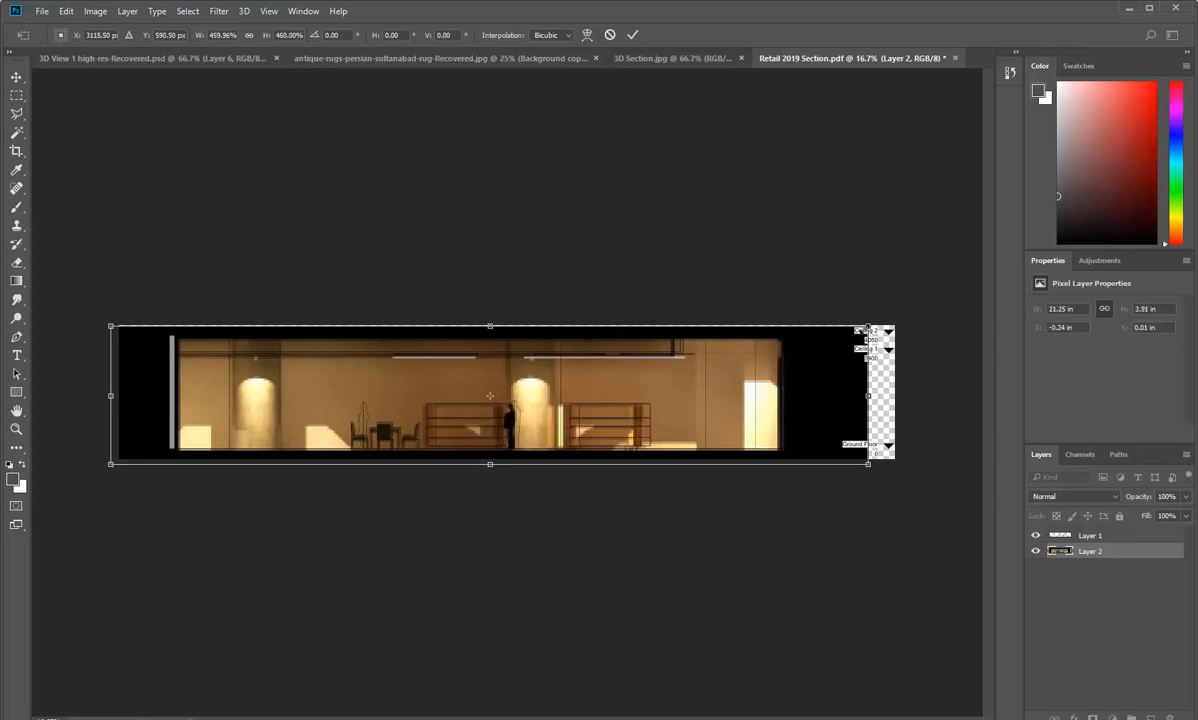
pyautogui.moveTo(869, 325); pyautogui.dragTo(879, 322)
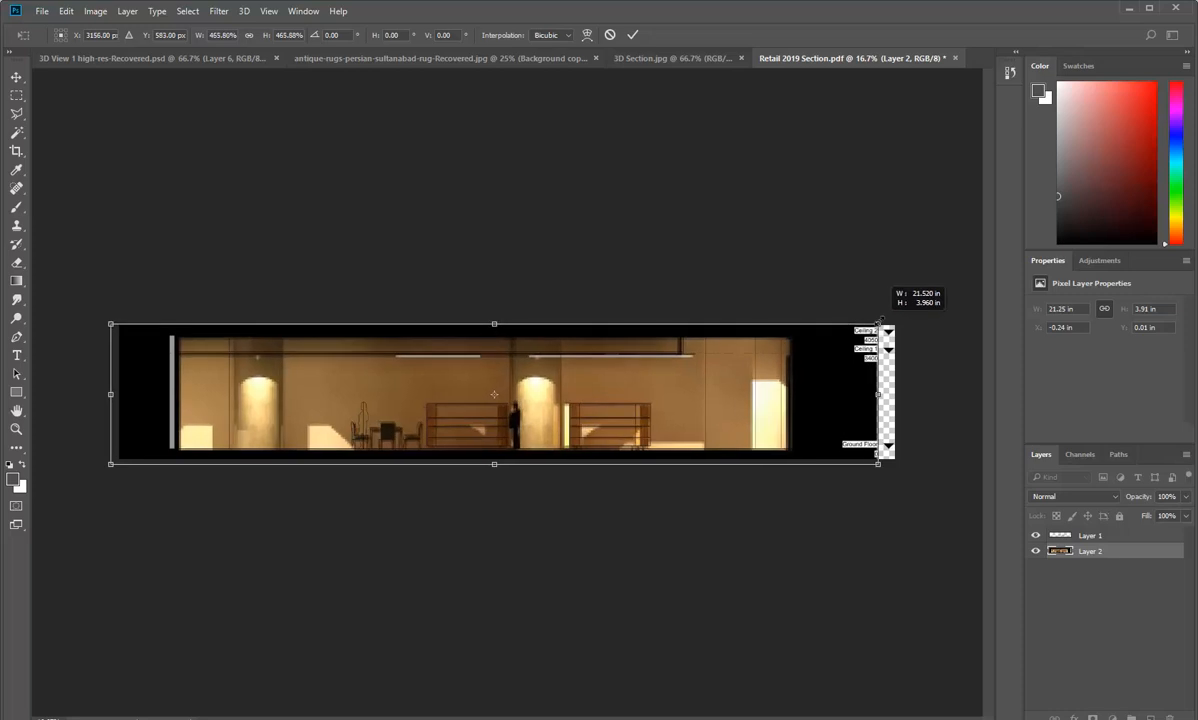
pyautogui.moveTo(879, 321); pyautogui.dragTo(879, 321)
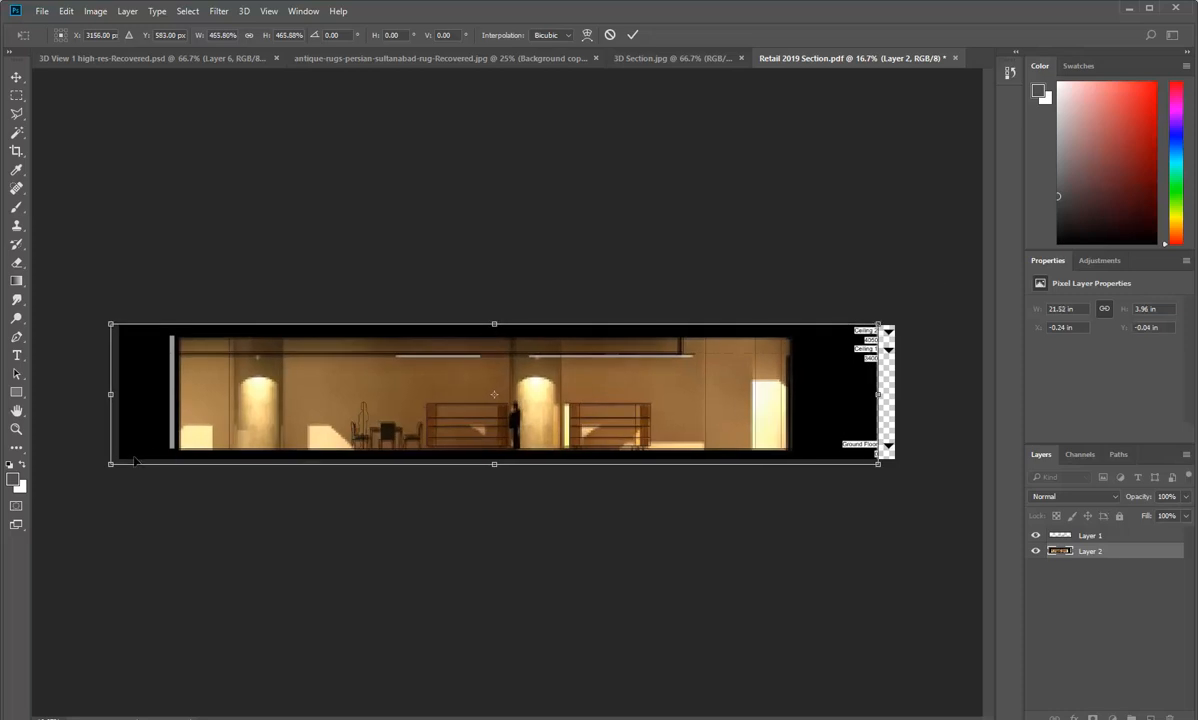
pyautogui.moveTo(111, 464); pyautogui.dragTo(105, 465)
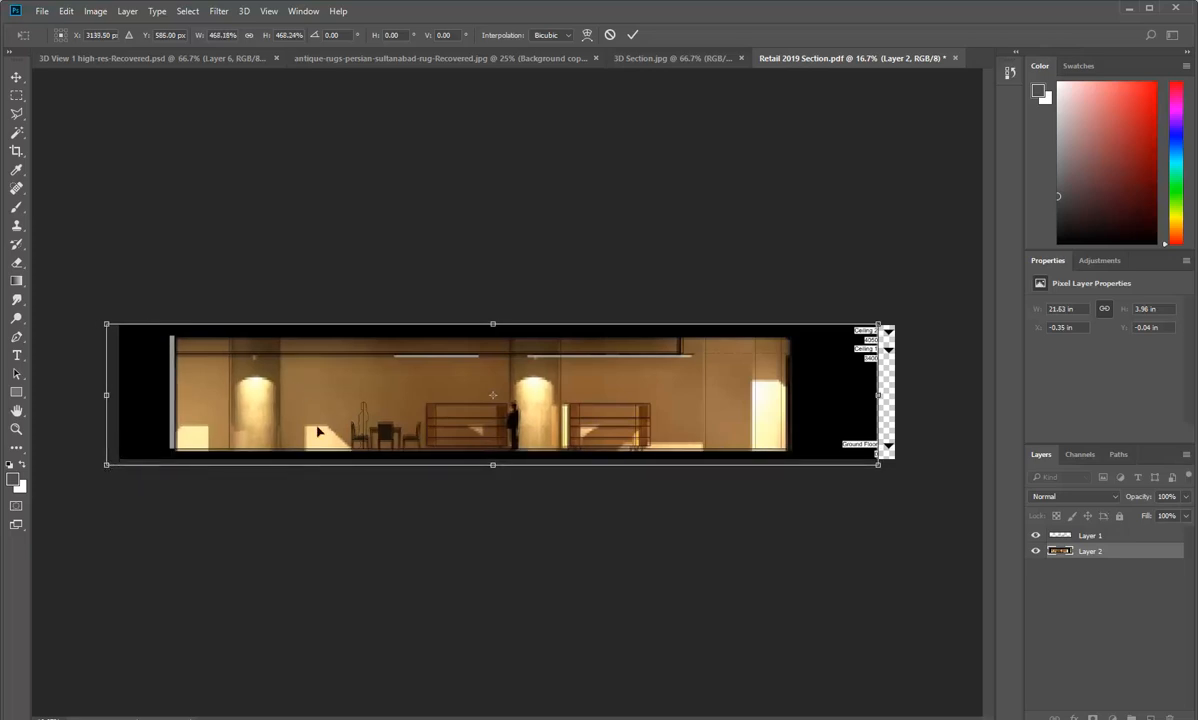
# Nudge the render upward to about Y 562 px so its floor and ceiling edges line up with the drawing.
pyautogui.press('Up')
pyautogui.press('Up')
pyautogui.press('Up')
pyautogui.press('Up')
pyautogui.press('Up')
pyautogui.press('Up')
pyautogui.press('Up')
pyautogui.press('Up')
pyautogui.press('Up')
pyautogui.press('Up')
pyautogui.press('Up')
pyautogui.press('Up')
pyautogui.press('Up')
pyautogui.press('Up')
pyautogui.press('Up')
pyautogui.press('Up')
pyautogui.press('Up')
pyautogui.press('Up')
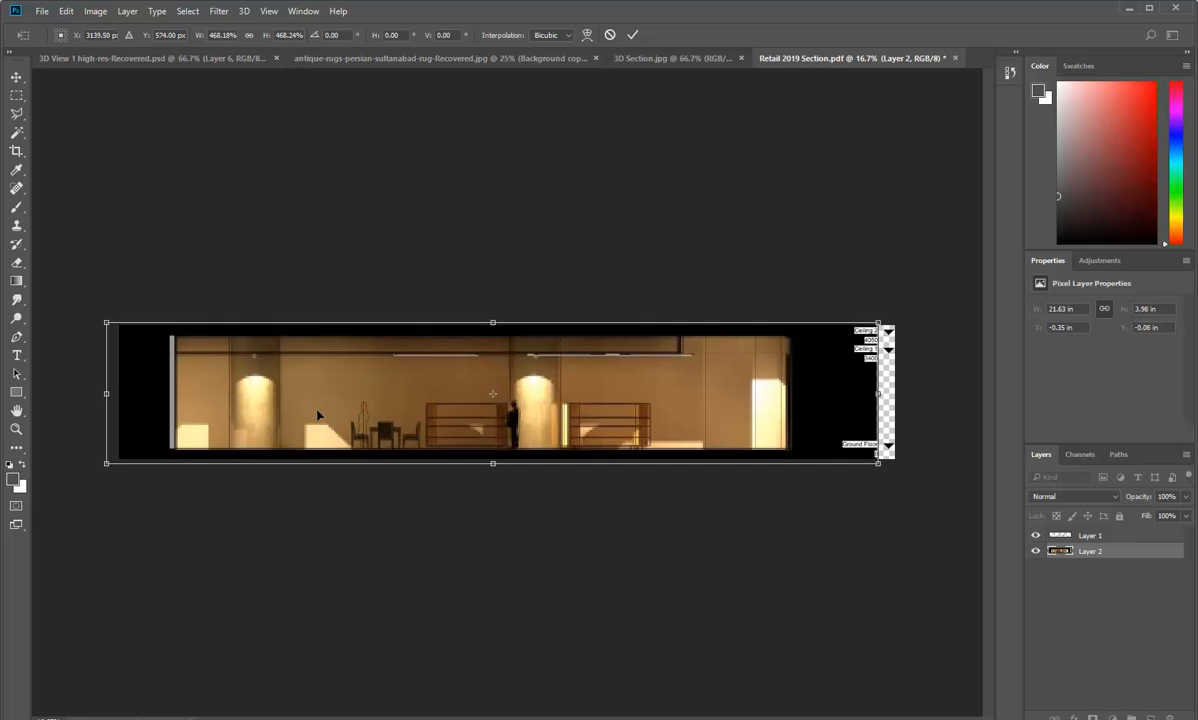
pyautogui.press('Up')
pyautogui.press('Up')
pyautogui.press('Up')
pyautogui.press('Up')
pyautogui.press('Up')
pyautogui.press('Up')
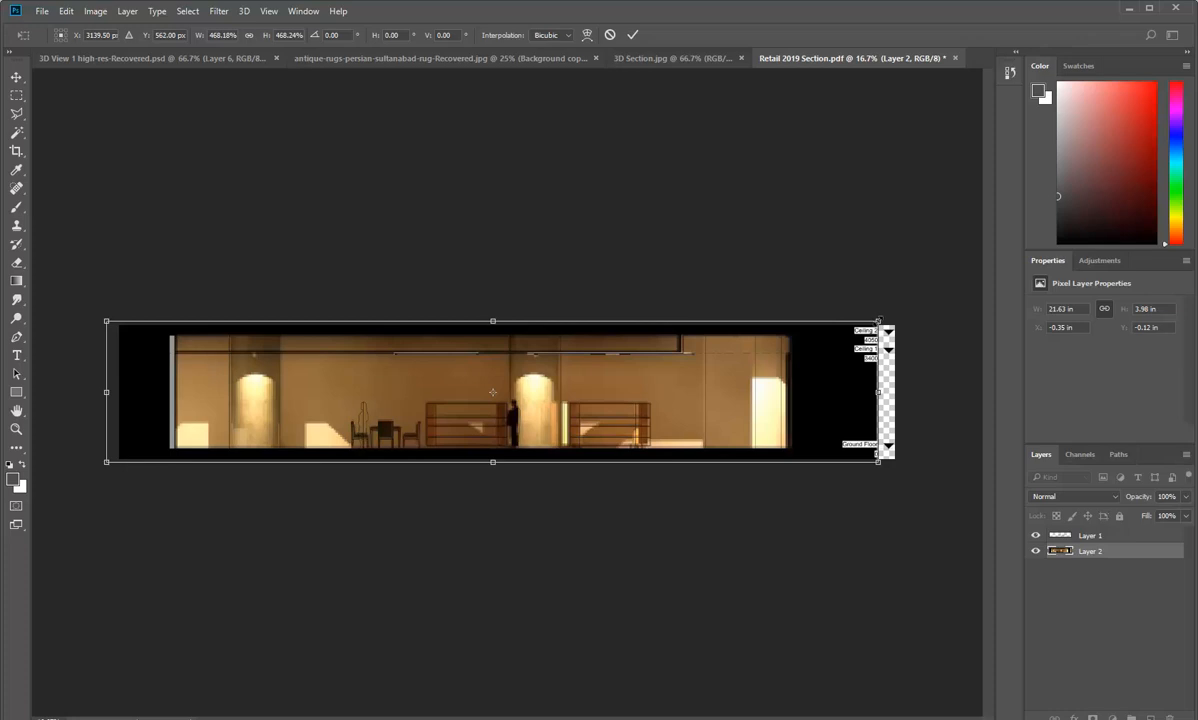
# Fine-tune the render's scale to about 21.8 × 4.01 in against the drawing's side walls and apply the transform.
pyautogui.moveTo(878, 321); pyautogui.dragTo(881, 317)
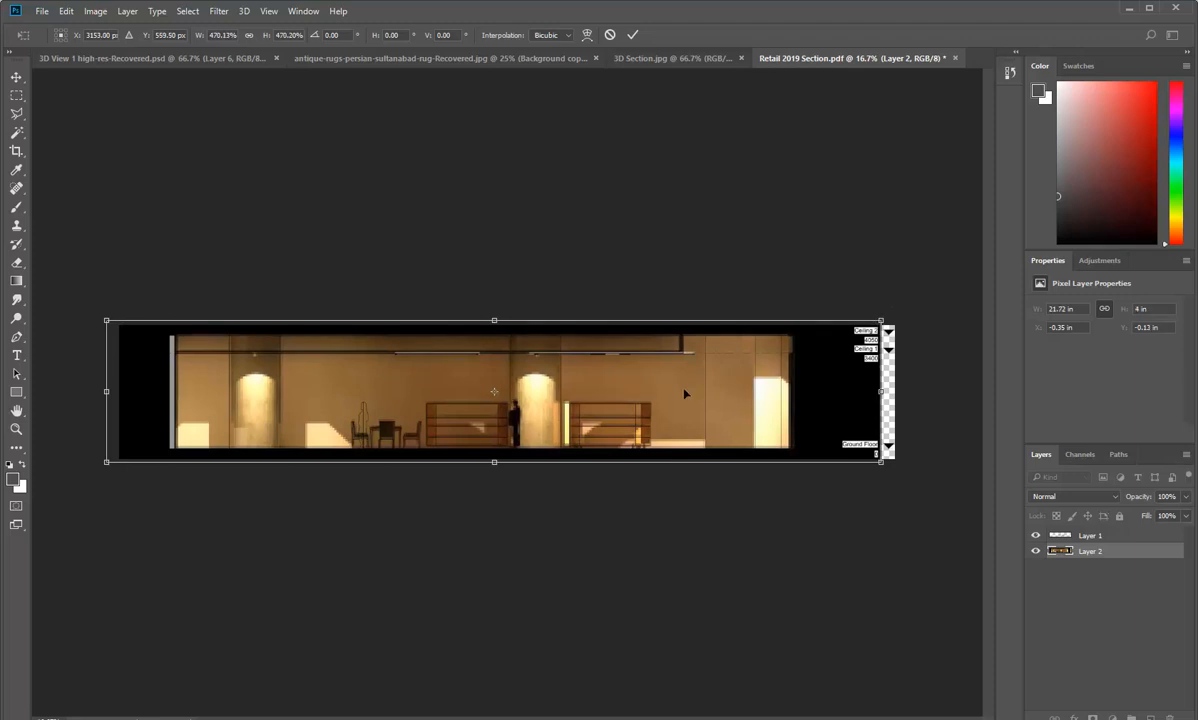
pyautogui.press('Right')
pyautogui.press('Left')
pyautogui.press('Left')
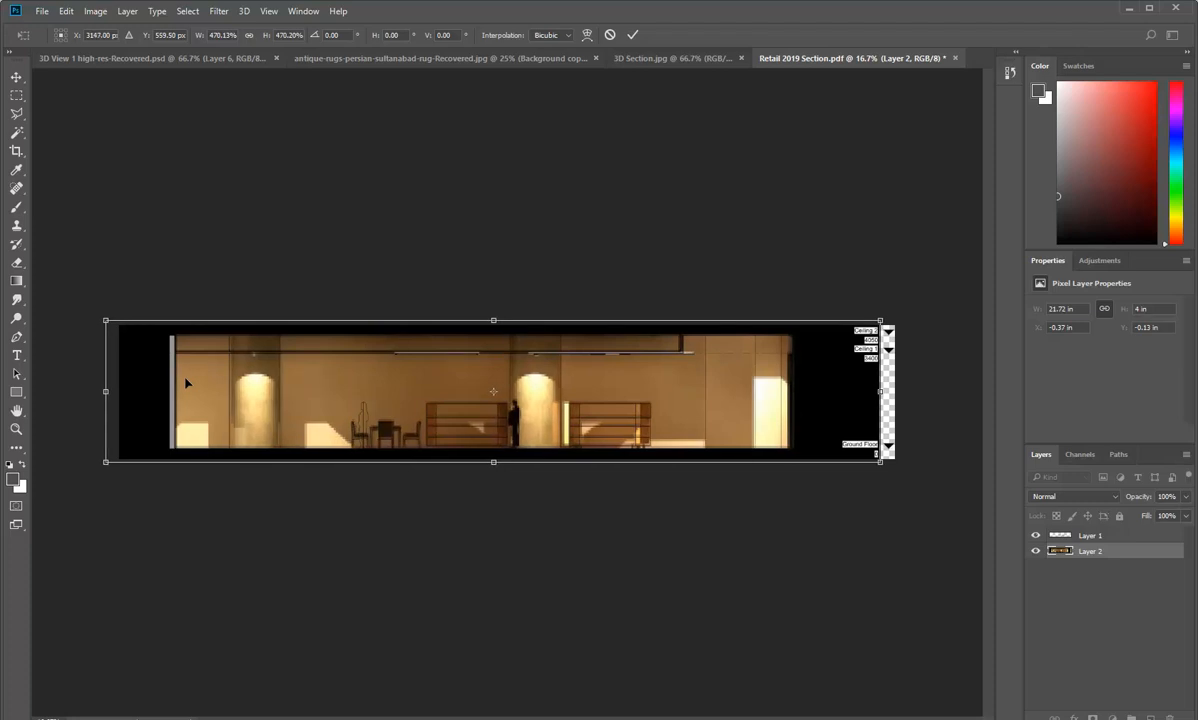
pyautogui.press('Right')
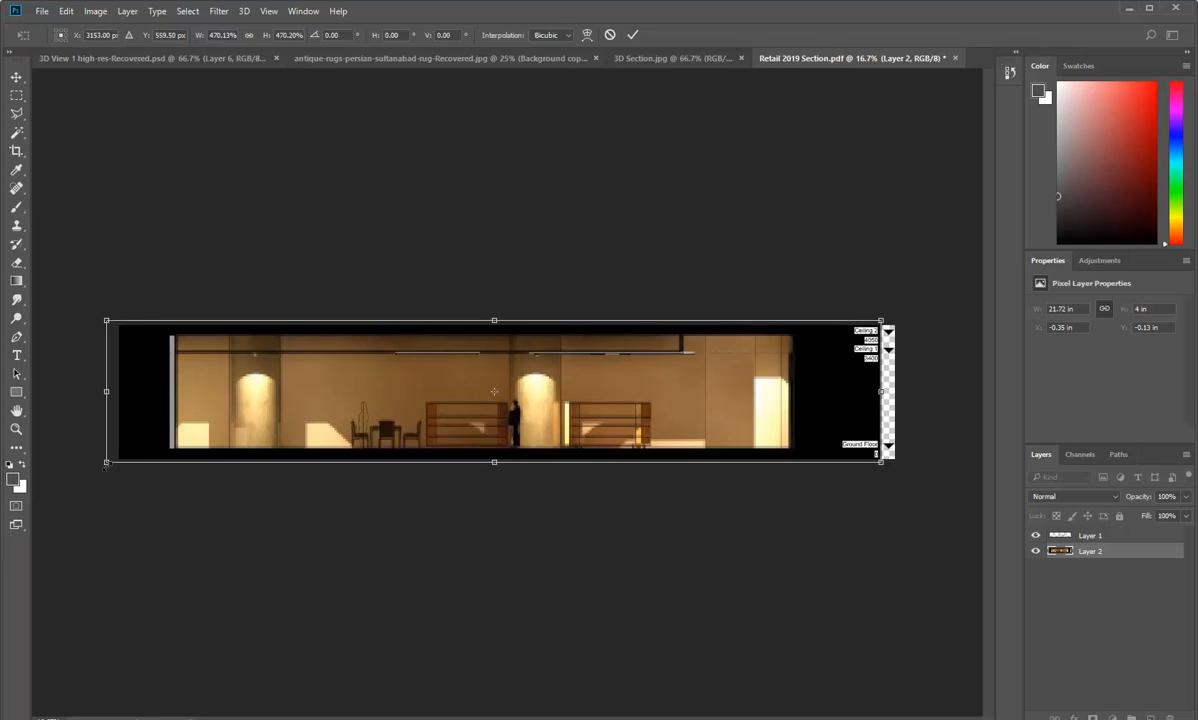
pyautogui.moveTo(105, 465); pyautogui.dragTo(103, 463)
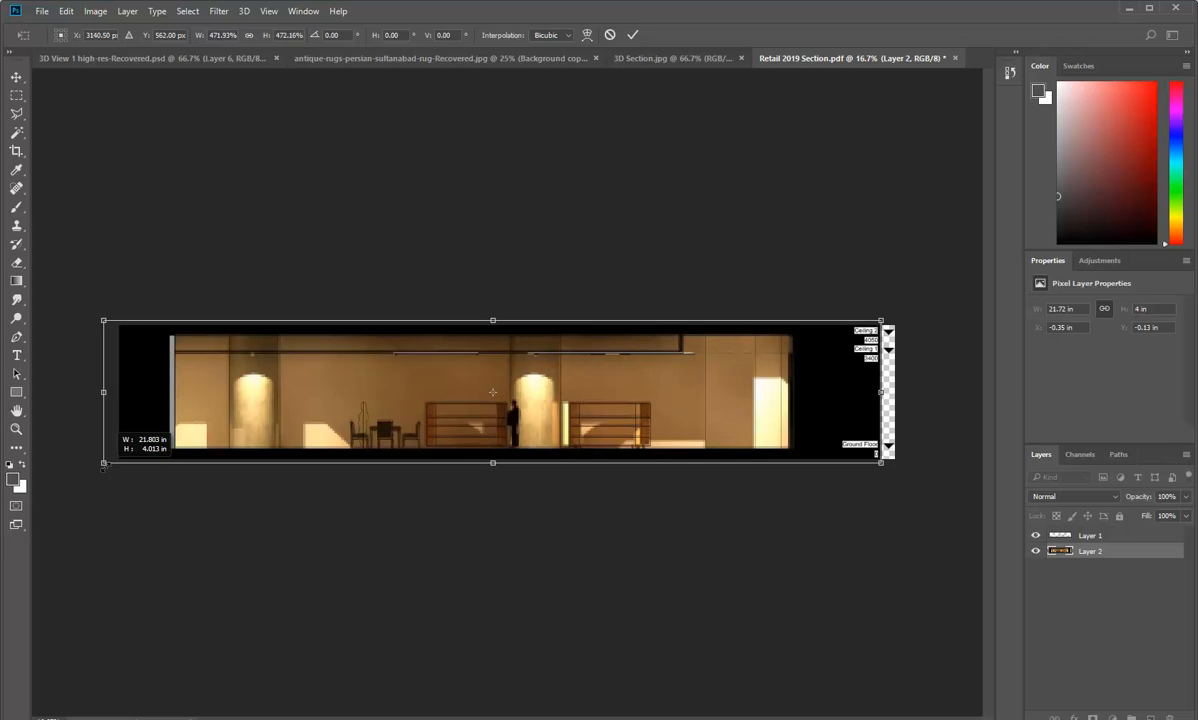
pyautogui.moveTo(104, 466); pyautogui.dragTo(104, 466)
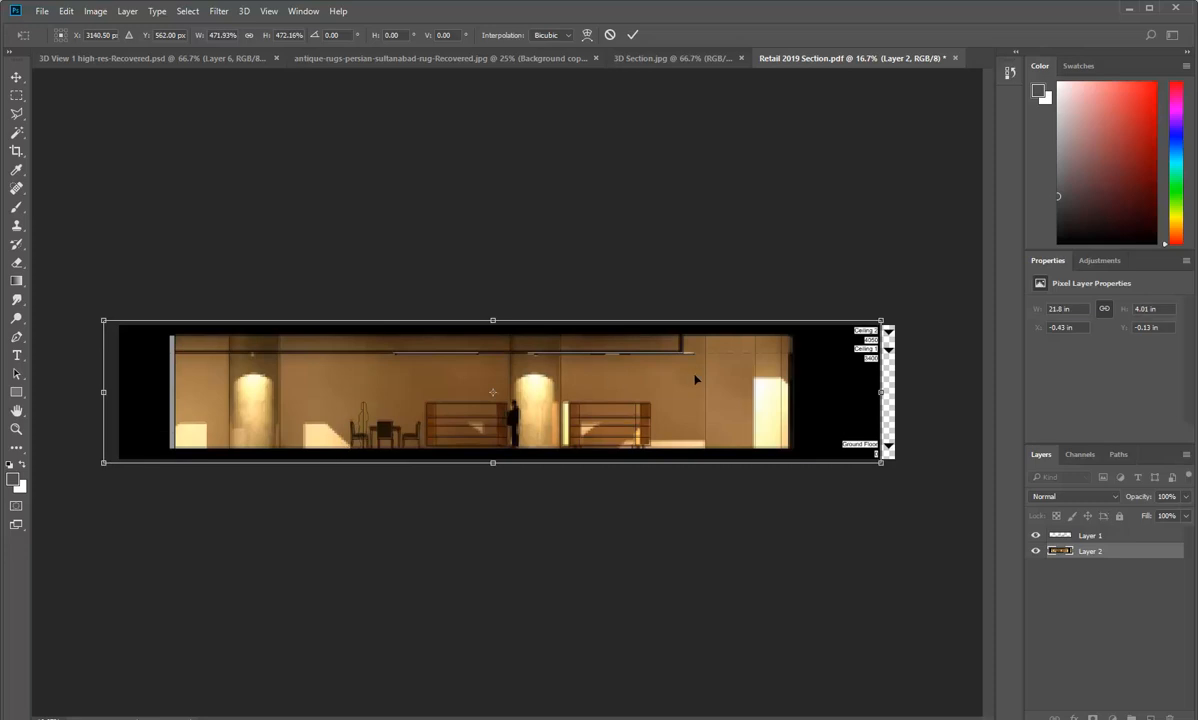
pyautogui.press('Return')
pyautogui.press('b')
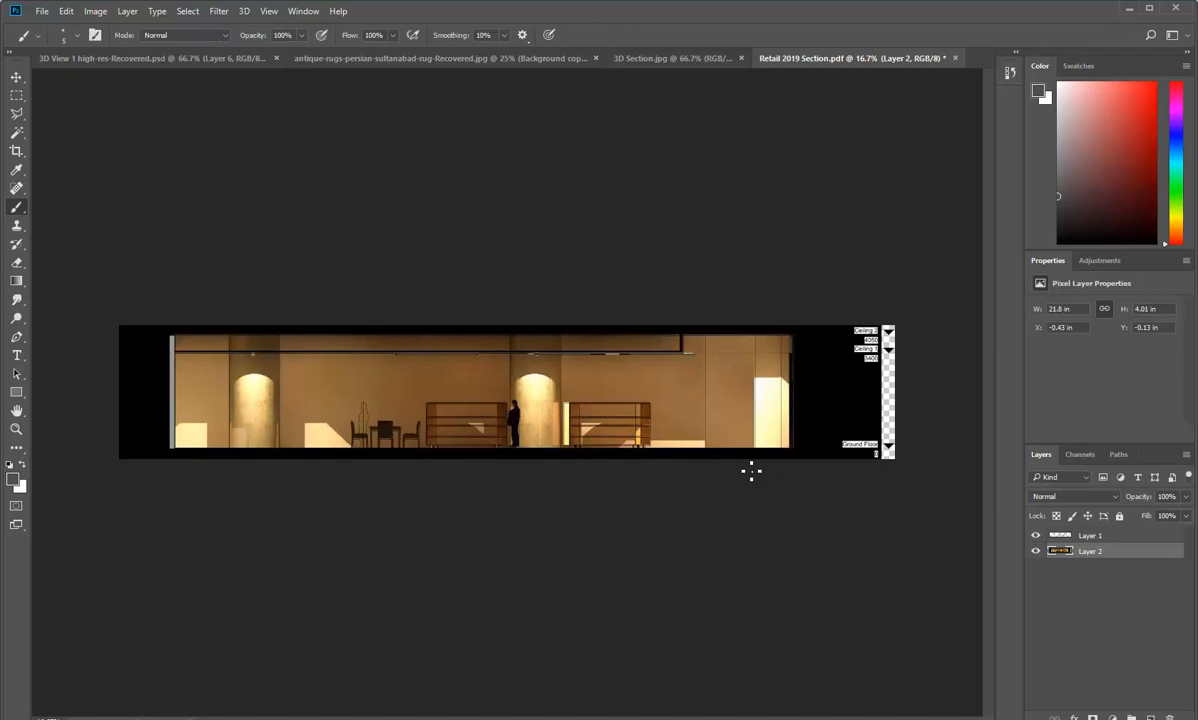
# Nudge the Layer 2 render slightly right and down so its shelving matches the drawn shelf lines.
pyautogui.keyDown('alt'); pyautogui.scroll(5, 533, 425); pyautogui.keyUp('alt')
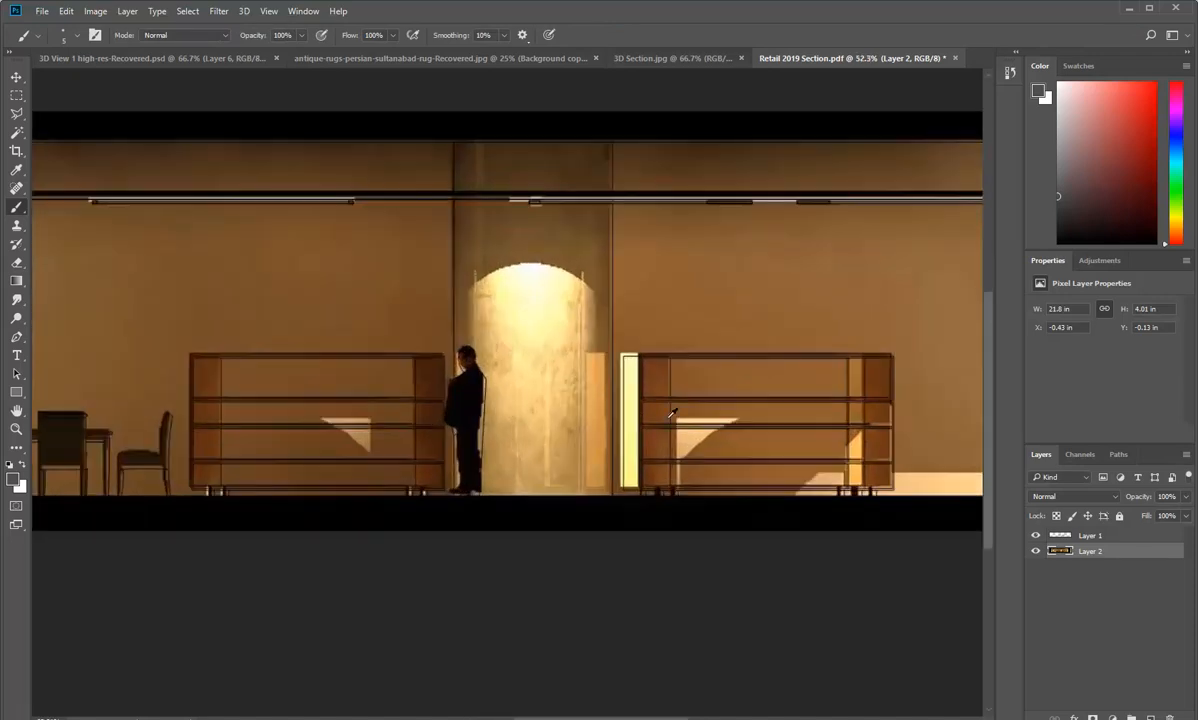
pyautogui.keyDown('alt'); pyautogui.scroll(5, 697, 413); pyautogui.keyUp('alt')
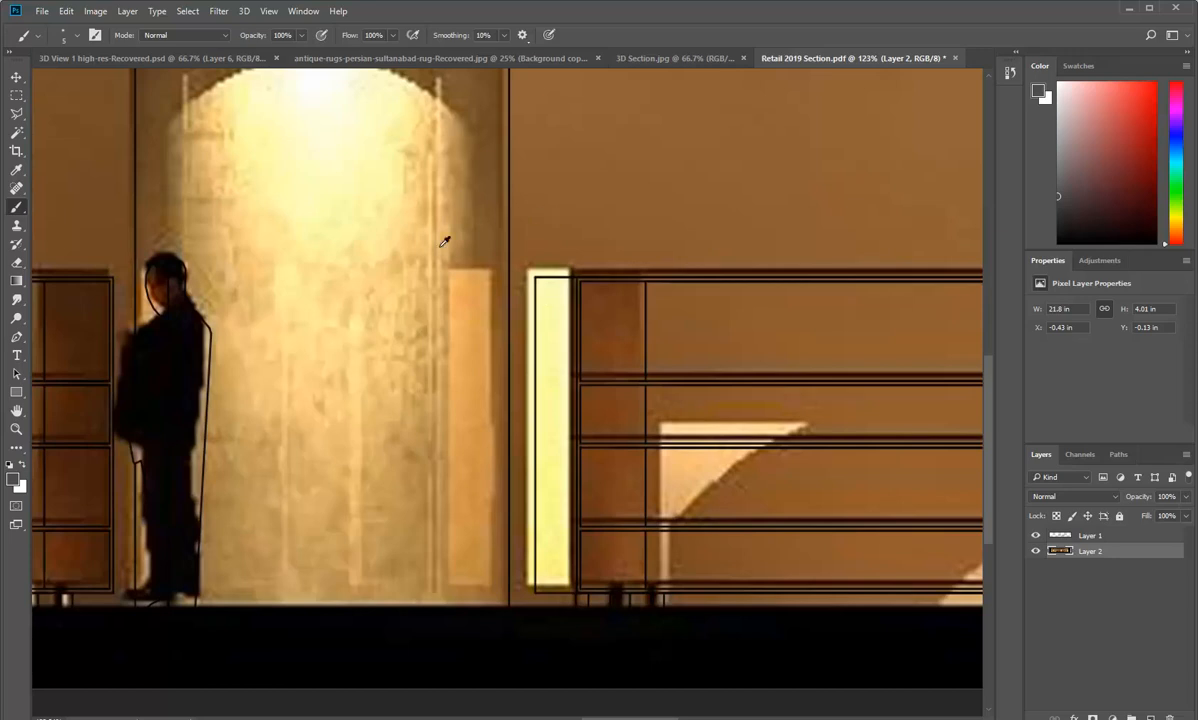
pyautogui.press('v')
pyautogui.press('Right')
pyautogui.press('Right')
pyautogui.press('Right')
pyautogui.press('Right')
pyautogui.press('Right')
pyautogui.press('Down')
pyautogui.press('Down')
pyautogui.press('Down')
pyautogui.press('Down')
pyautogui.press('Down')
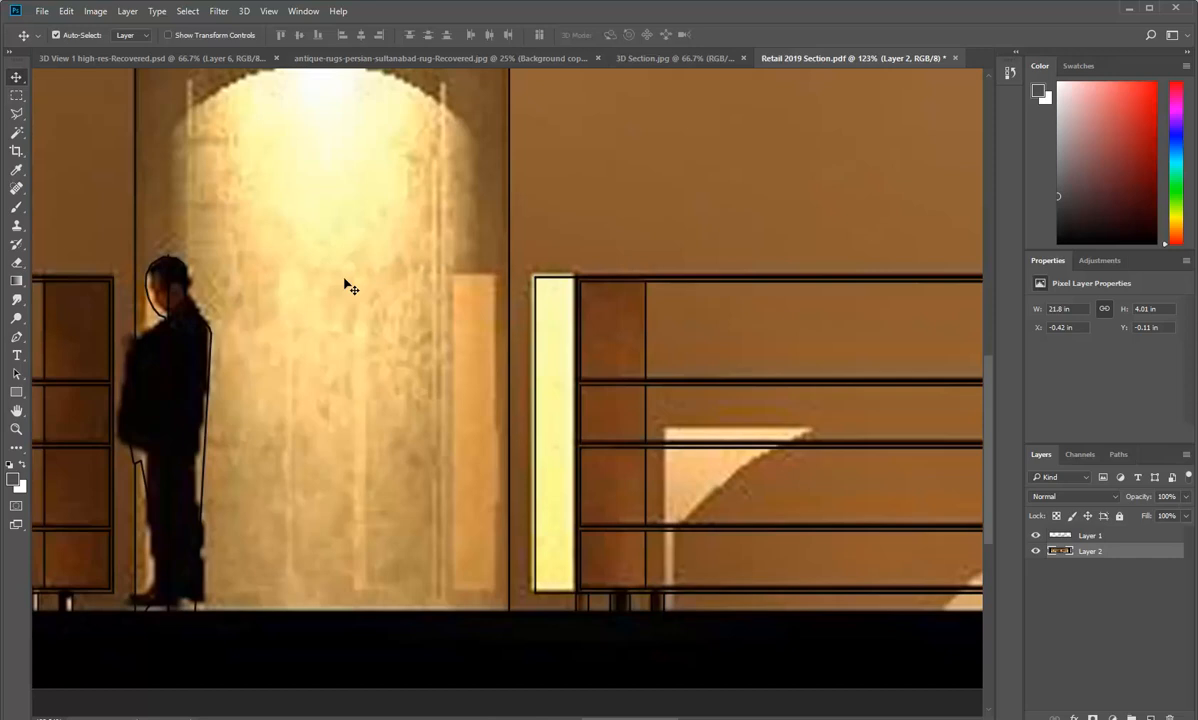
# Check the render's alignment along the whole section, comparing it with the Layer 1 line drawing shown and hidden.
pyautogui.keyDown('alt'); pyautogui.scroll(-18, 345, 281); pyautogui.keyUp('alt')
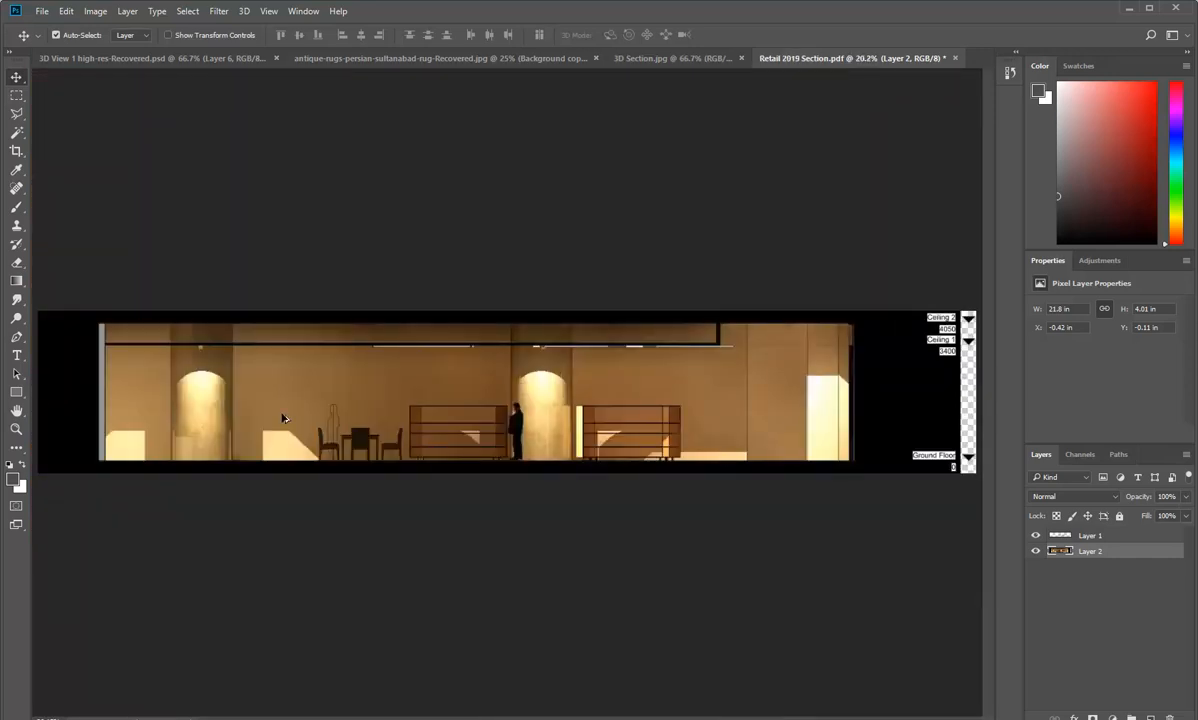
pyautogui.keyDown('alt'); pyautogui.scroll(7, 84, 412); pyautogui.keyUp('alt')
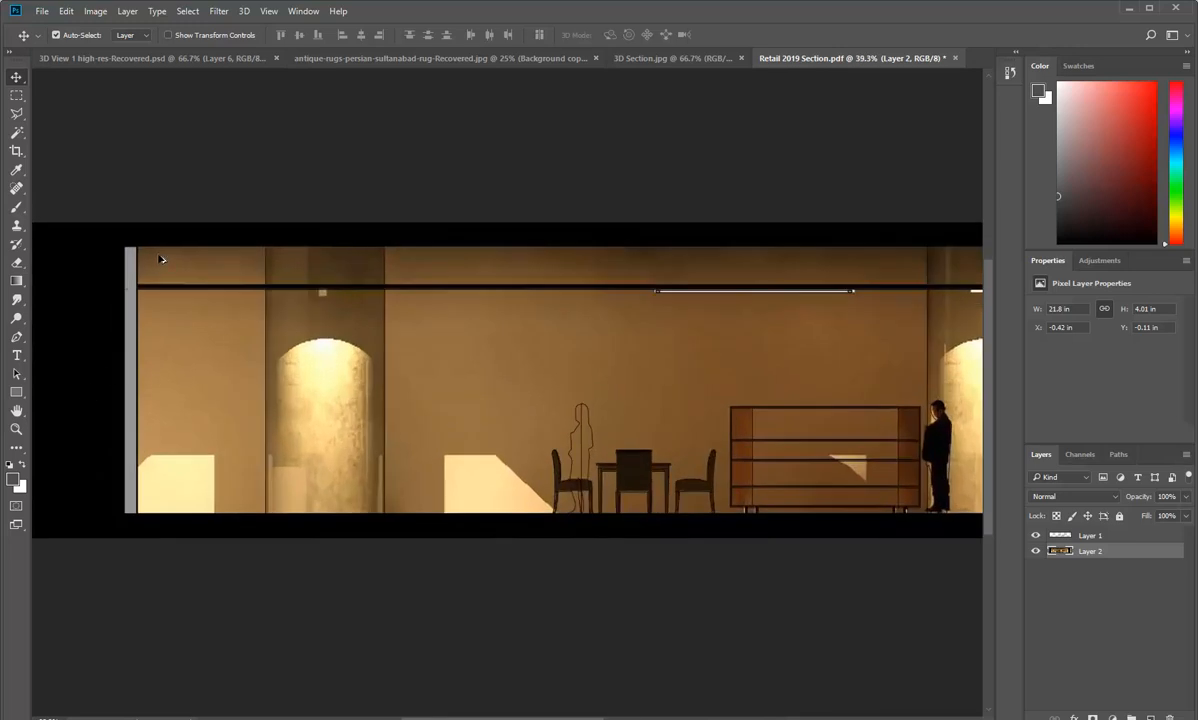
pyautogui.keyDown('alt'); pyautogui.scroll(6, 158, 259); pyautogui.keyUp('alt')
pyautogui.keyDown('alt'); pyautogui.scroll(3, 546, 333); pyautogui.keyUp('alt')
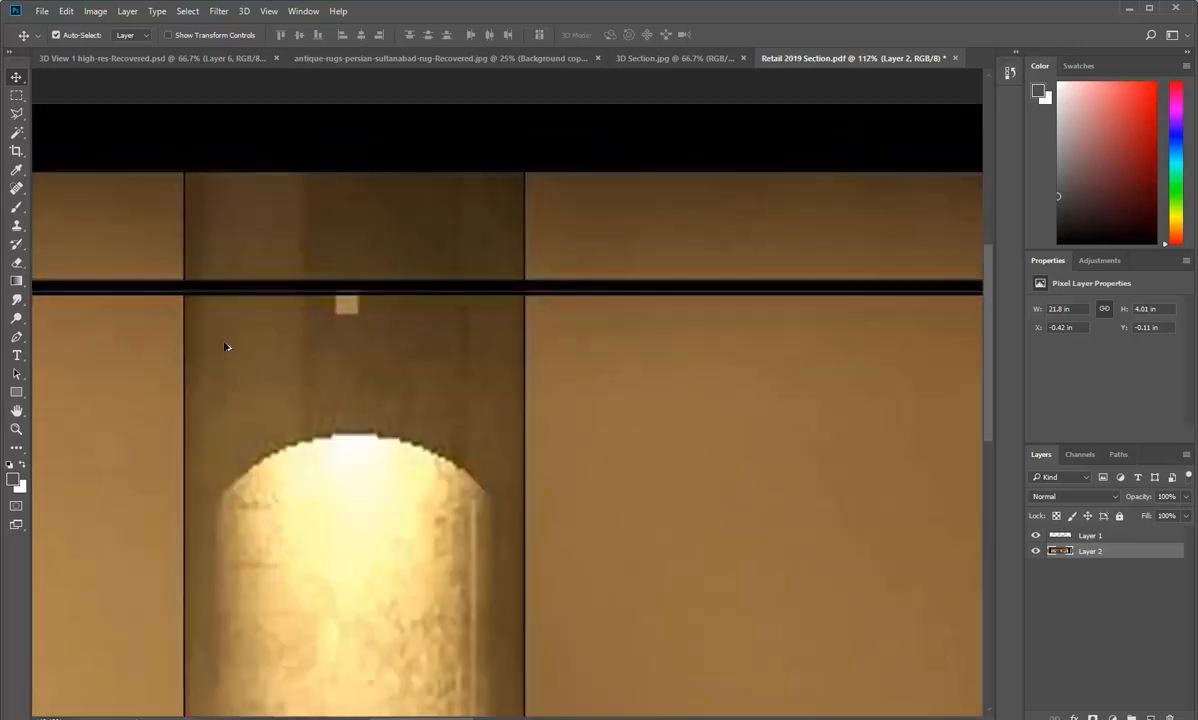
pyautogui.keyDown('alt'); pyautogui.scroll(-12, 227, 348); pyautogui.keyUp('alt')
pyautogui.keyDown('alt'); pyautogui.scroll(-3, 509, 392); pyautogui.keyUp('alt')
pyautogui.keyDown('alt'); pyautogui.scroll(2, 621, 420); pyautogui.keyUp('alt')
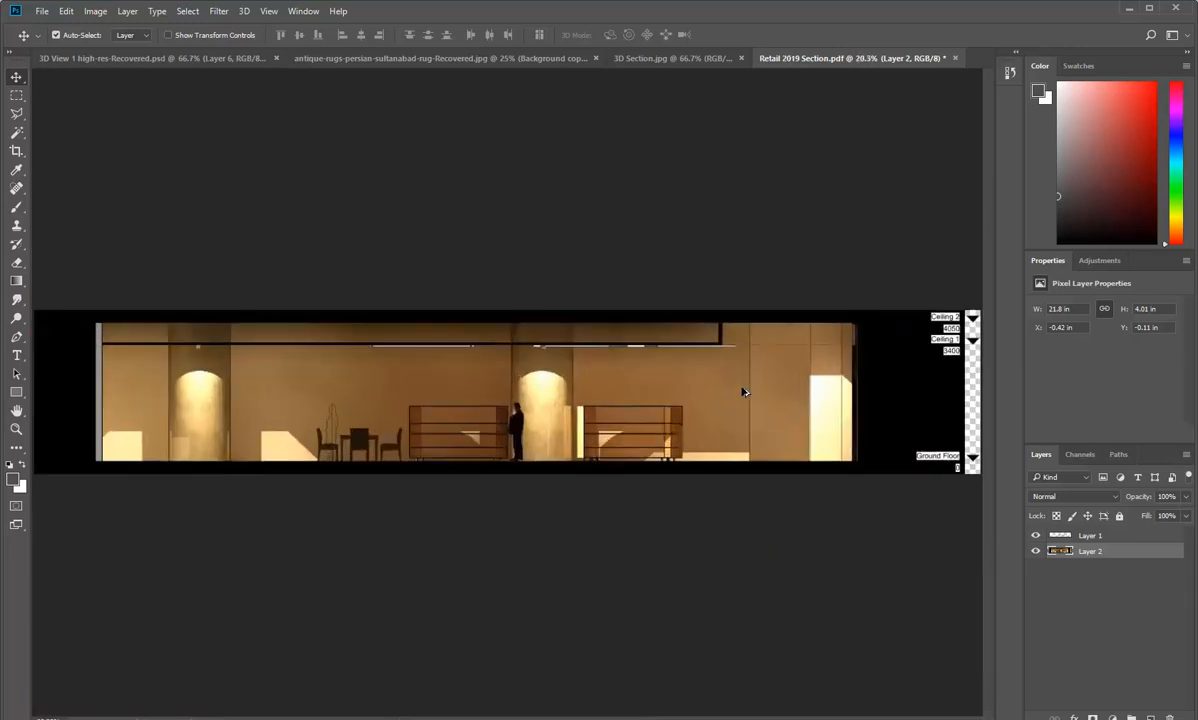
pyautogui.keyDown('alt'); pyautogui.scroll(-1, 746, 391); pyautogui.keyUp('alt')
pyautogui.keyDown('alt'); pyautogui.scroll(1, 488, 377); pyautogui.keyUp('alt')
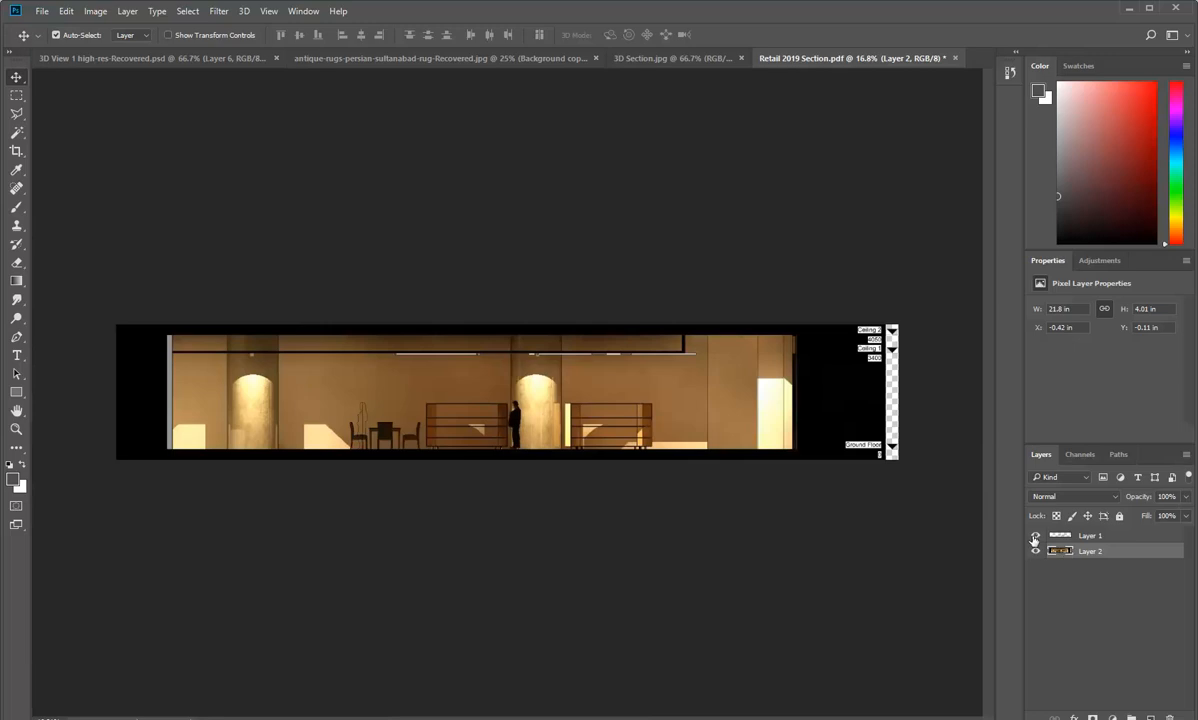
pyautogui.click(1036, 536)
pyautogui.click(1036, 536)
pyautogui.click(1036, 536)
pyautogui.click(1036, 536)
pyautogui.click(1036, 536)
pyautogui.click(1036, 536)
pyautogui.keyDown('alt'); pyautogui.scroll(8, 614, 432); pyautogui.keyUp('alt')
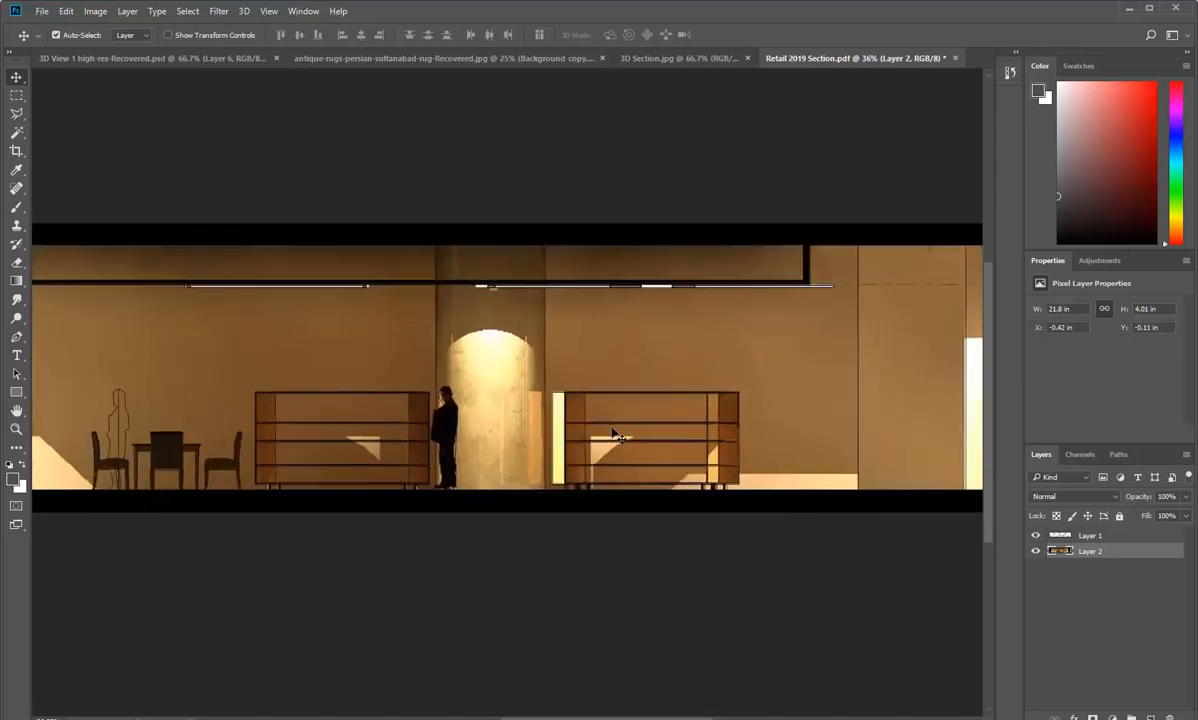
pyautogui.keyDown('alt'); pyautogui.scroll(-7, 614, 432); pyautogui.keyUp('alt')
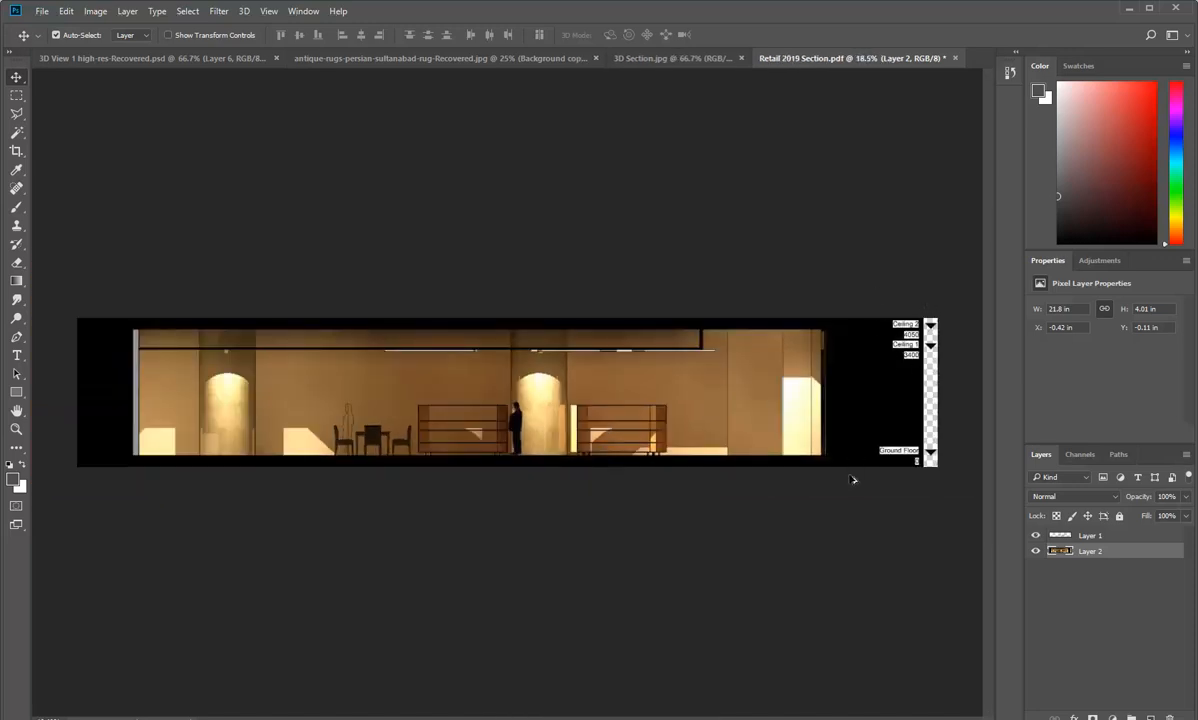
pyautogui.keyDown('alt'); pyautogui.scroll(-1, 253, 311); pyautogui.keyUp('alt')
pyautogui.keyDown('alt'); pyautogui.scroll(1, 253, 311); pyautogui.keyUp('alt')
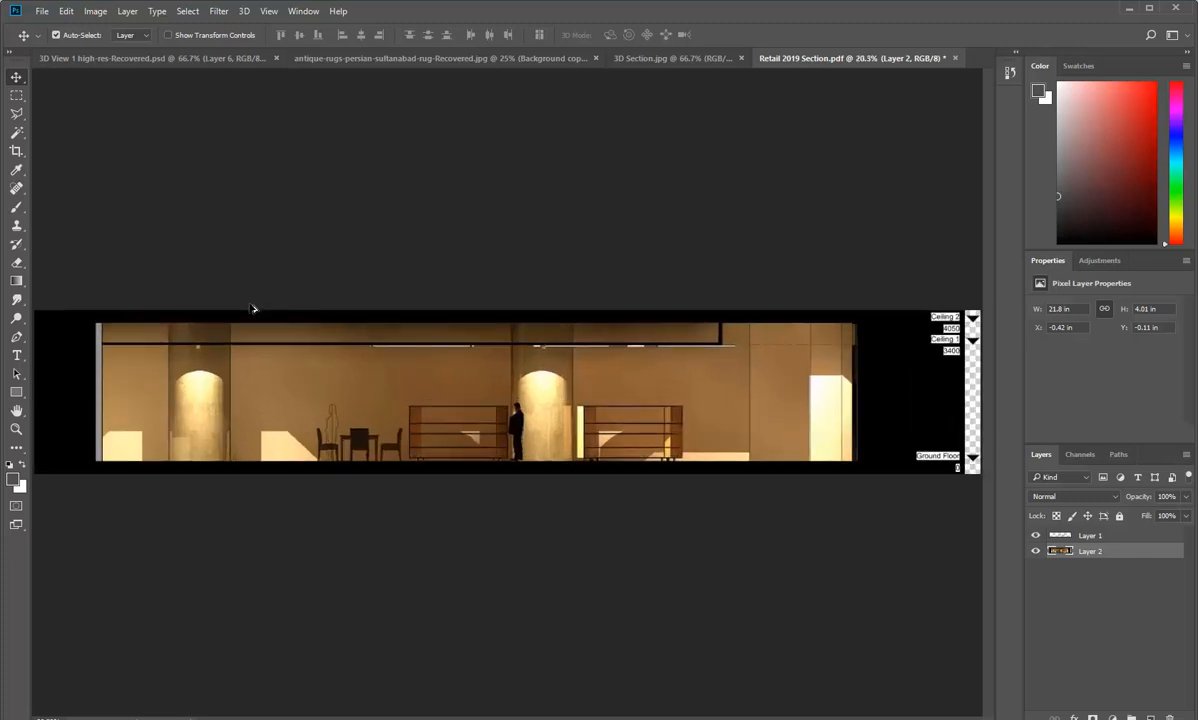
# Crop the canvas at both sides to about 18.8 in wide, trimming the black margins and the level markers.
pyautogui.click(16, 150)
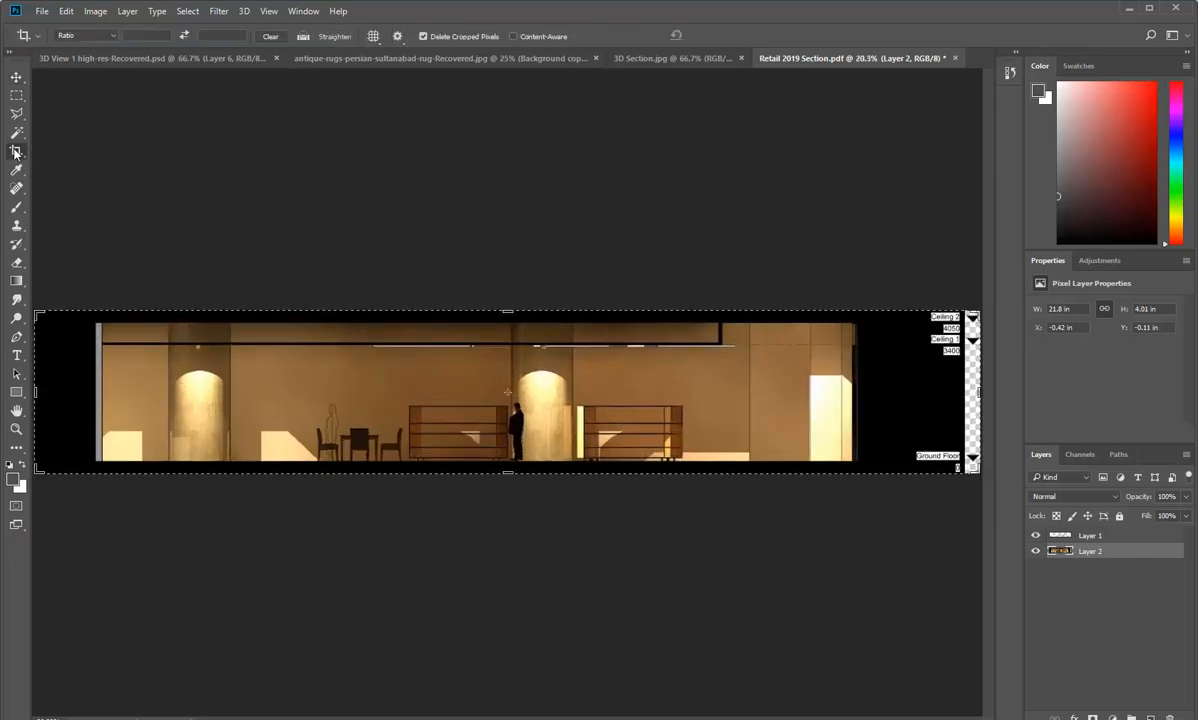
pyautogui.moveTo(976, 392); pyautogui.dragTo(934, 392)
pyautogui.moveTo(84, 392); pyautogui.dragTo(103, 392)
pyautogui.press('Return')
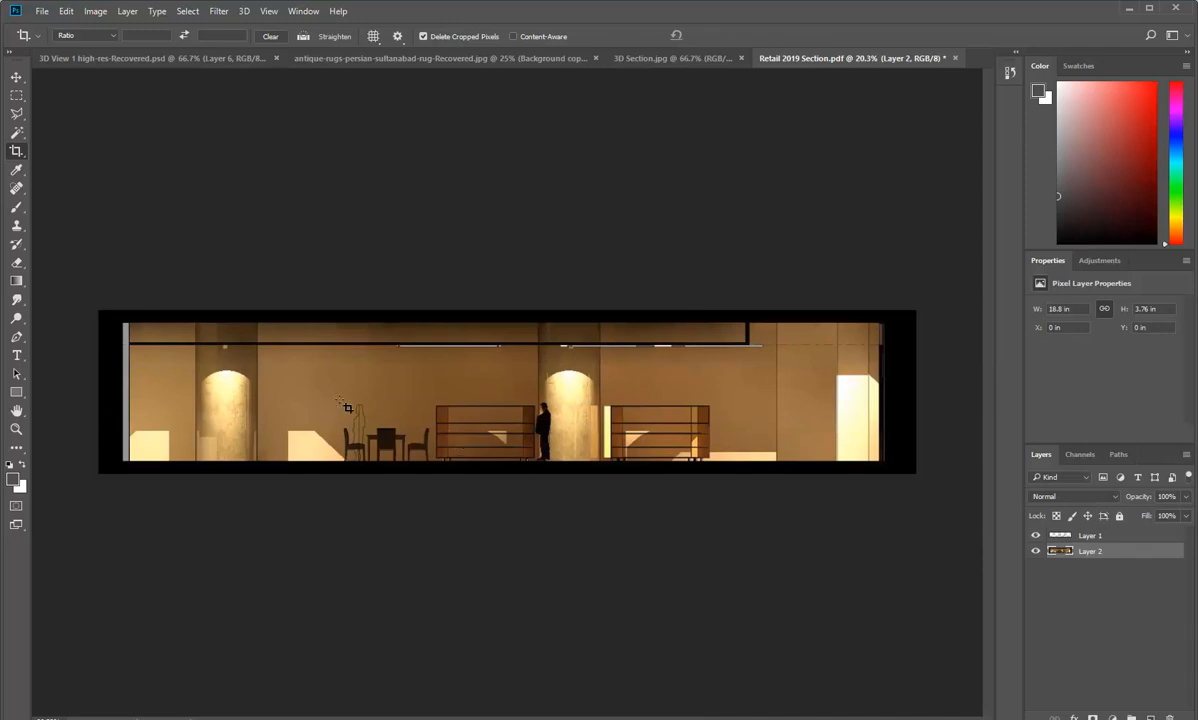
# Examine the cropped section with the Layer 1 line drawing shown and hidden.
pyautogui.keyDown('alt'); pyautogui.scroll(5, 347, 410); pyautogui.keyUp('alt')
pyautogui.keyDown('alt'); pyautogui.scroll(-4, 347, 440); pyautogui.keyUp('alt')
pyautogui.keyDown('alt'); pyautogui.scroll(2, 400, 380); pyautogui.keyUp('alt')
pyautogui.keyDown('alt'); pyautogui.scroll(-3, 468, 312); pyautogui.keyUp('alt')
pyautogui.keyDown('alt'); pyautogui.scroll(-1, 468, 312); pyautogui.keyUp('alt')
pyautogui.keyDown('alt'); pyautogui.scroll(2, 430, 313); pyautogui.keyUp('alt')
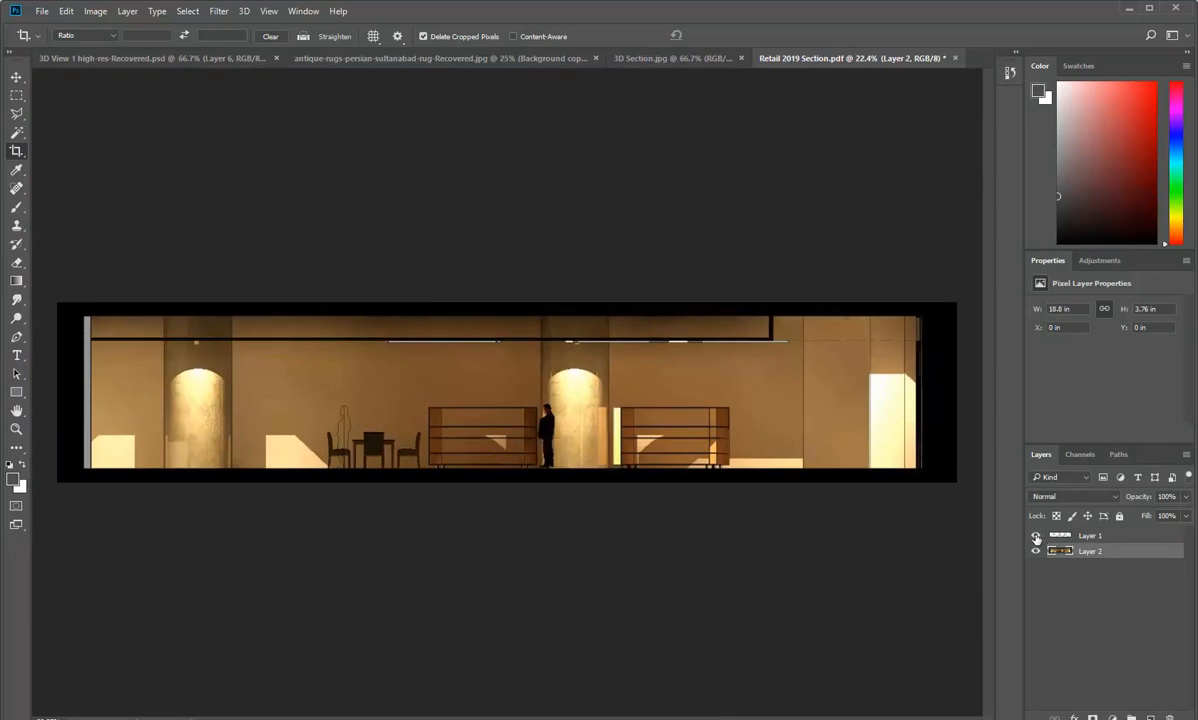
pyautogui.click(1036, 536)
pyautogui.click(1036, 536)
# Duplicate the Layer 2 render layer.
pyautogui.click(67, 11)
pyautogui.click(68, 12)
pyautogui.moveTo(1073, 549); pyautogui.dragTo(1150, 717)
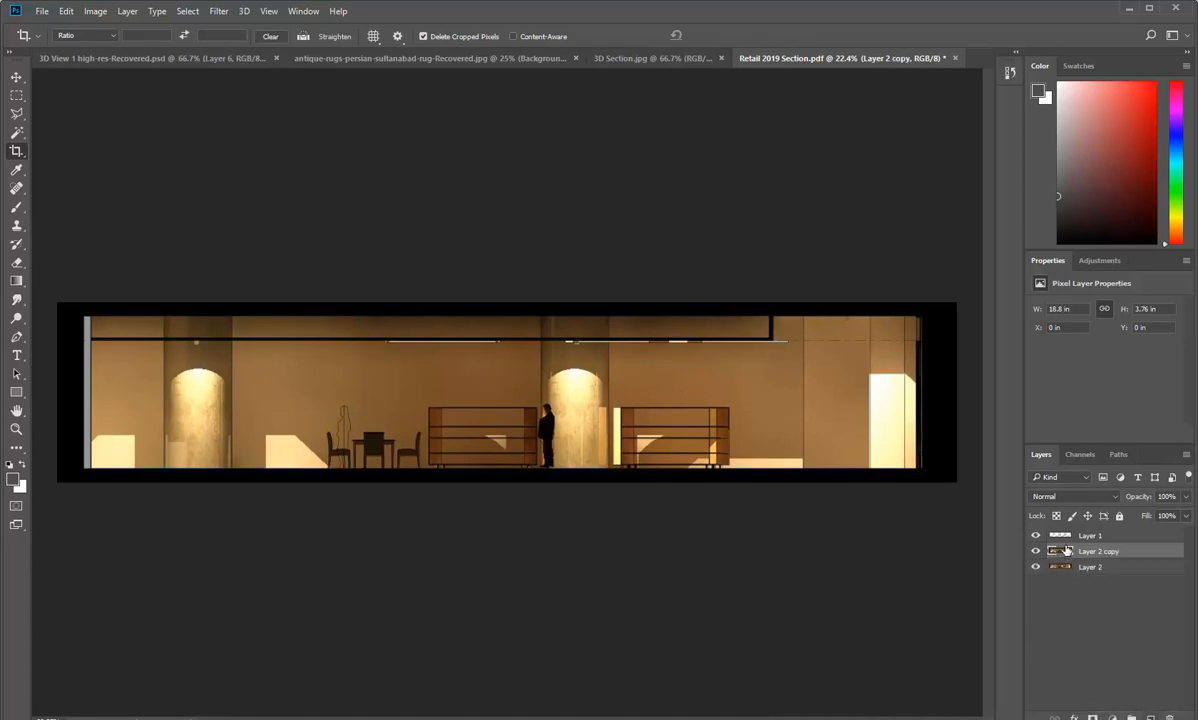
# Hide Layer 2, brighten Layer 2 copy using Levels with a midtone value of 1.58, and check it with the line drawing hidden and shown.
pyautogui.click(1035, 567)
pyautogui.click(88, 14)
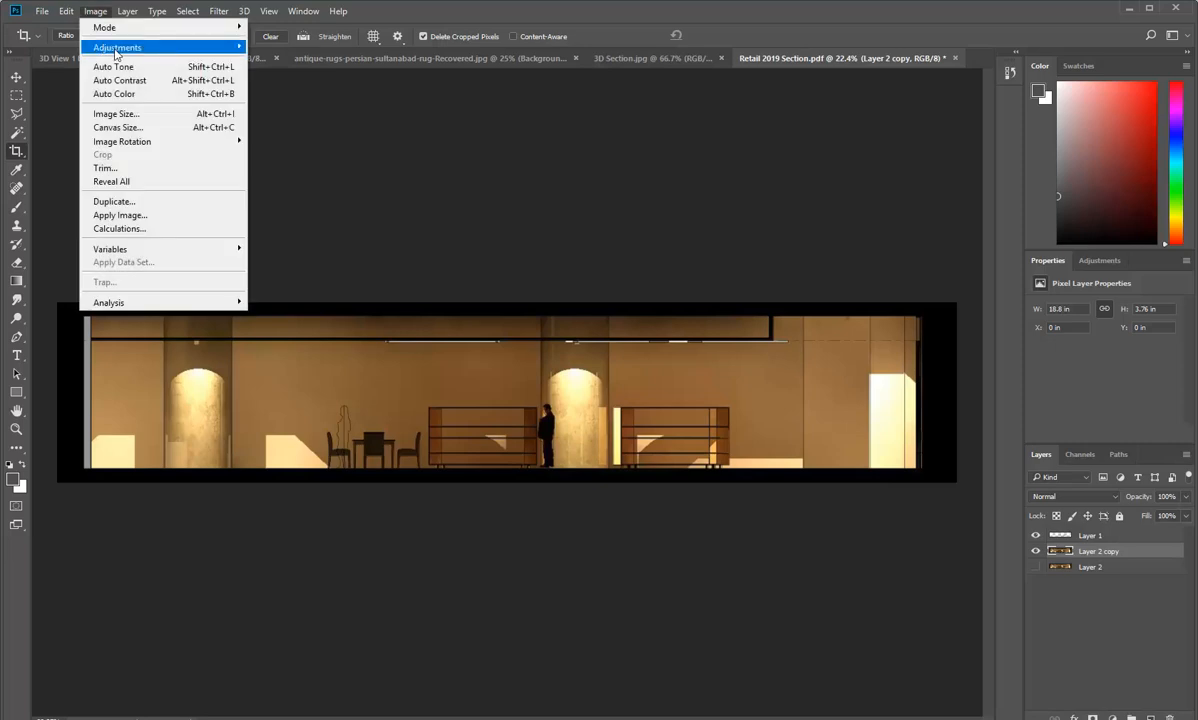
pyautogui.moveTo(112, 49)
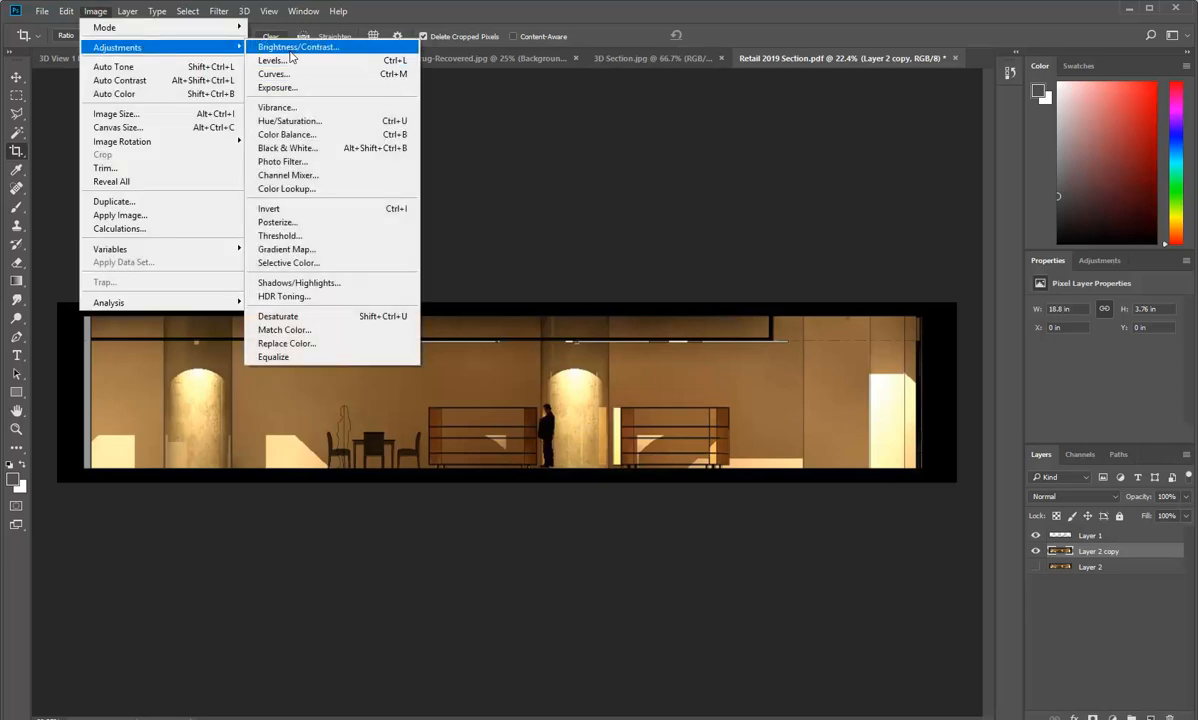
pyautogui.click(290, 60)
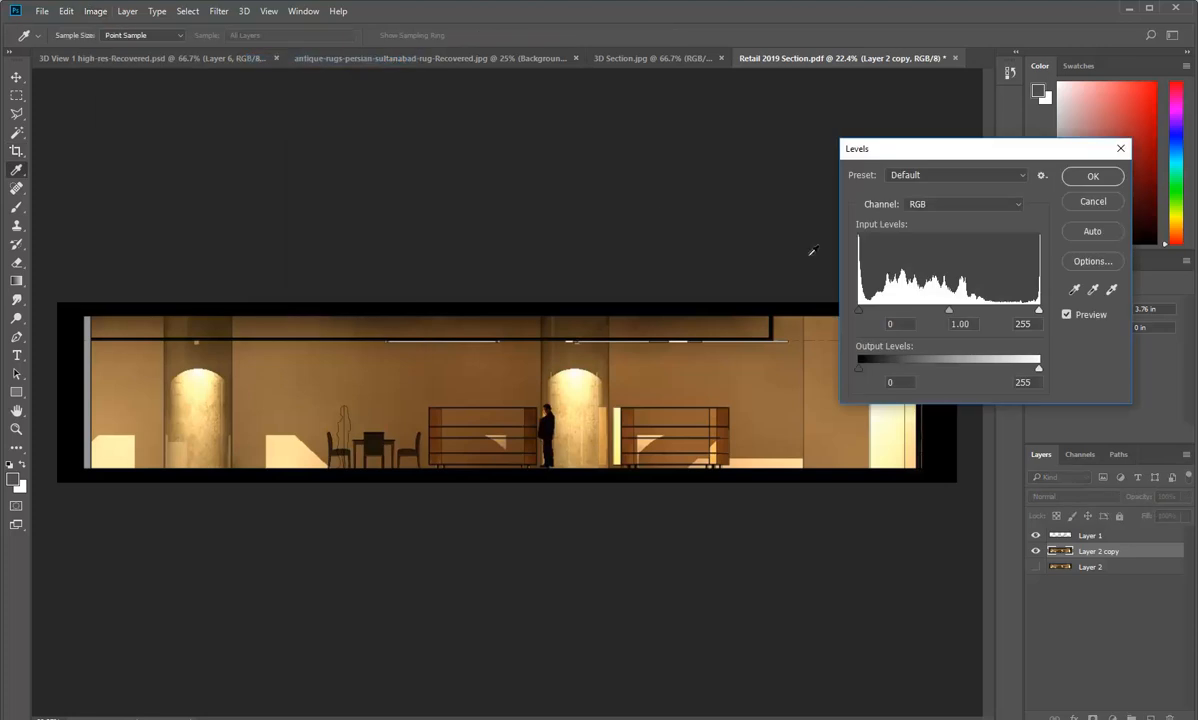
pyautogui.moveTo(949, 315); pyautogui.dragTo(923, 313)
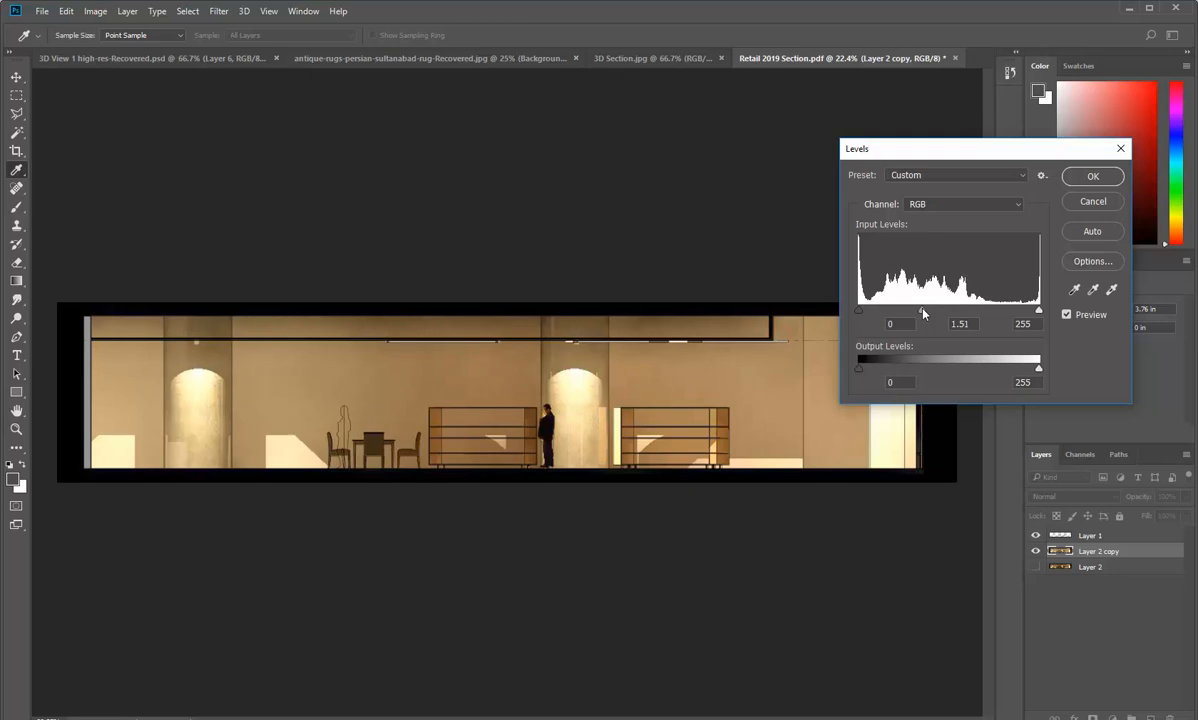
pyautogui.click(921, 314)
pyautogui.moveTo(920, 311); pyautogui.dragTo(922, 315)
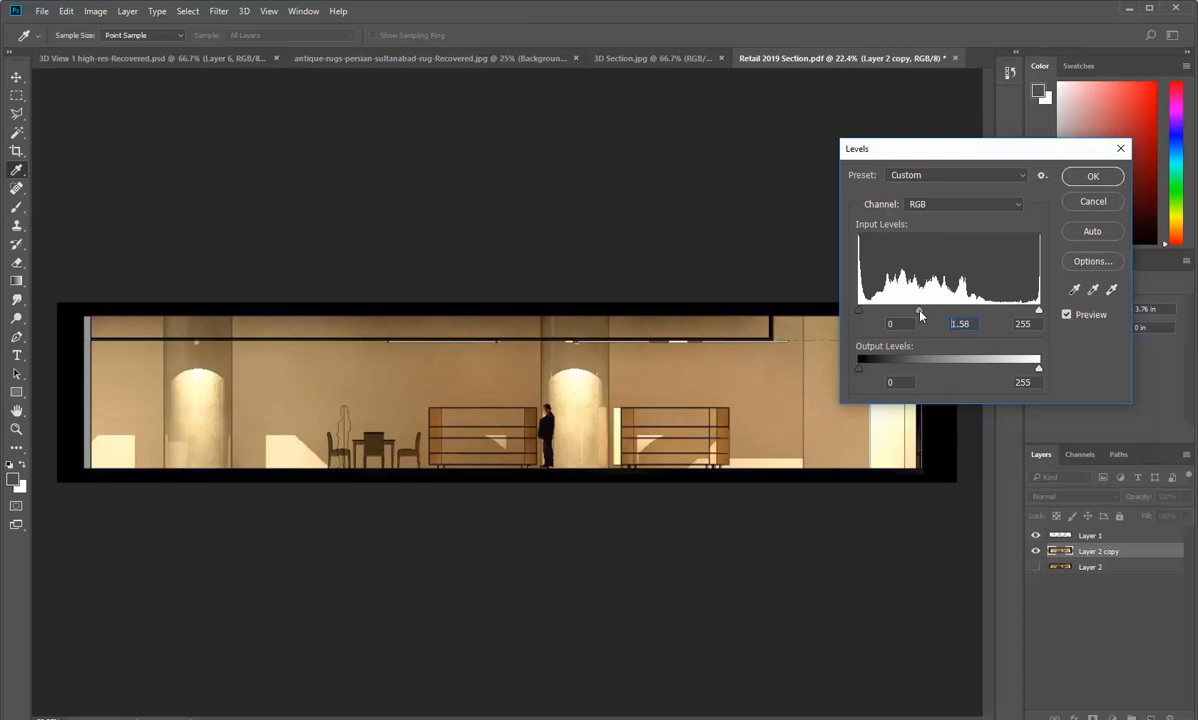
pyautogui.click(1077, 183)
pyautogui.press('c')
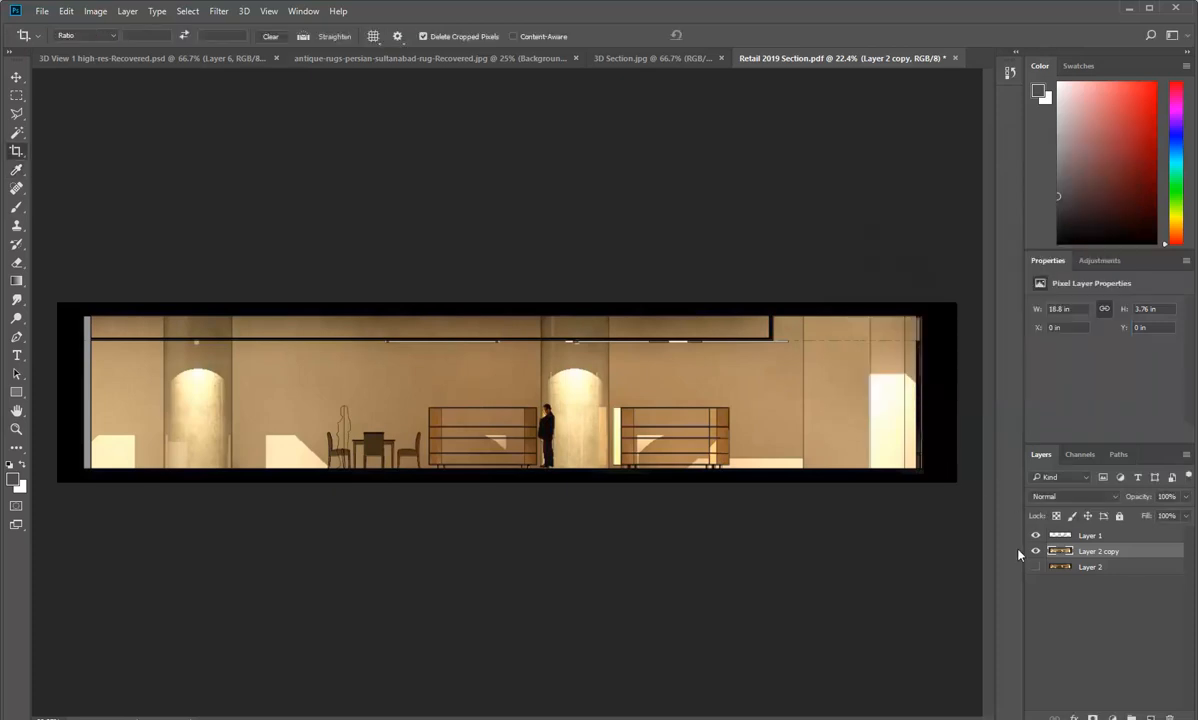
pyautogui.click(1036, 536)
pyautogui.click(1036, 536)
# Switch to Revit and open the 3D Section view.
pyautogui.click(235, 628)
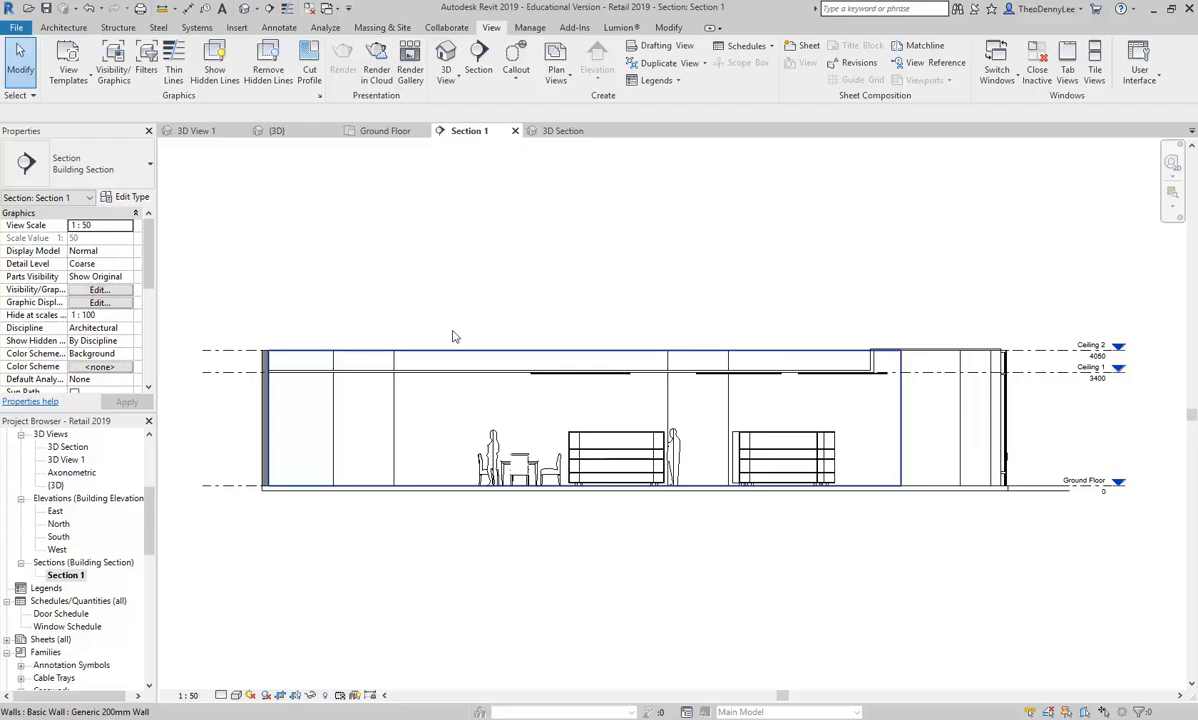
pyautogui.click(66, 447)
pyautogui.doubleClick(69, 450)
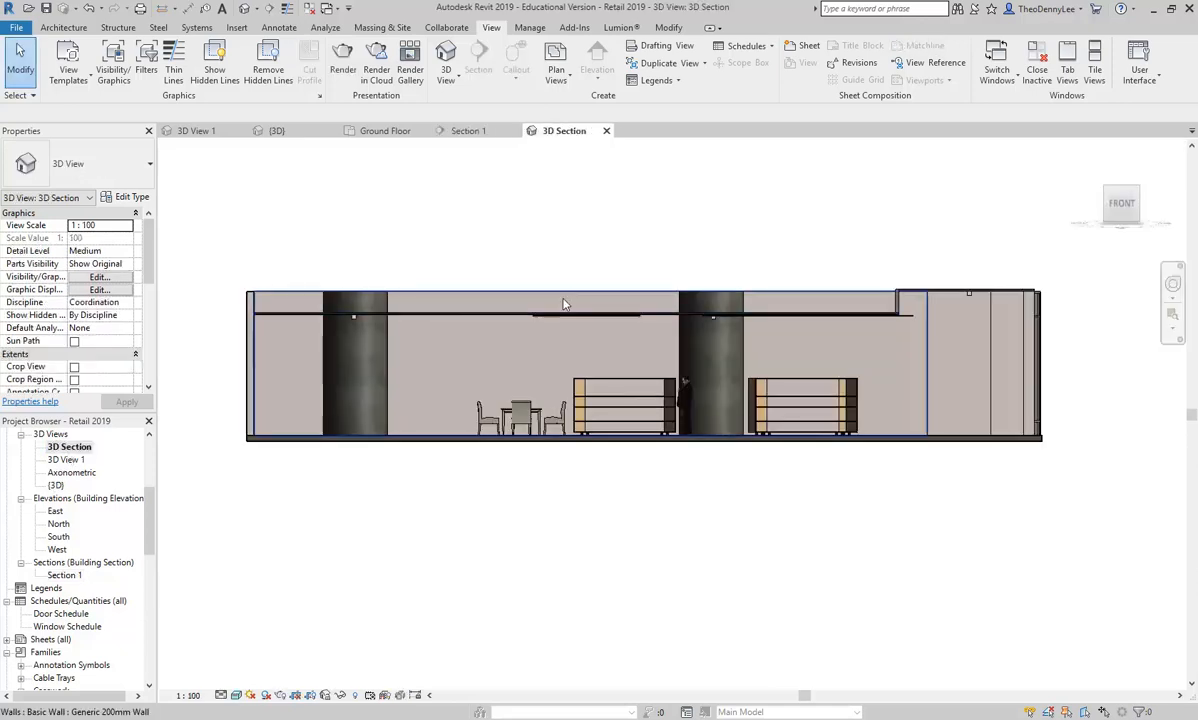
# Reveal the hidden elements in the 3D Section view and unhide the section box.
pyautogui.scroll(-2, 564, 303)
pyautogui.keyDown('shift'); pyautogui.moveTo(586, 405); pyautogui.dragTo(364, 681, button='middle'); pyautogui.keyUp('shift')
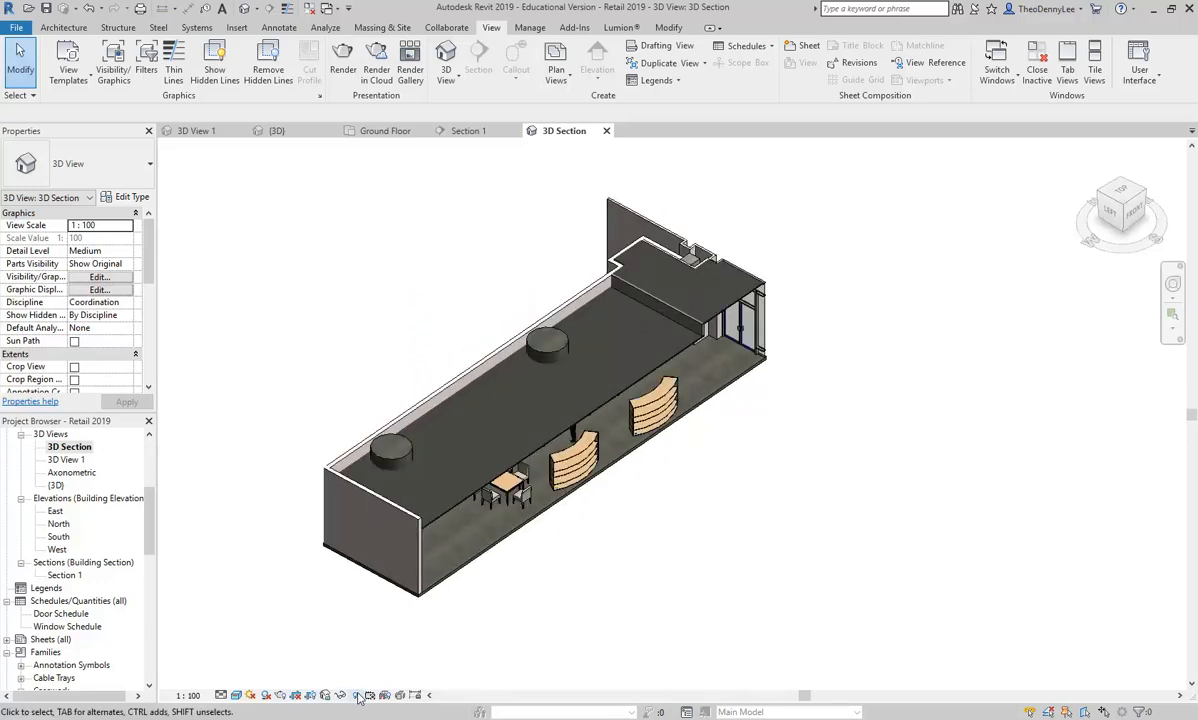
pyautogui.click(355, 695)
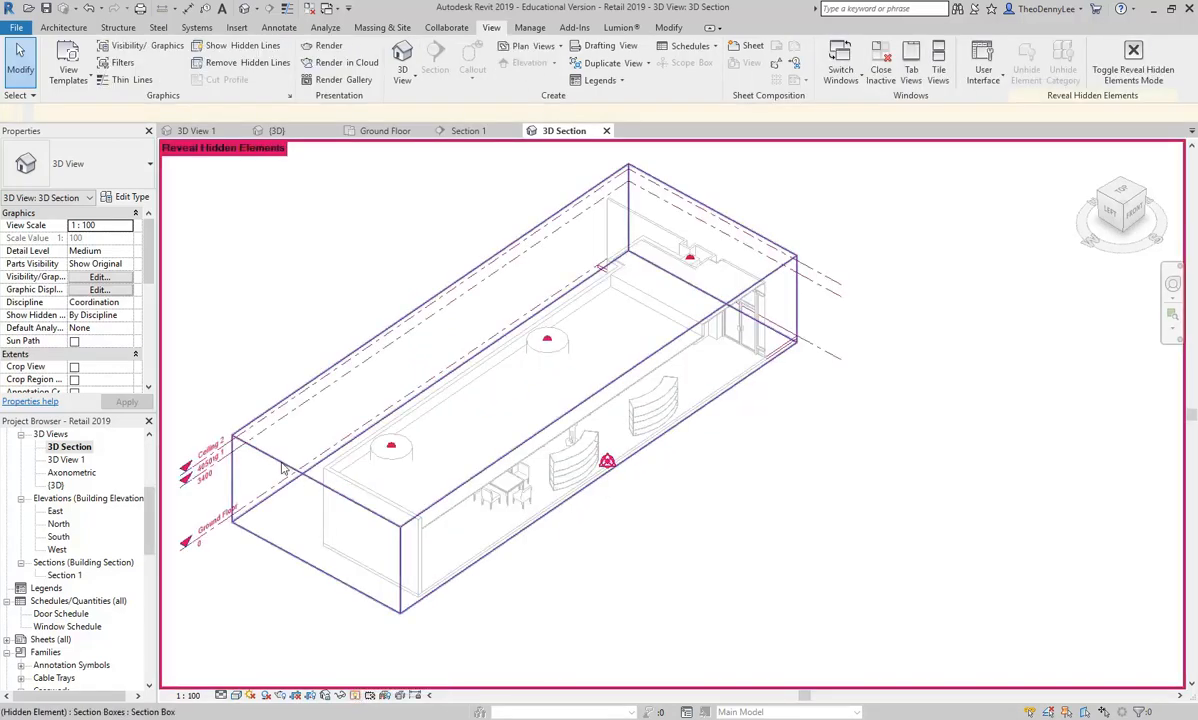
pyautogui.click(264, 434)
pyautogui.click(578, 66)
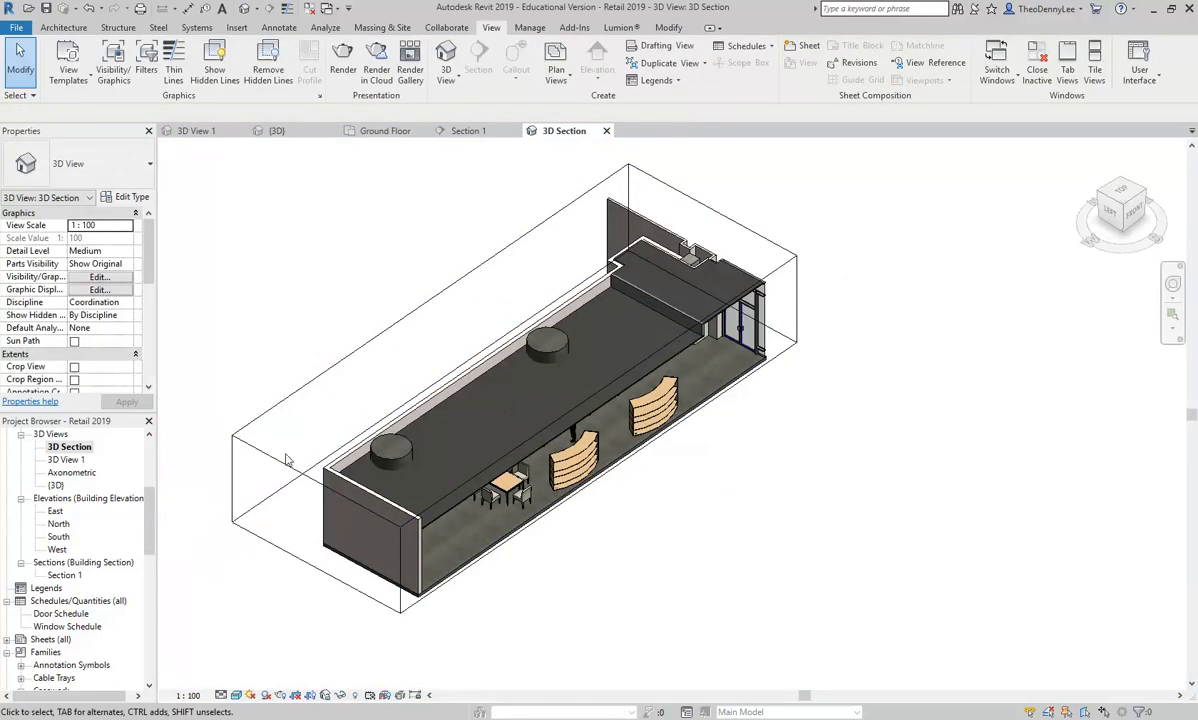
# Extend the section box past the shop's long front wall and lower its top below the ceiling to expose the whole interior.
pyautogui.click(278, 463)
pyautogui.moveTo(606, 455); pyautogui.dragTo(765, 535)
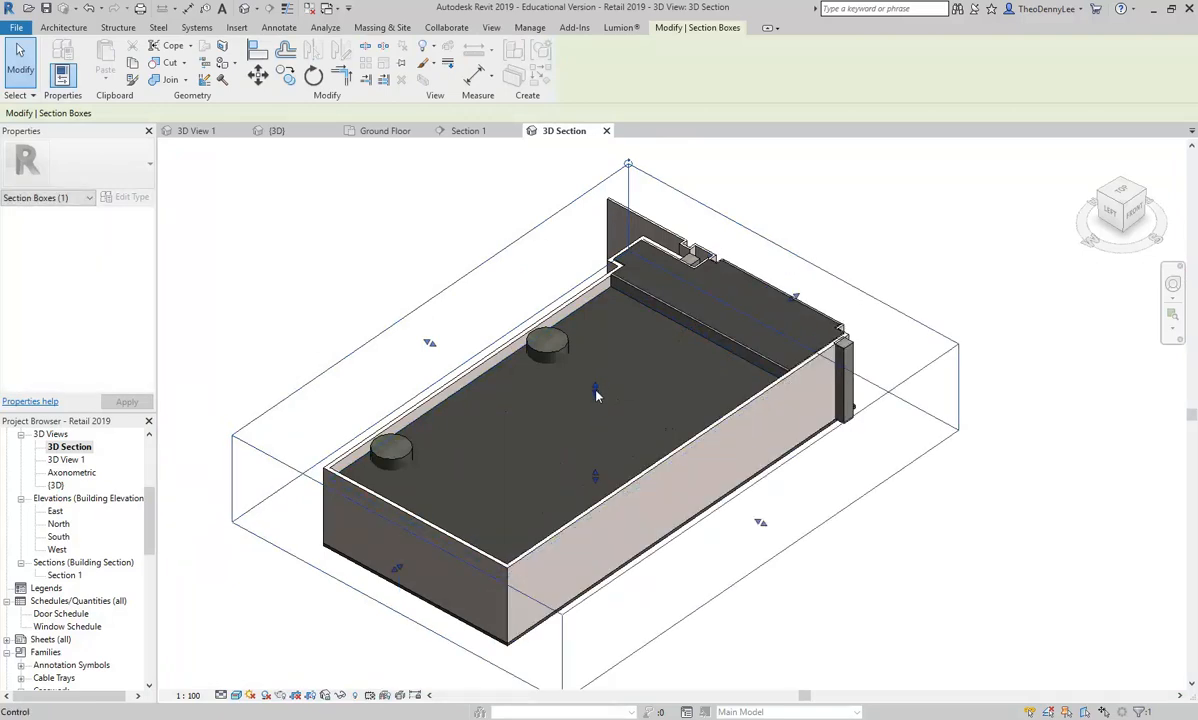
pyautogui.moveTo(596, 396); pyautogui.dragTo(662, 578)
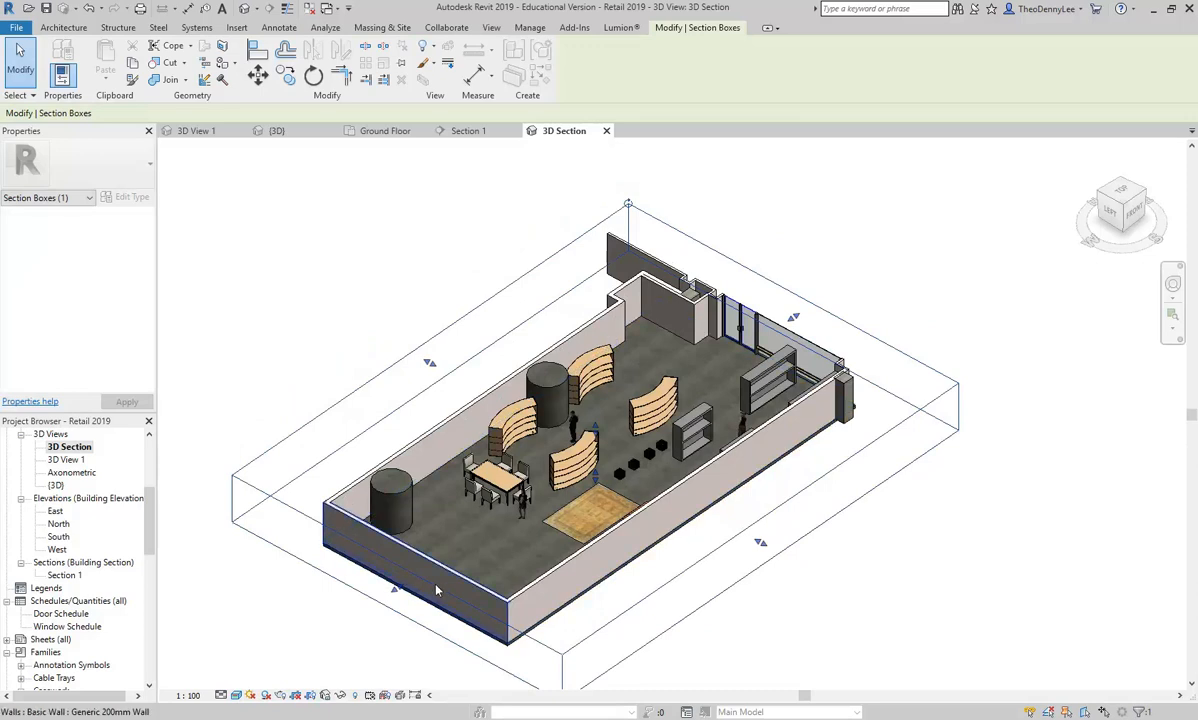
# Set the 3D Section view to look from the top and rotate the plan until north points up.
pyautogui.click(1121, 192)
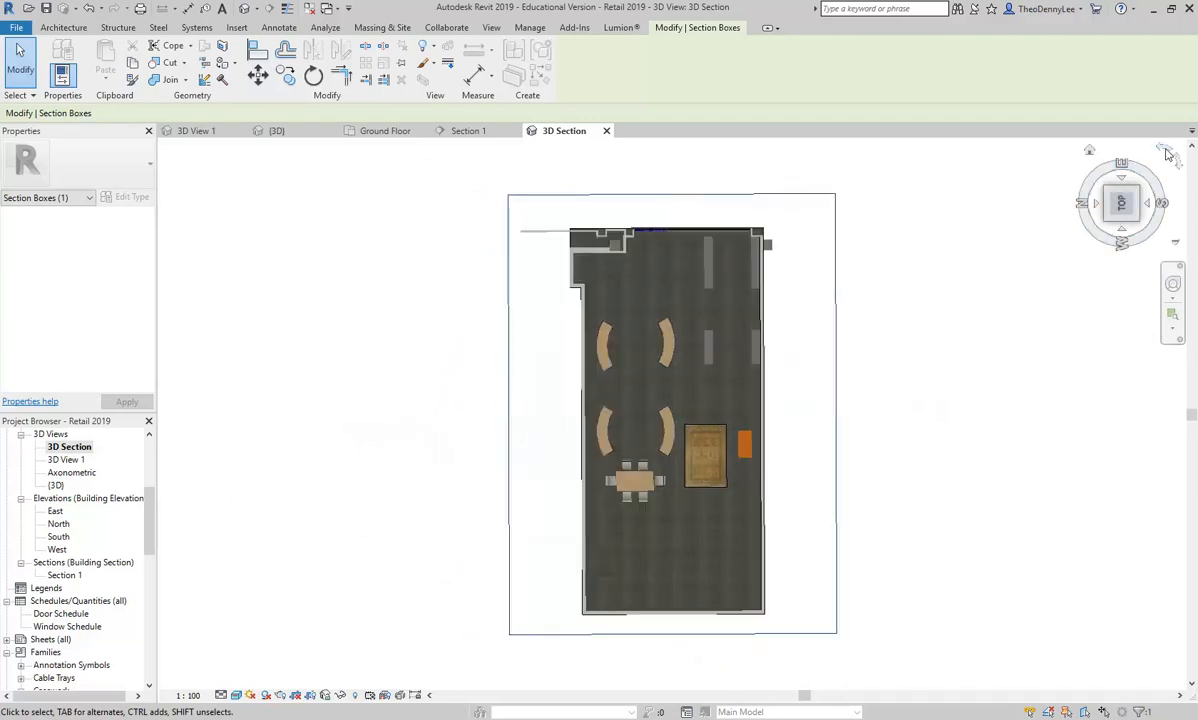
pyautogui.click(1166, 150)
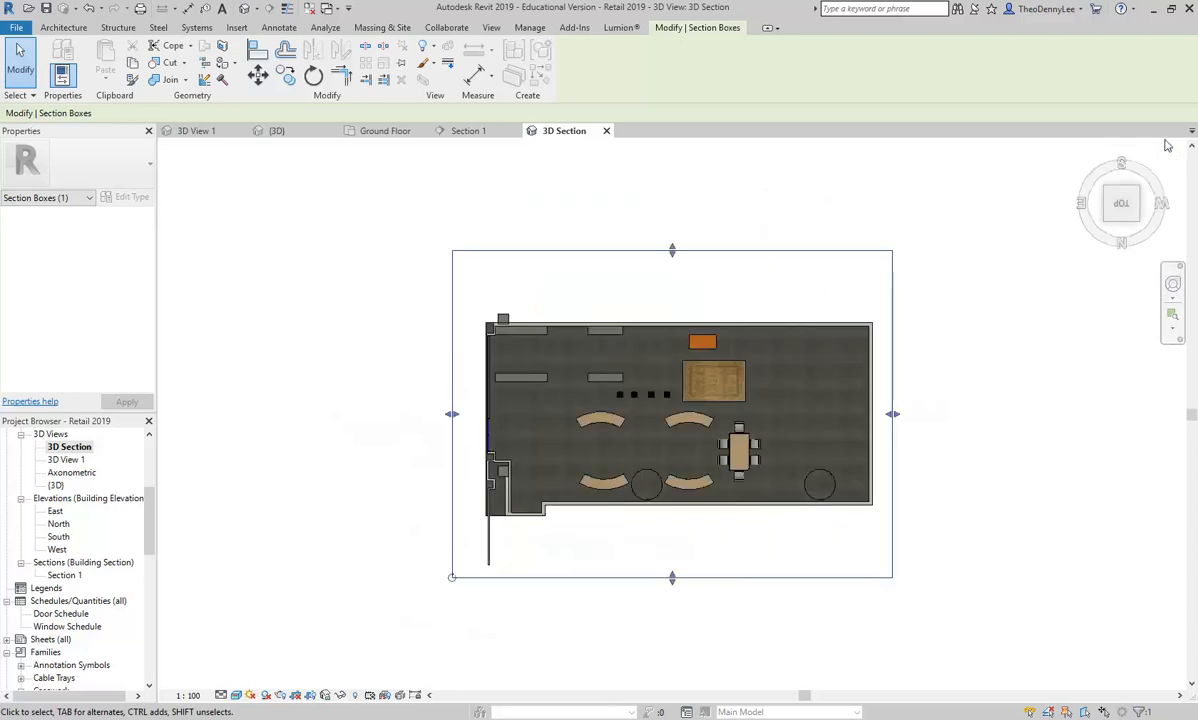
pyautogui.moveTo(1172, 155)
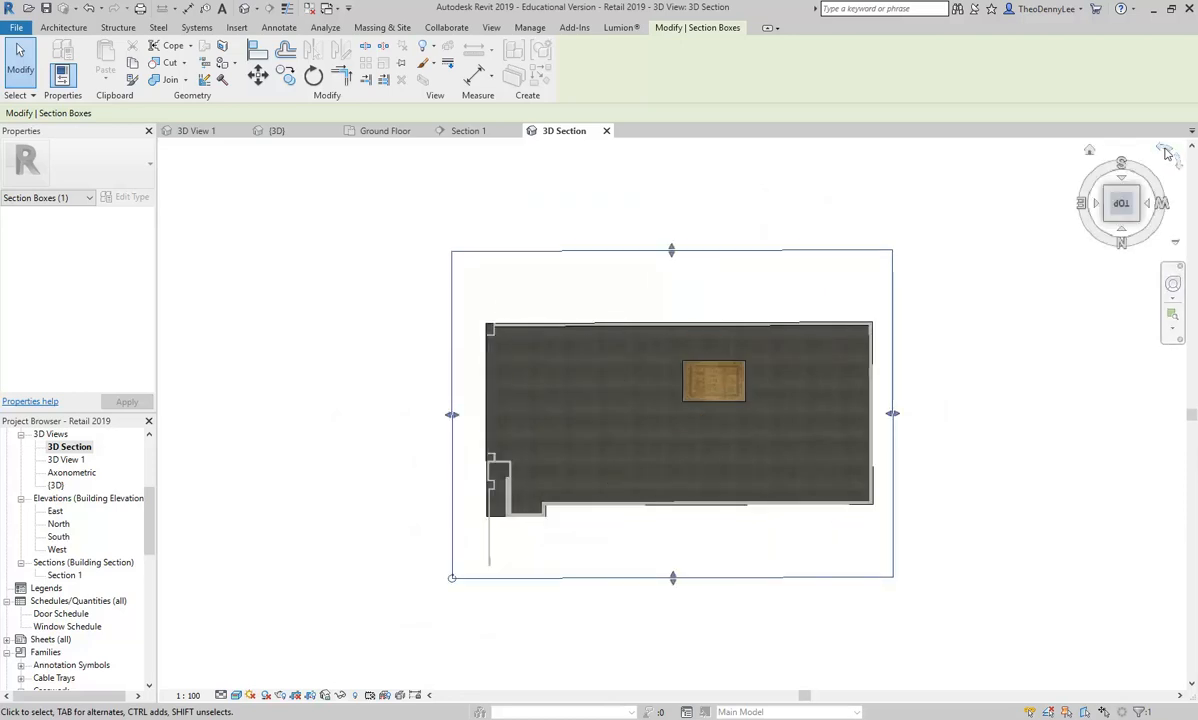
pyautogui.click(1166, 150)
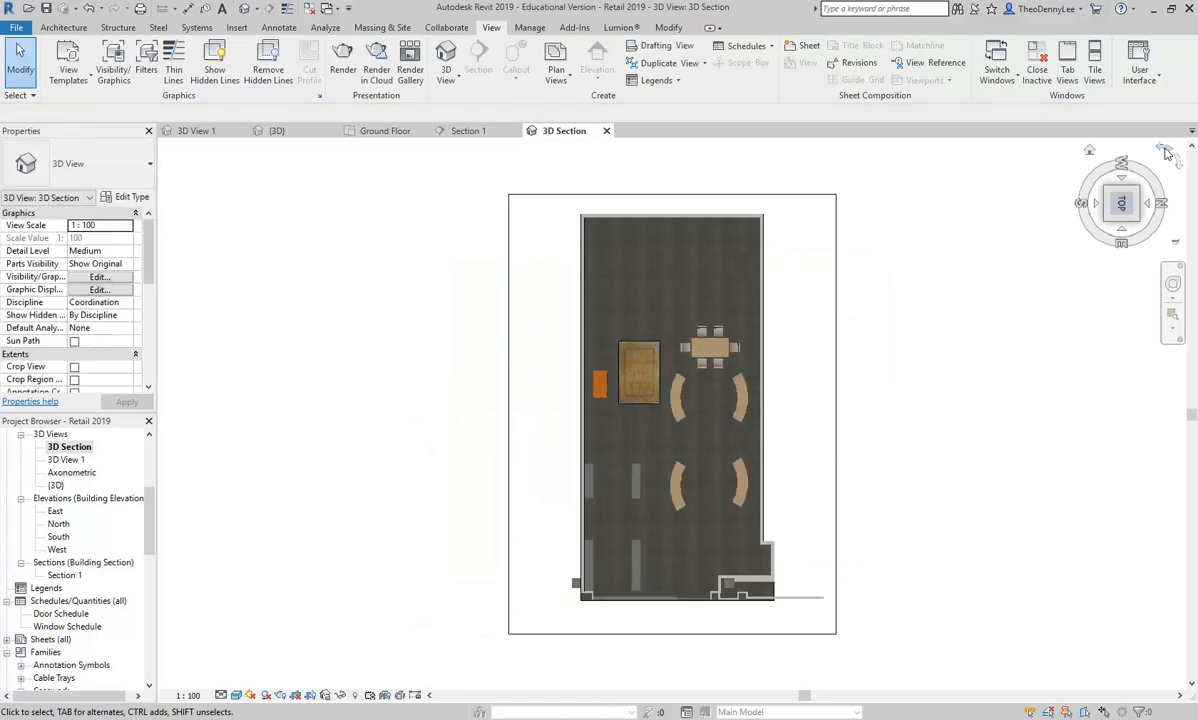
pyautogui.click(1166, 150)
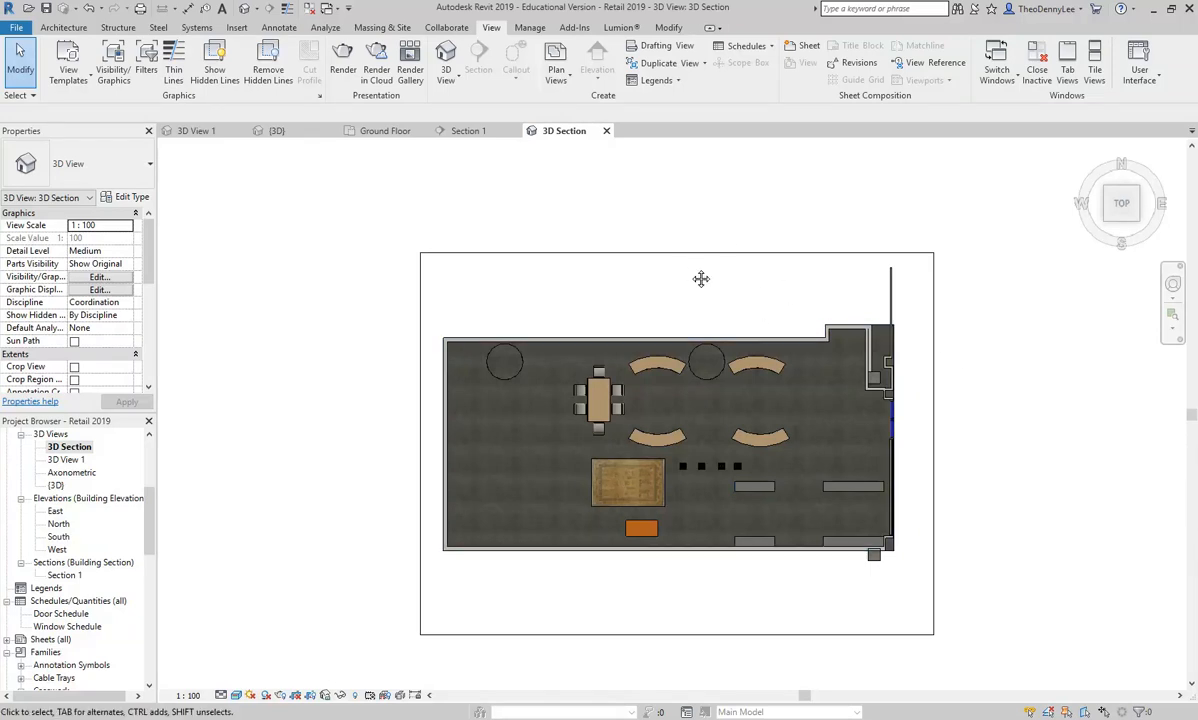
pyautogui.scroll(3, 690, 274)
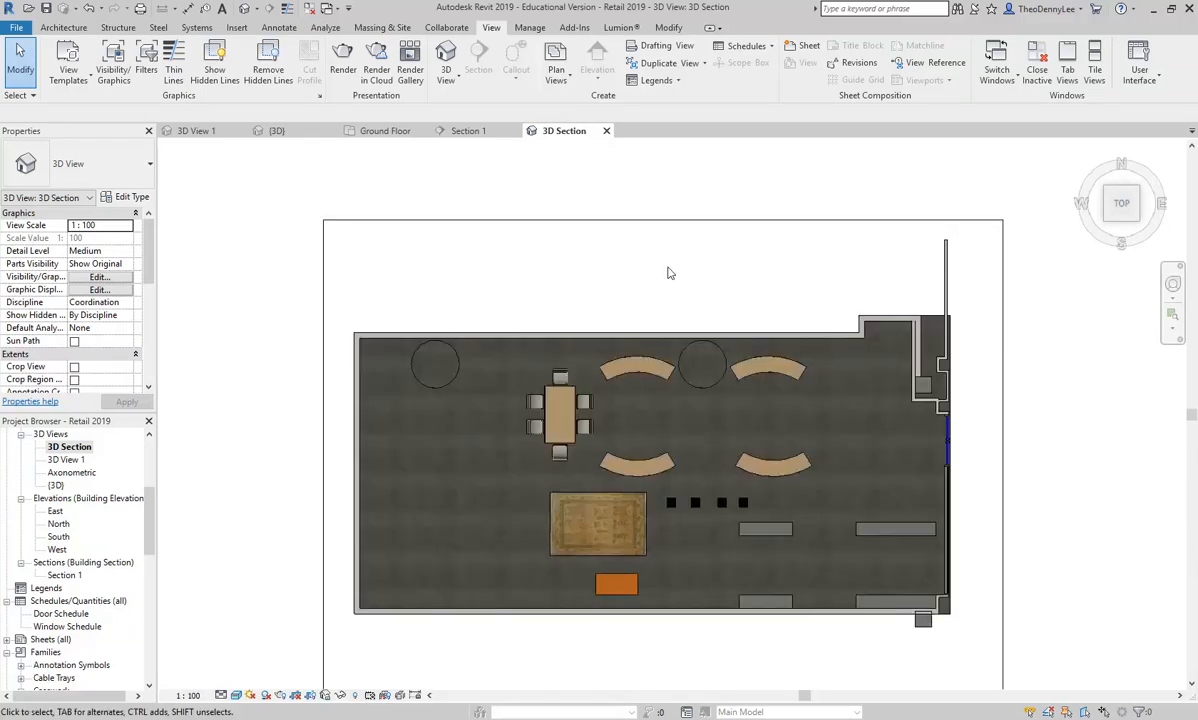